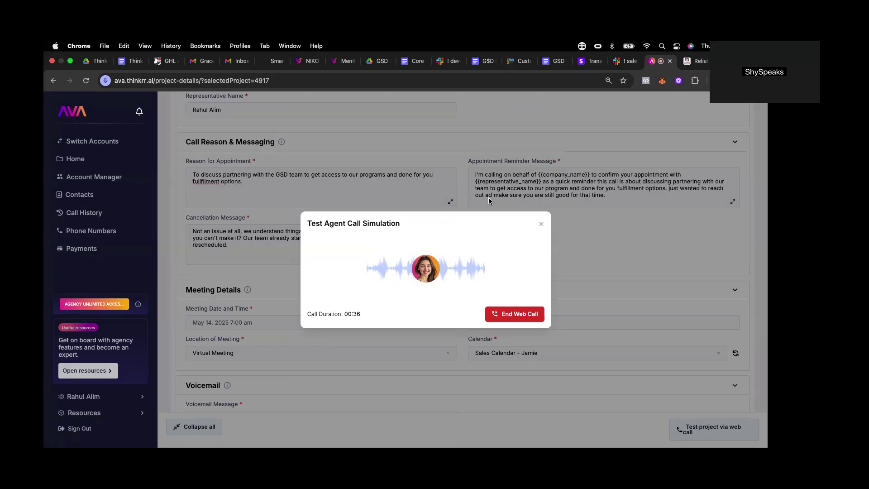
- Save the Dynamic Outbound Call step, add a step below it, and go to the Summer of AI tab
scroll(278, 189, down, 2)
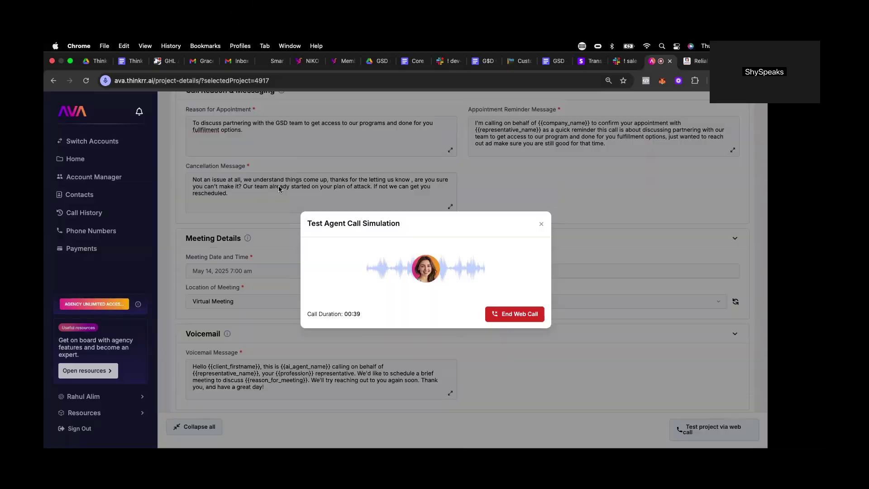
scroll(280, 189, down, 2)
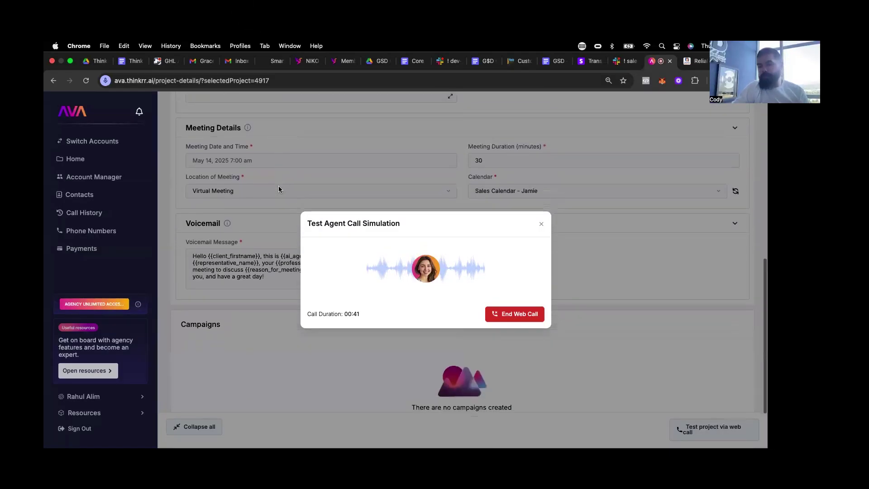
scroll(279, 188, up, 4)
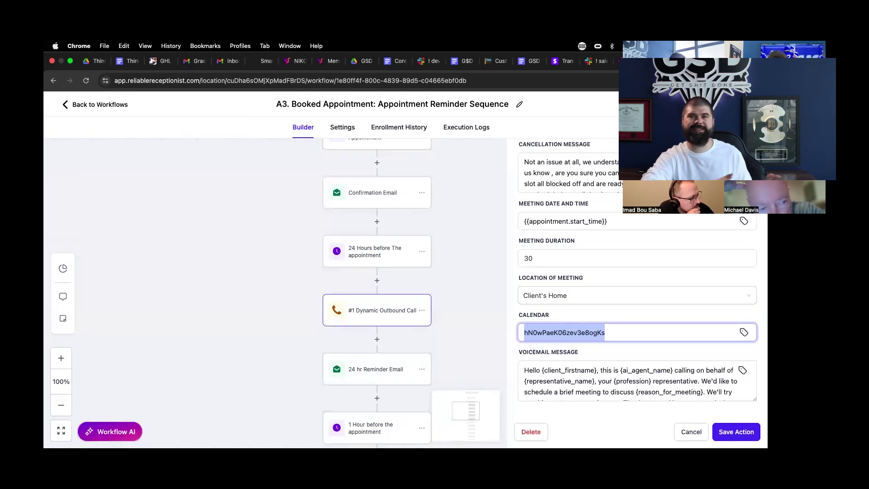
click(727, 432)
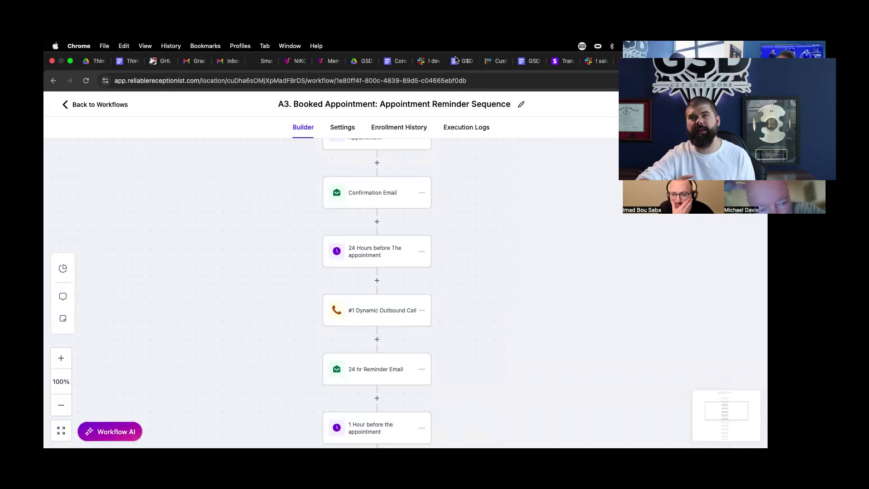
click(378, 341)
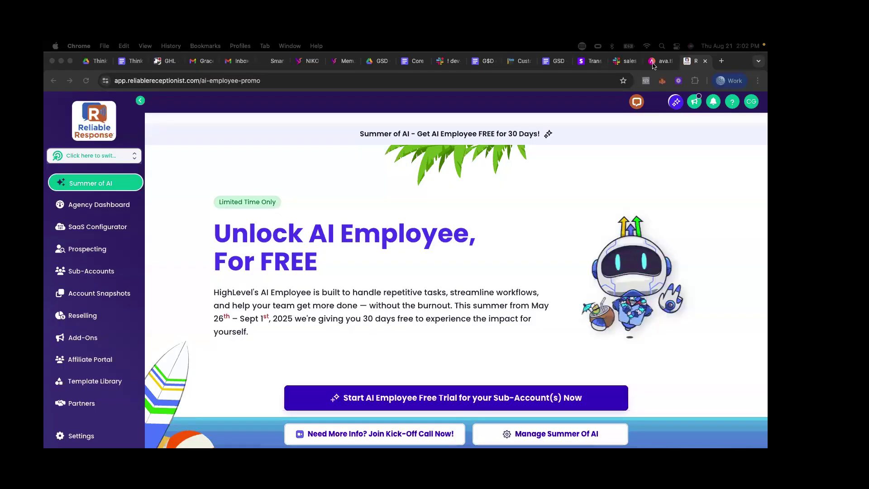
click(653, 63)
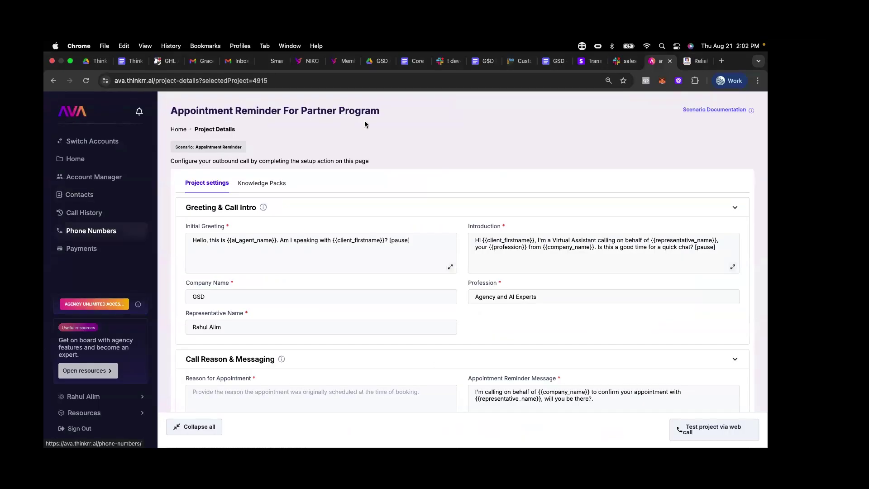
- Create the AVA project 'App reminder example' from the Appointment Reminder scenario
click(181, 130)
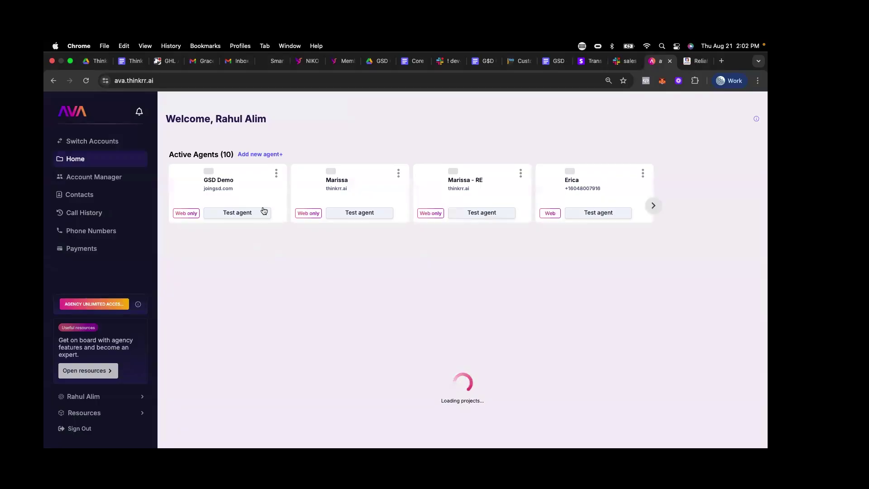
click(291, 276)
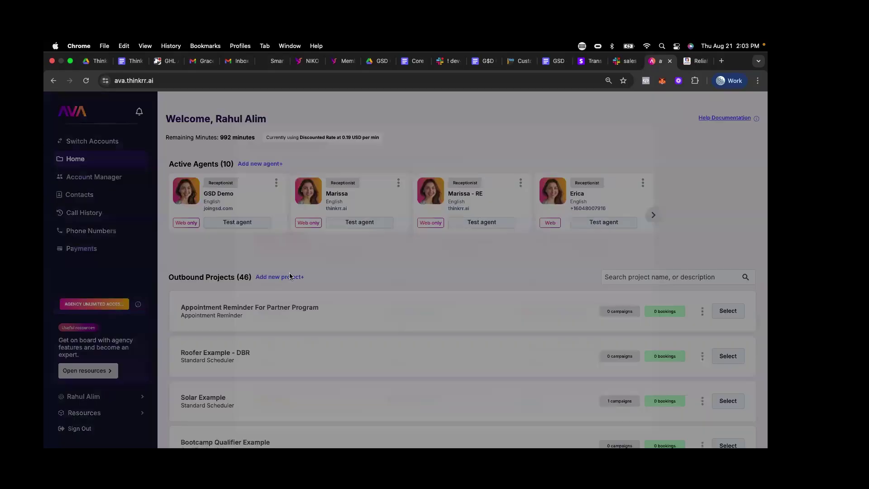
text(remi)
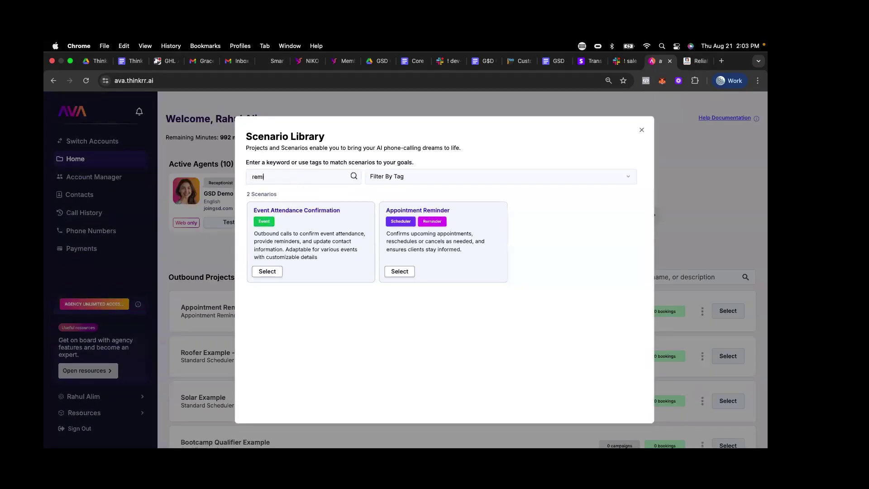
drag(402, 234, 469, 234)
click(389, 242)
click(678, 325)
click(733, 312)
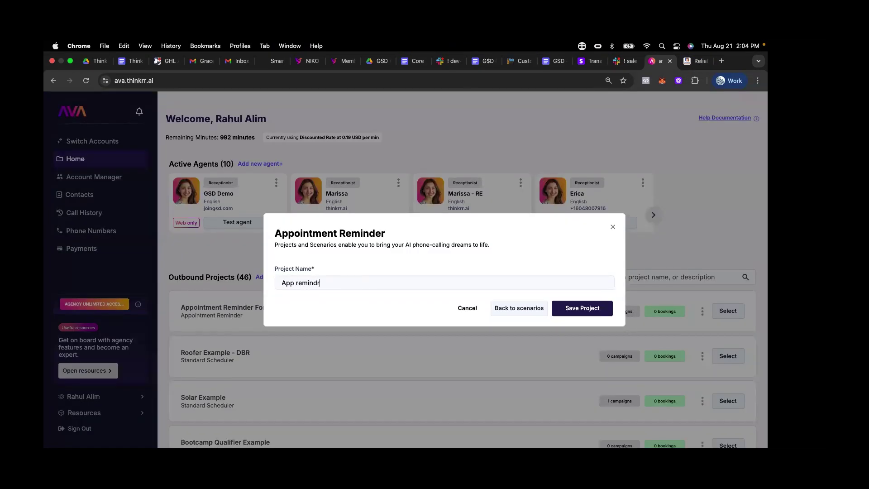
text(example)
key(Return)
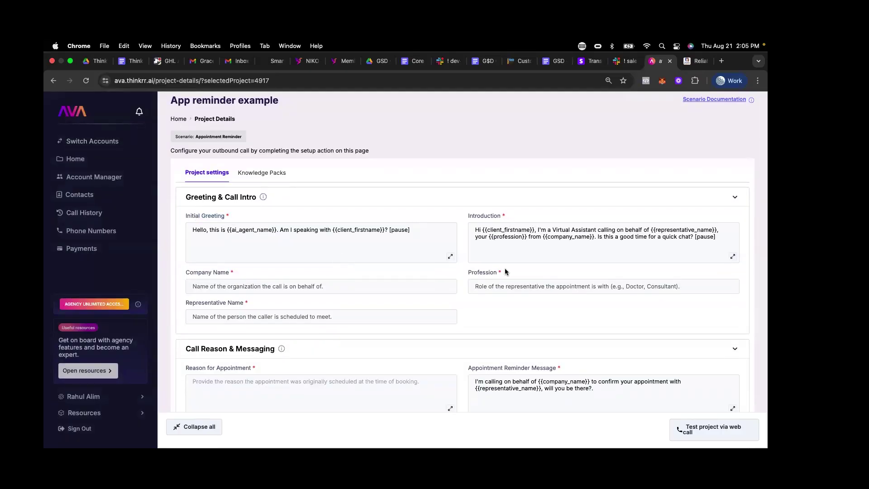
- Review the project's Cancellation Message and Meeting Details, then return to Reliable Response
scroll(199, 263, down, 5)
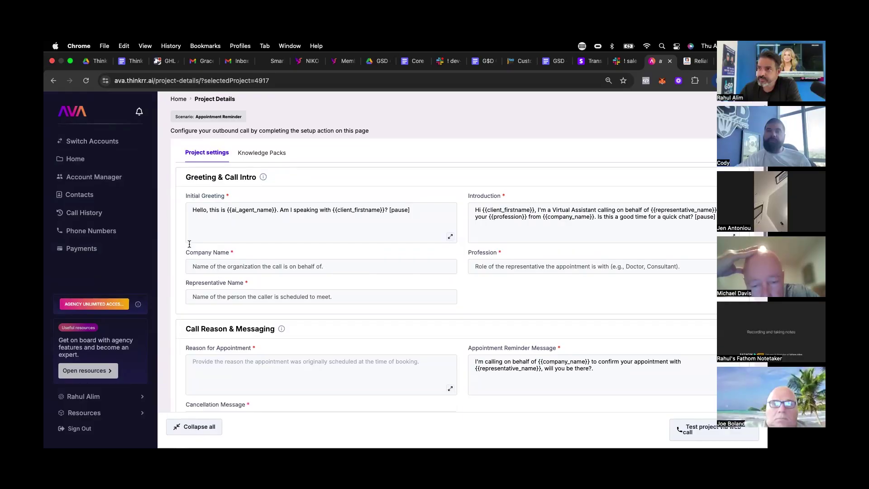
drag(196, 198, 267, 200)
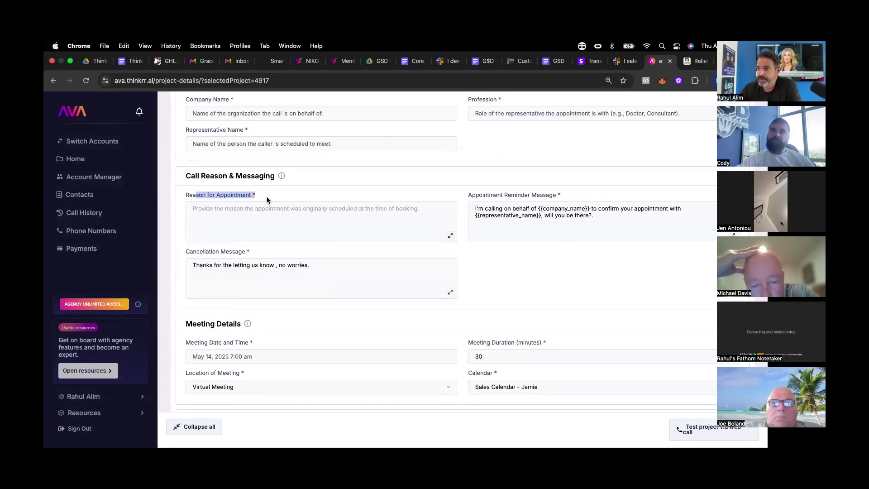
click(268, 199)
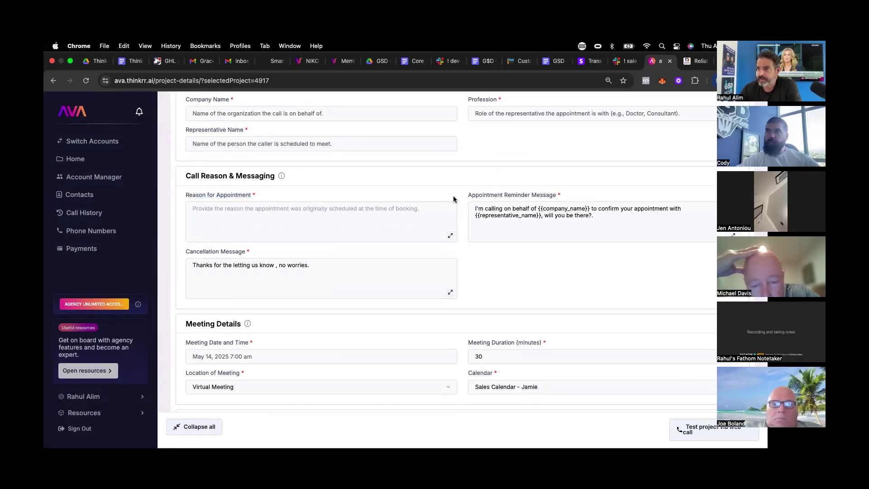
click(389, 295)
scroll(379, 297, down, 5)
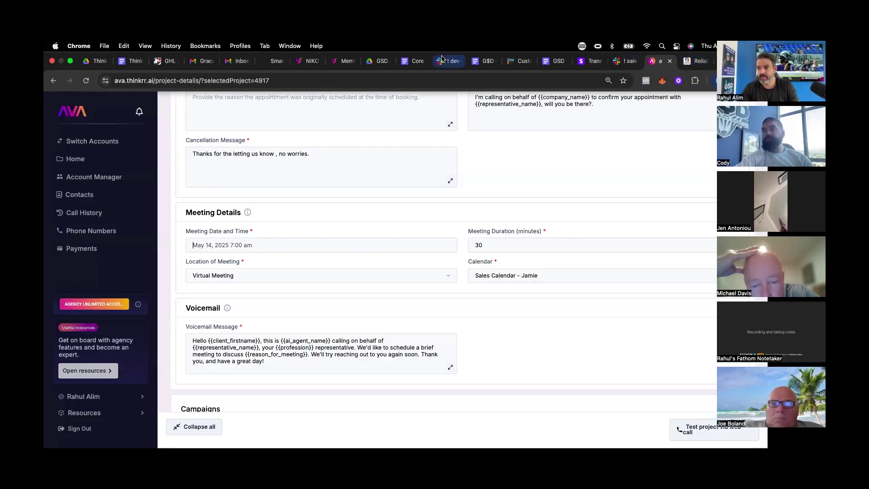
click(696, 61)
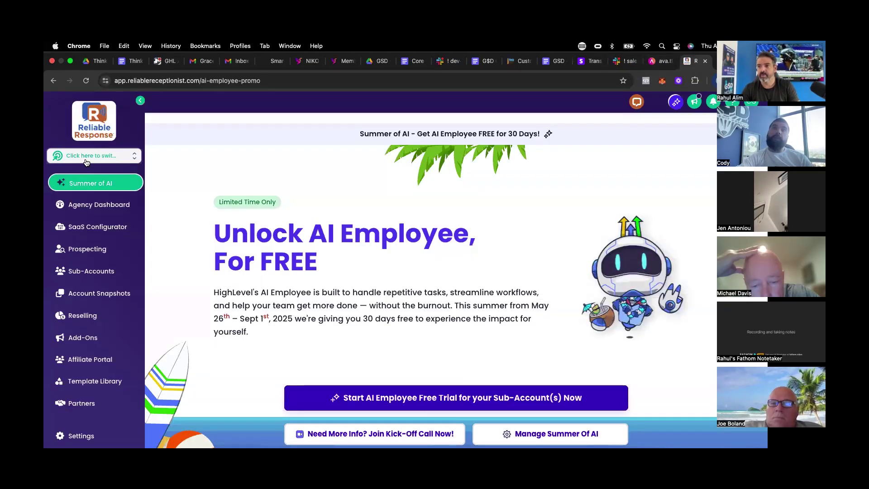
- Switch into the home services sub-account in Reliable Response
key(super+k)
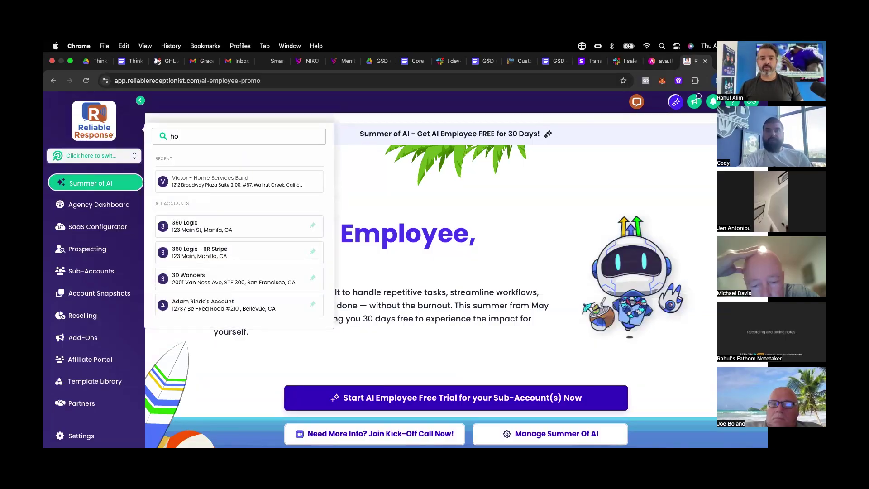
key(Return)
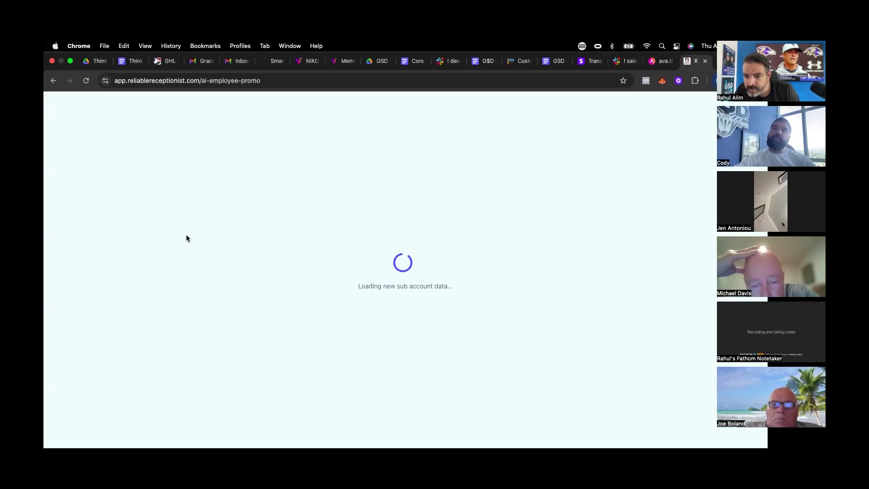
key(ctrl+shift+Tab)
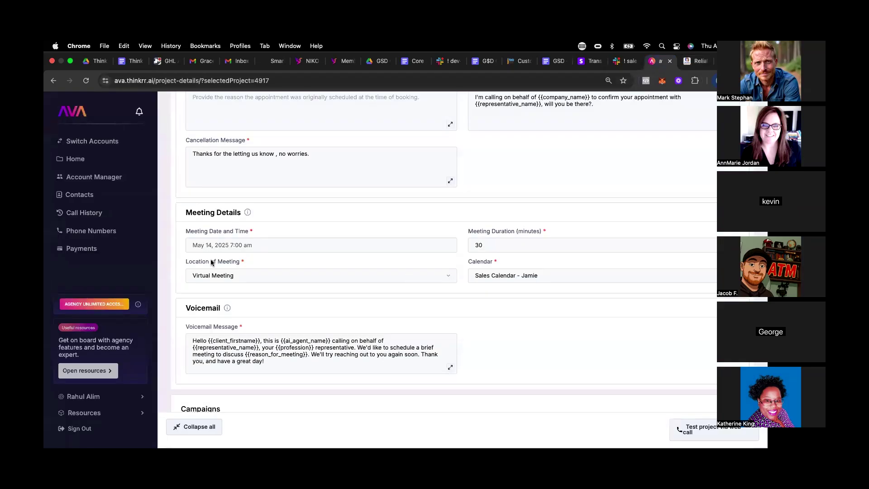
click(700, 63)
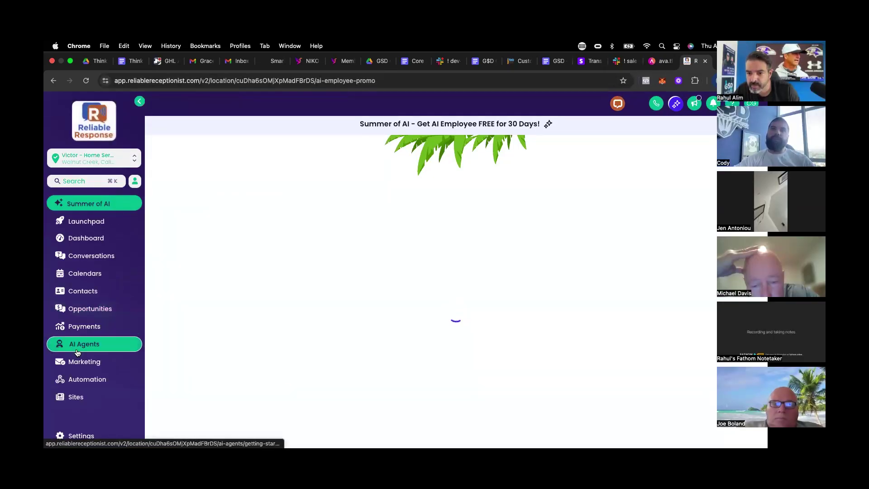
- Open the A3 Booked Appointment reminder workflow in A. Sales Pipeline Automations and review its trigger
click(80, 380)
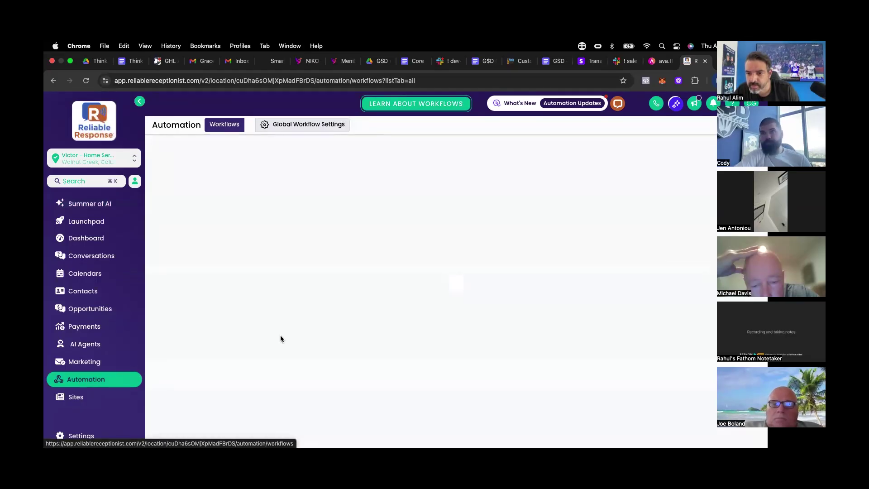
click(224, 270)
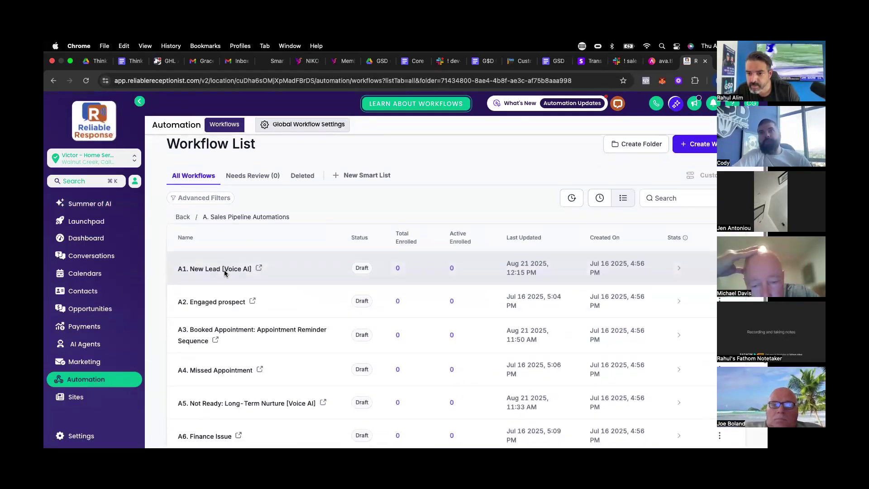
scroll(222, 281, down, 3)
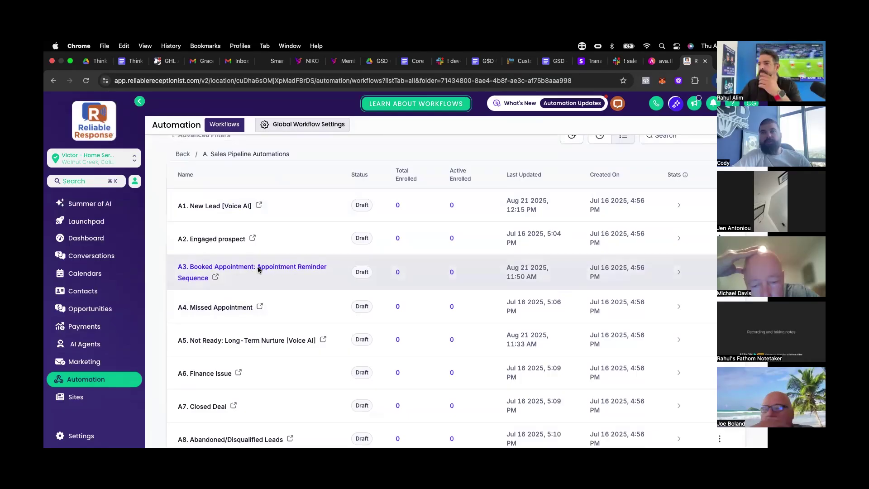
click(258, 269)
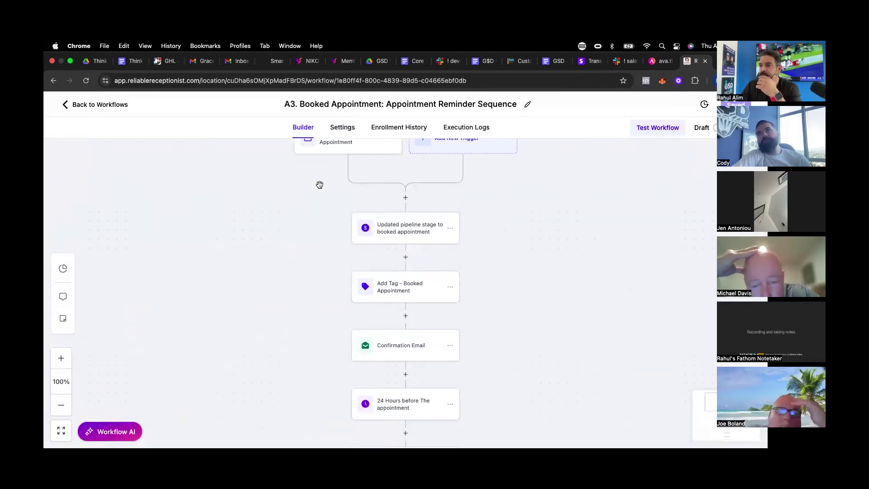
click(335, 171)
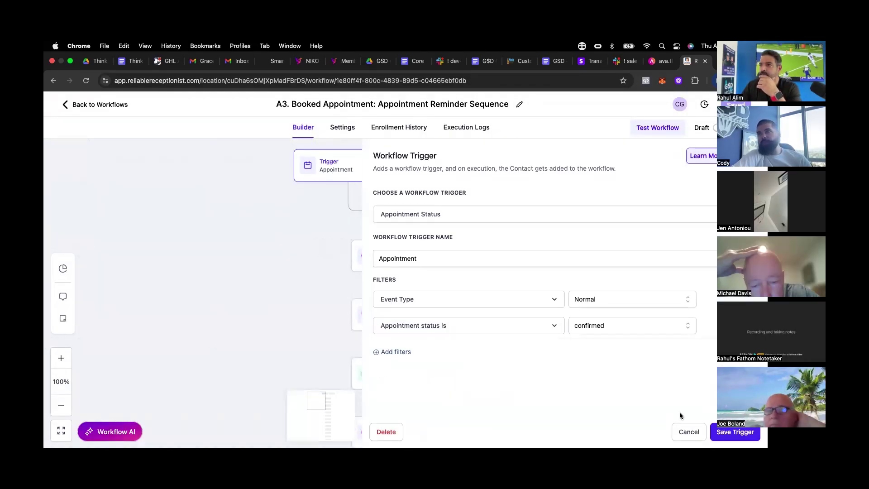
click(679, 432)
- Point the outbound call's meeting time at the Appointment Start Date Time custom value
scroll(275, 208, down, 10)
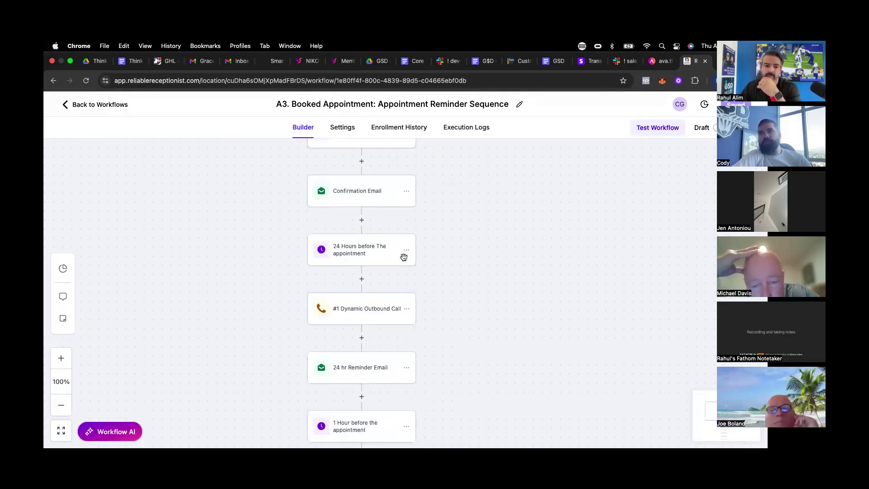
click(334, 248)
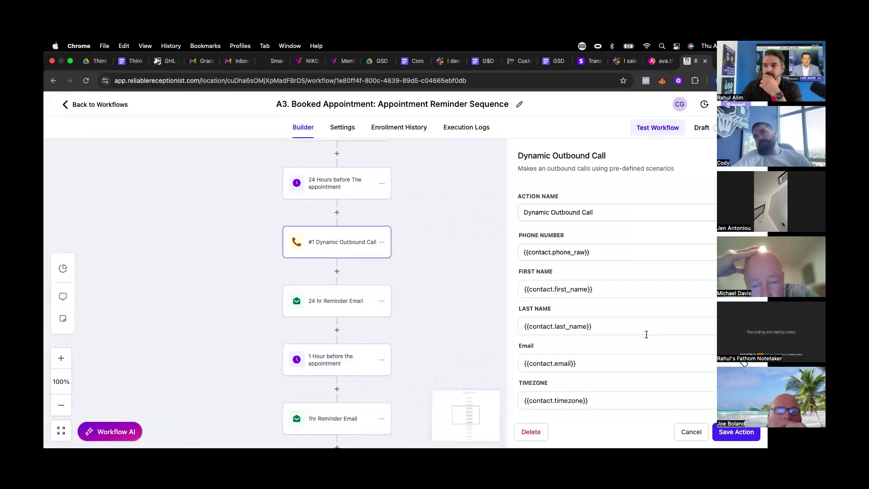
scroll(646, 333, down, 10)
scroll(647, 335, up, 4)
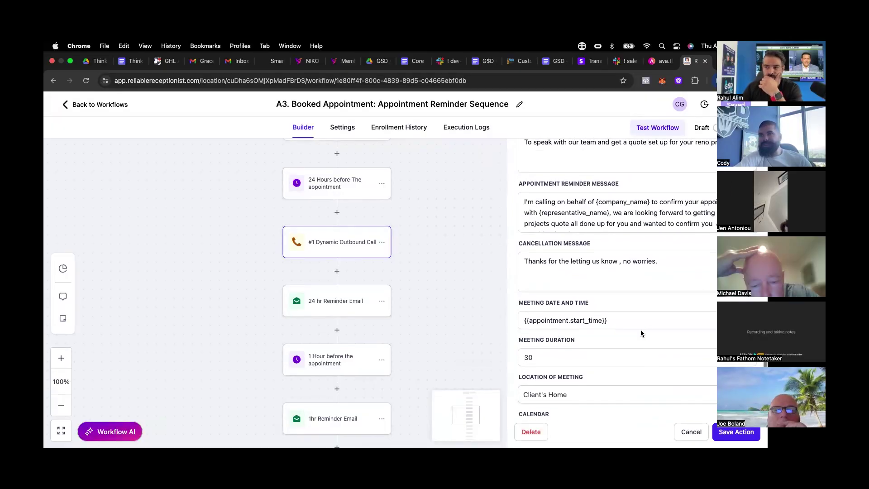
drag(615, 316, 499, 306)
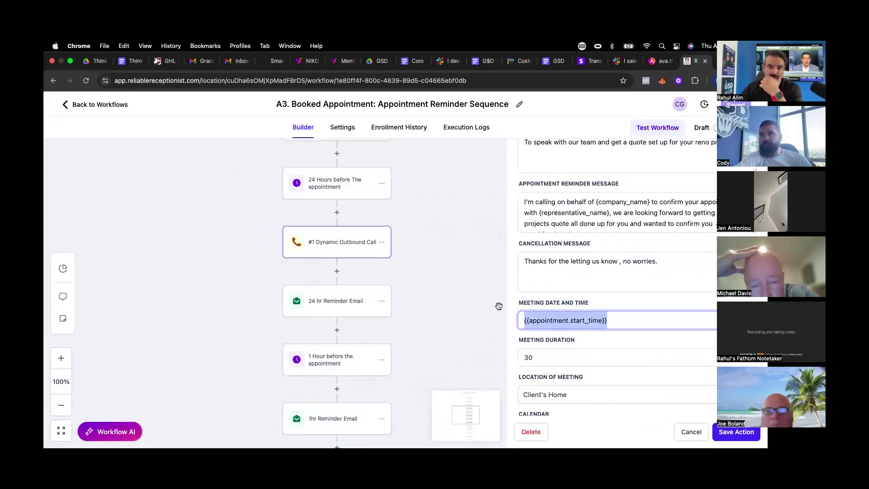
click(711, 320)
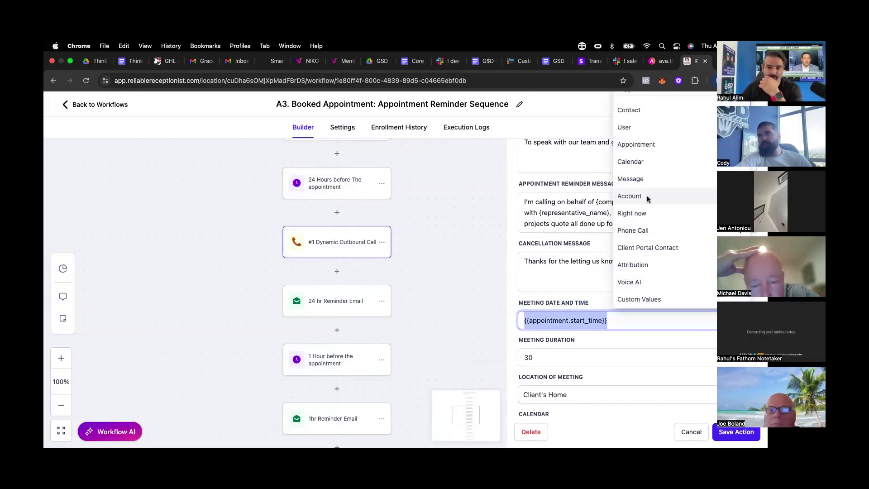
click(631, 144)
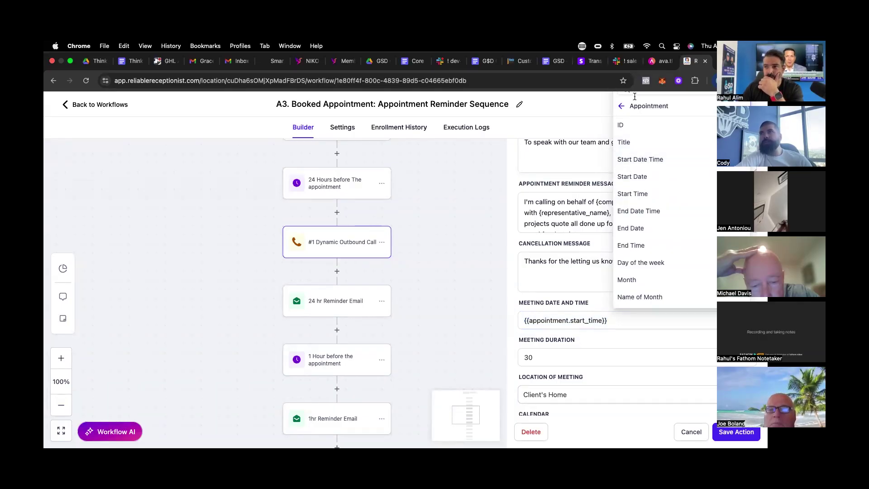
click(657, 62)
scroll(354, 256, up, 6)
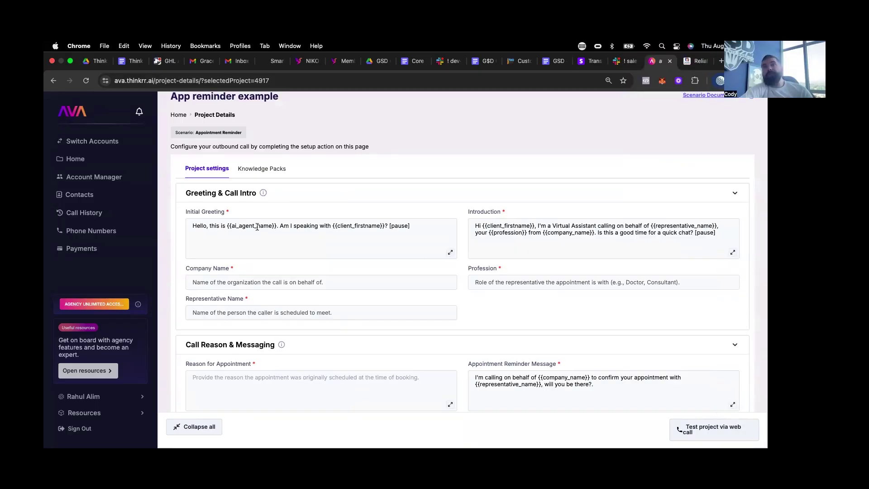
click(202, 229)
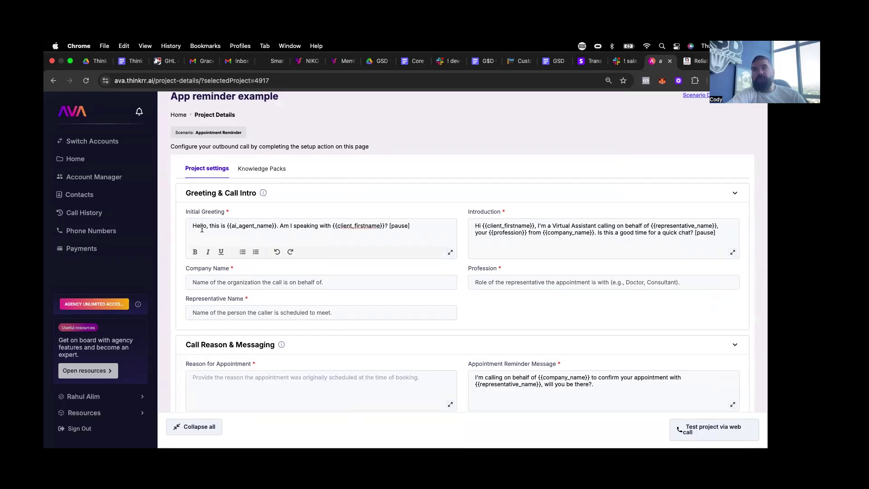
click(733, 254)
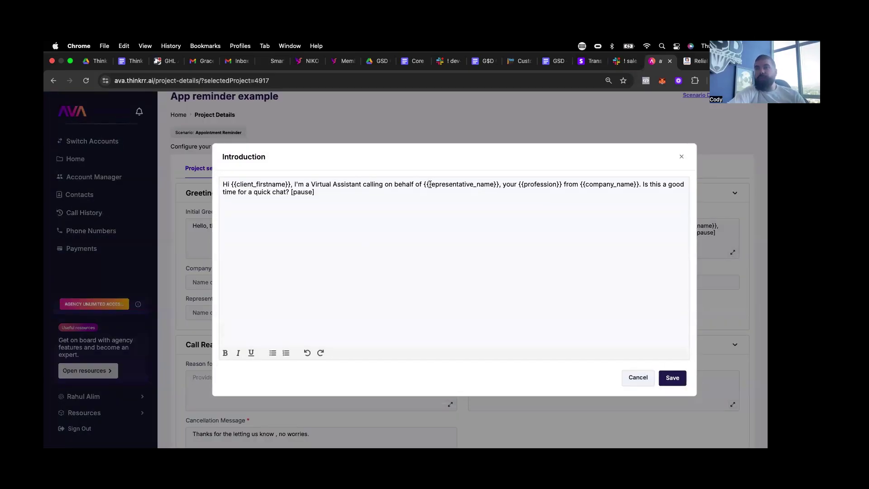
drag(454, 186, 637, 185)
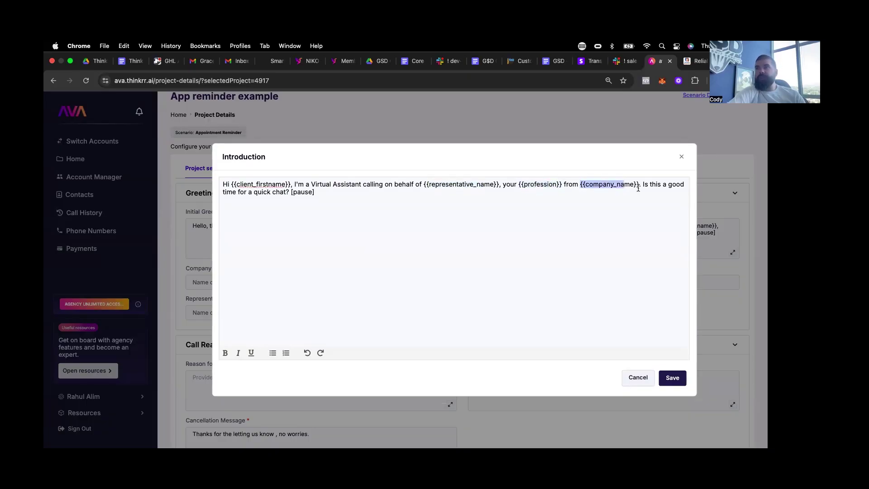
click(640, 185)
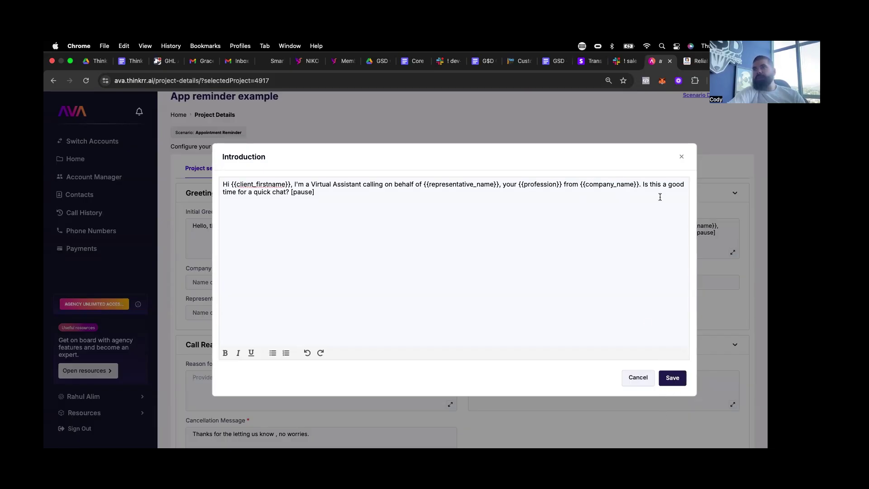
click(682, 158)
scroll(598, 240, down, 3)
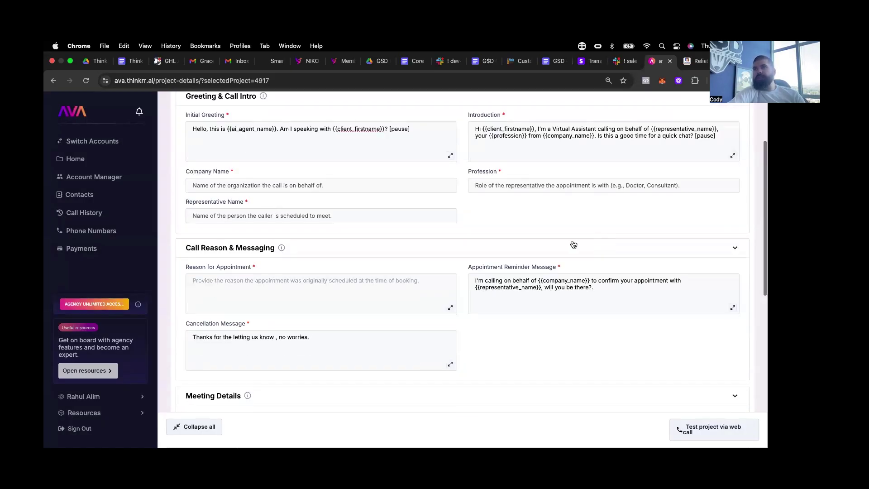
- Enter company name The GSD and profession Agency & AI Mentor
drag(476, 280, 603, 288)
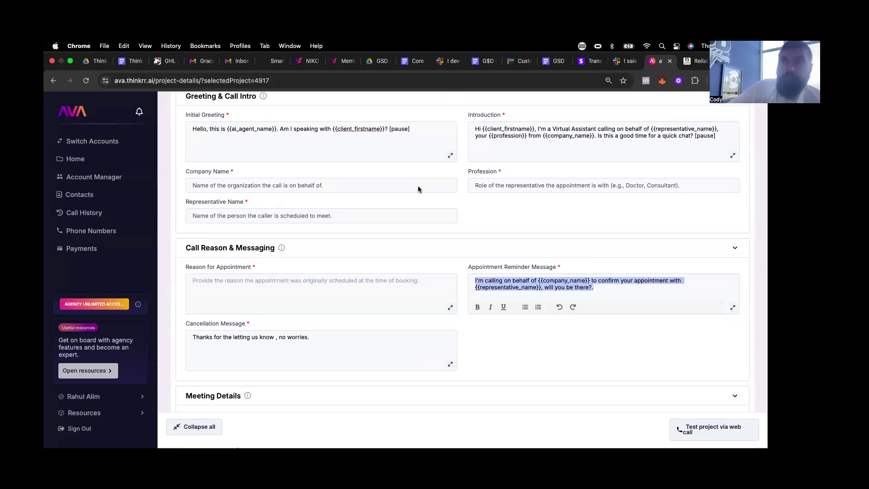
click(213, 184)
text(The GSD)
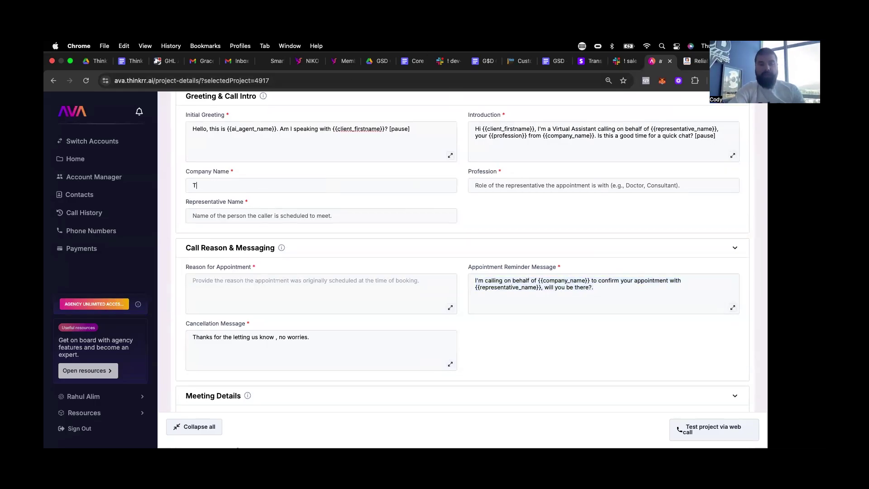
click(516, 190)
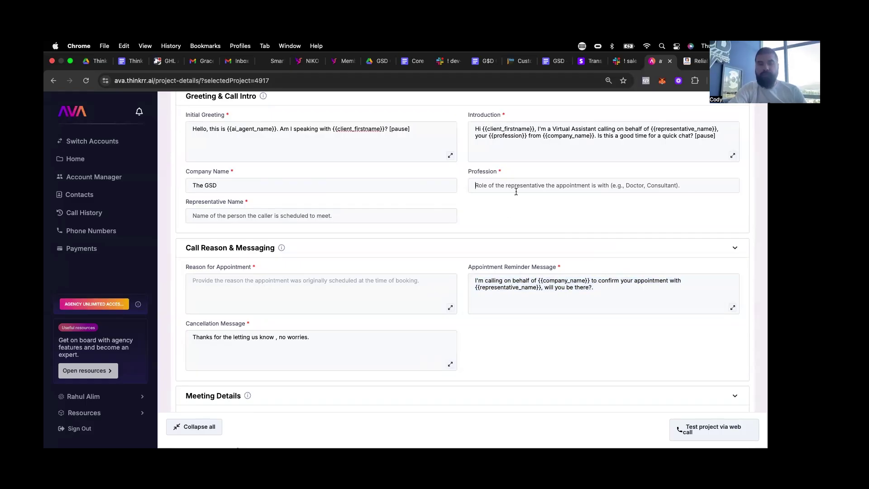
text(Agency Ex)
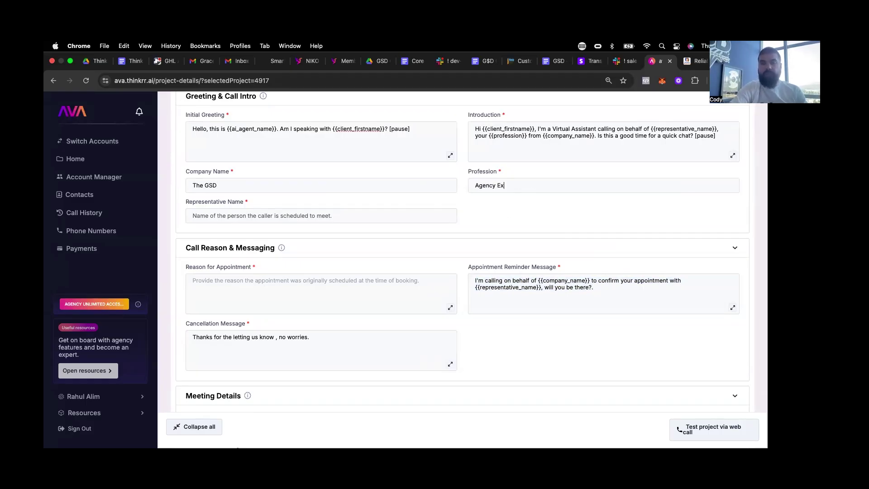
text(per)
key(BackSpace)
key(BackSpace)
key(BackSpace)
key(BackSpace)
key(BackSpace)
text(Mentor)
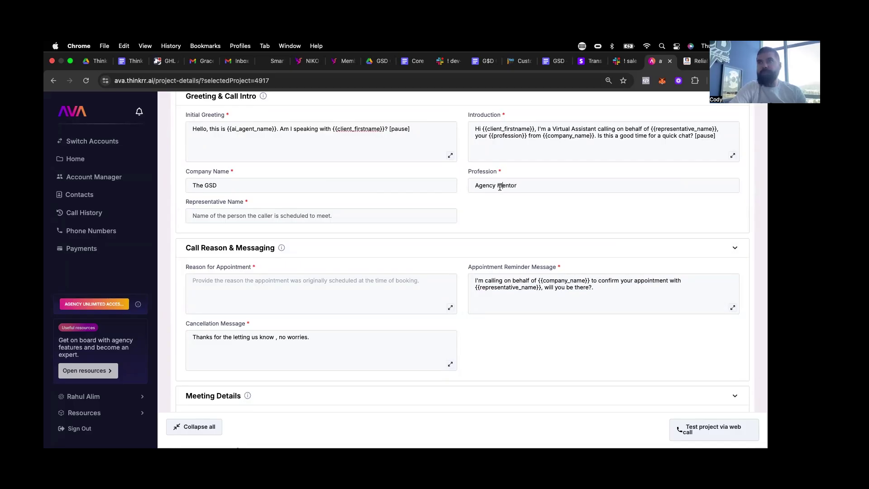
click(498, 186)
text(& AI)
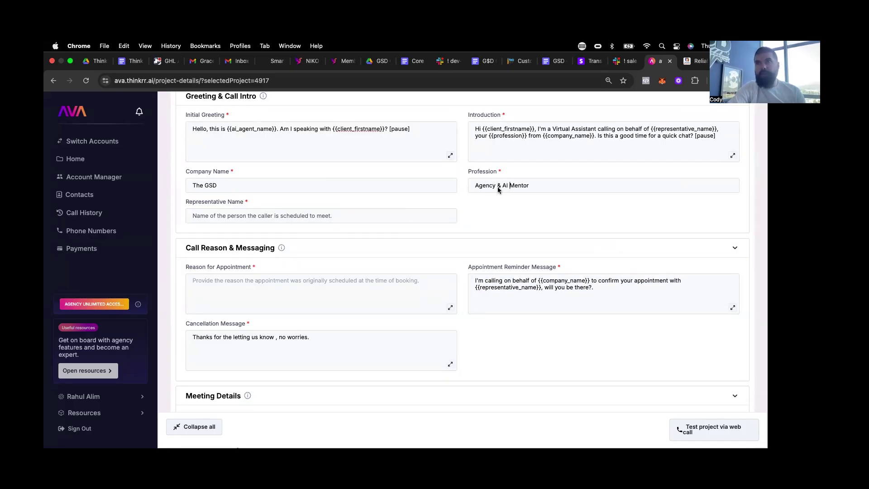
- Enter the representative's name and begin the reason about partnering with the GSD team
click(210, 220)
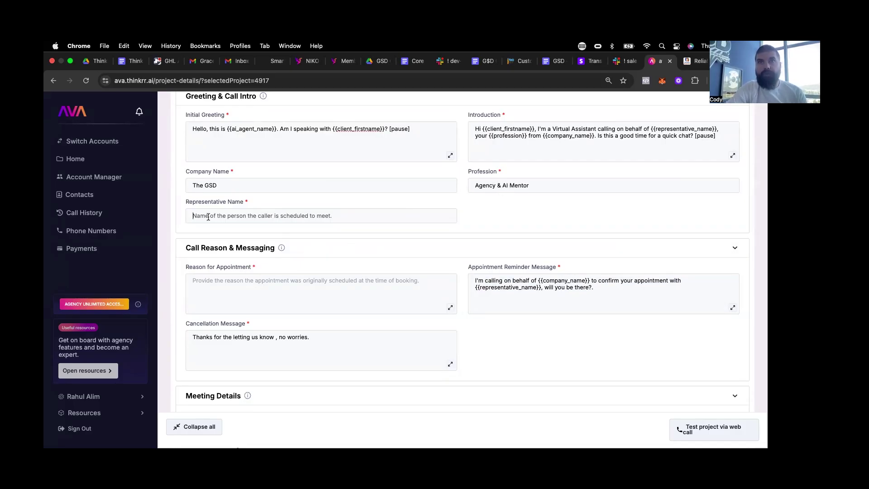
text(C)
key(BackSpace)
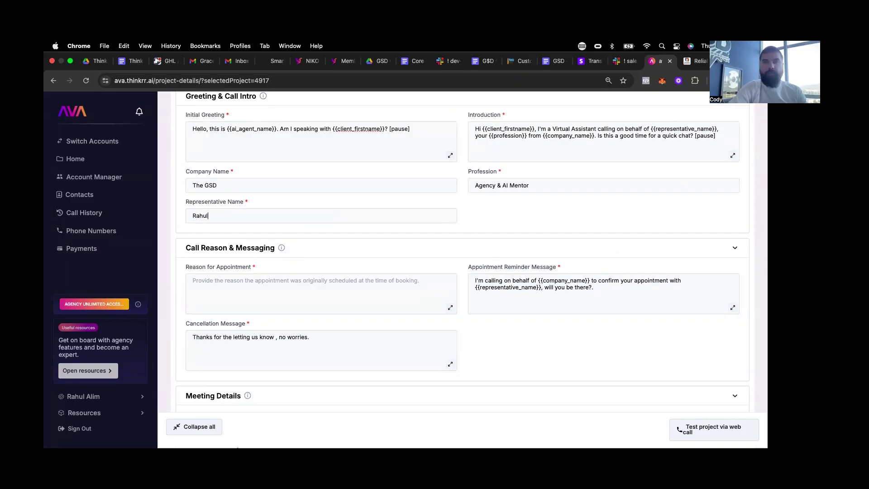
click(223, 293)
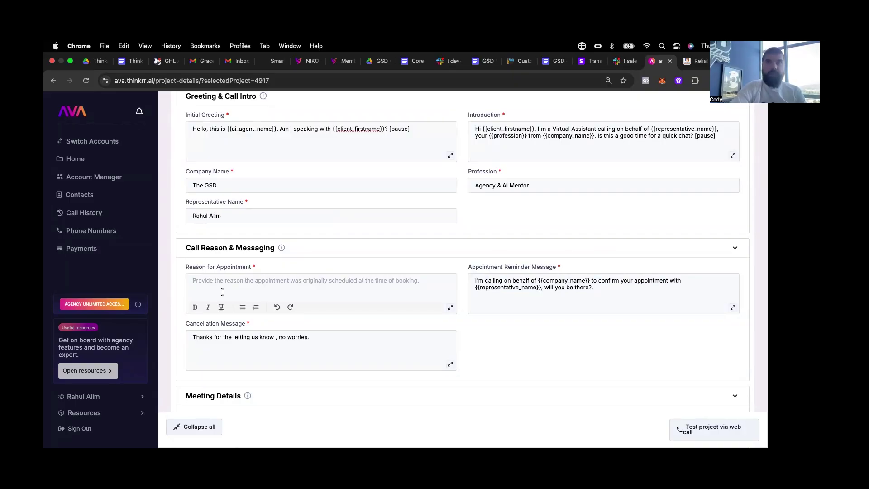
text(To disuss partner)
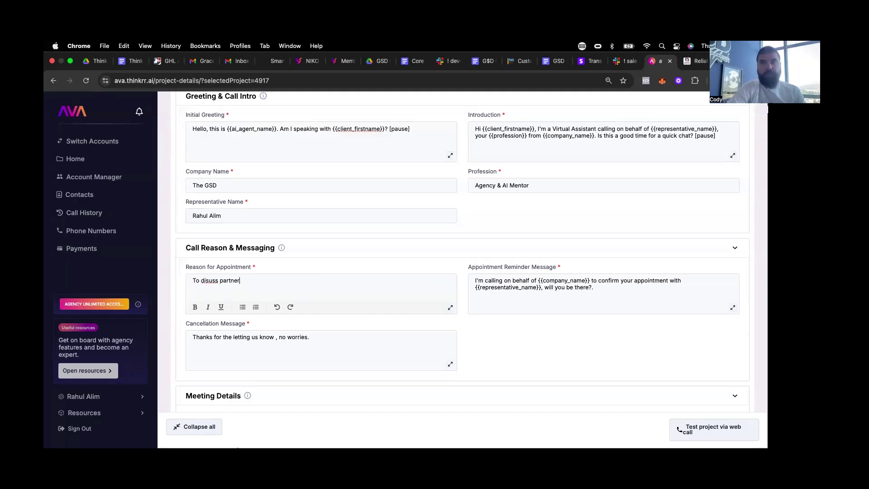
text(ing with the GSD)
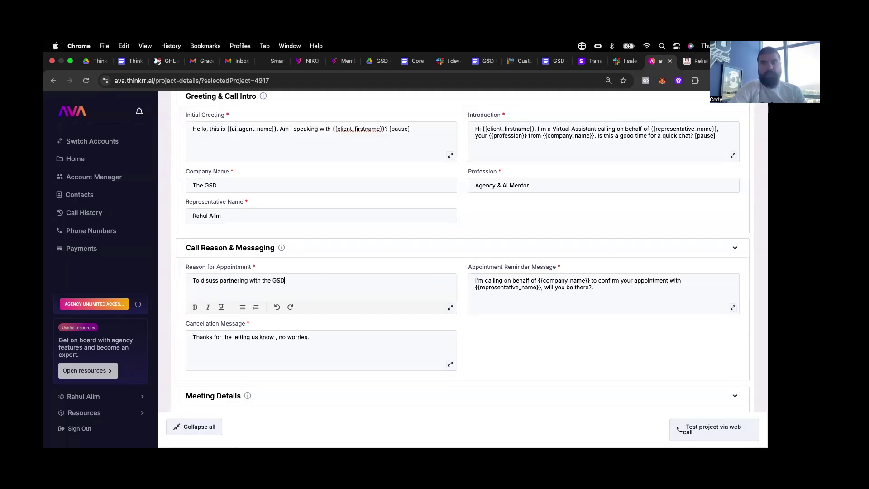
text( team )
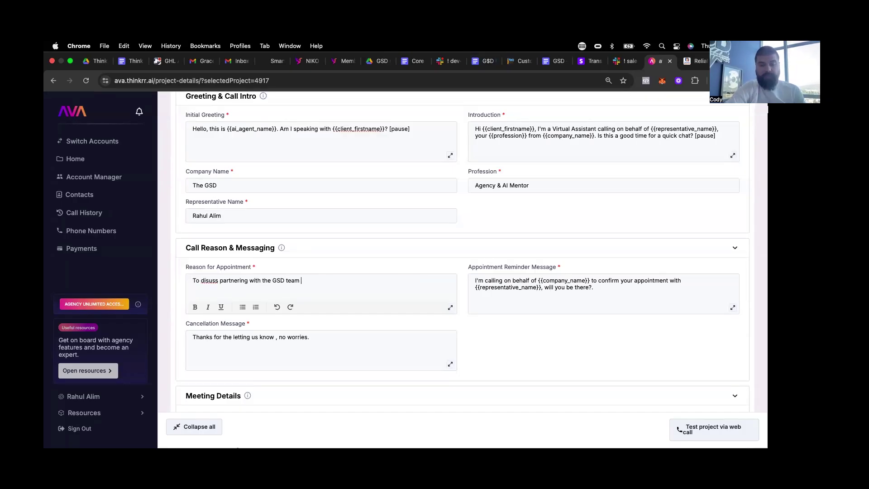
text(to get access to)
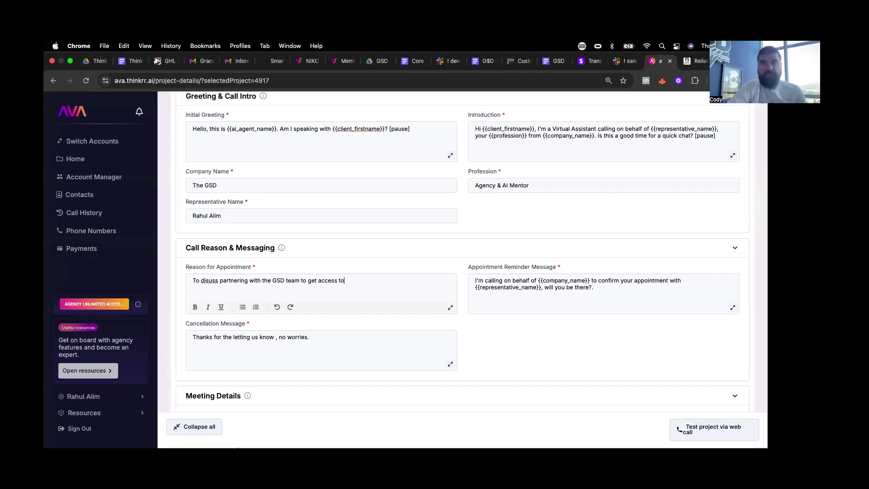
text( our programs)
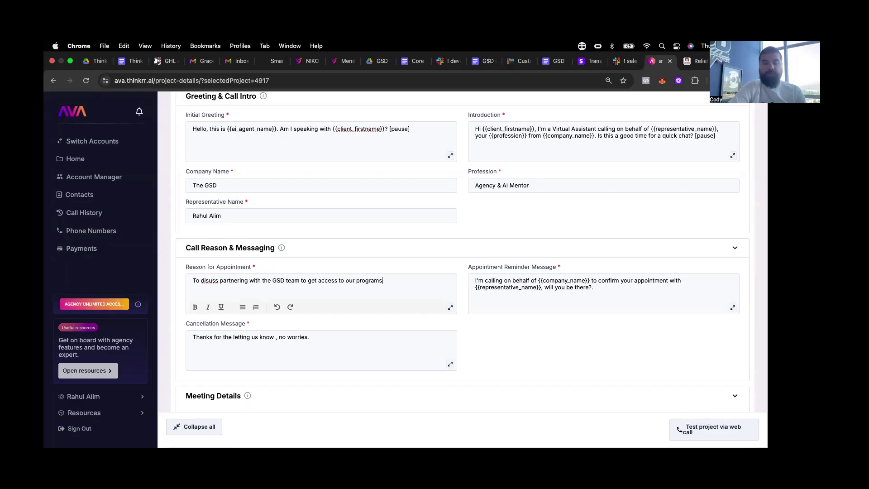
text( and done fo)
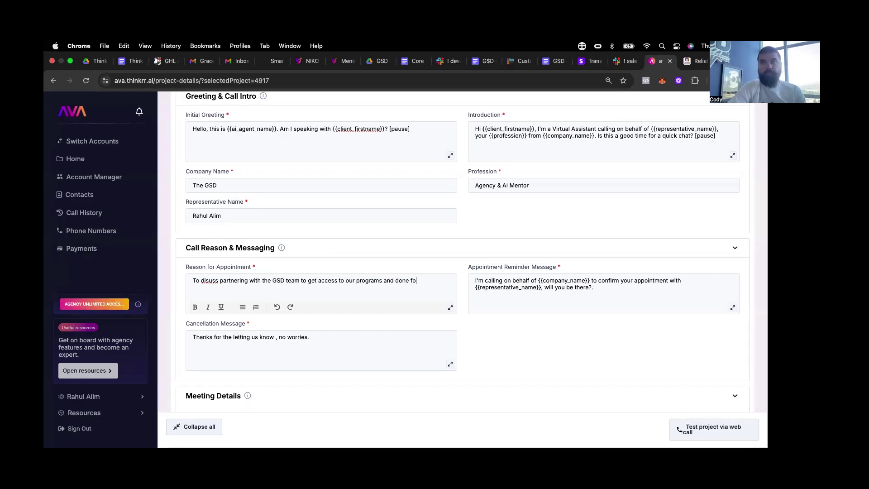
text(r you fullfil)
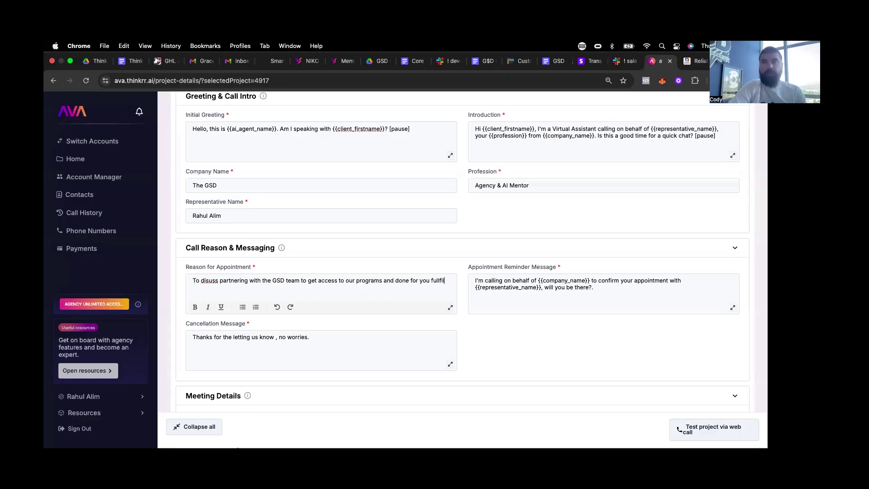
text(ment options/)
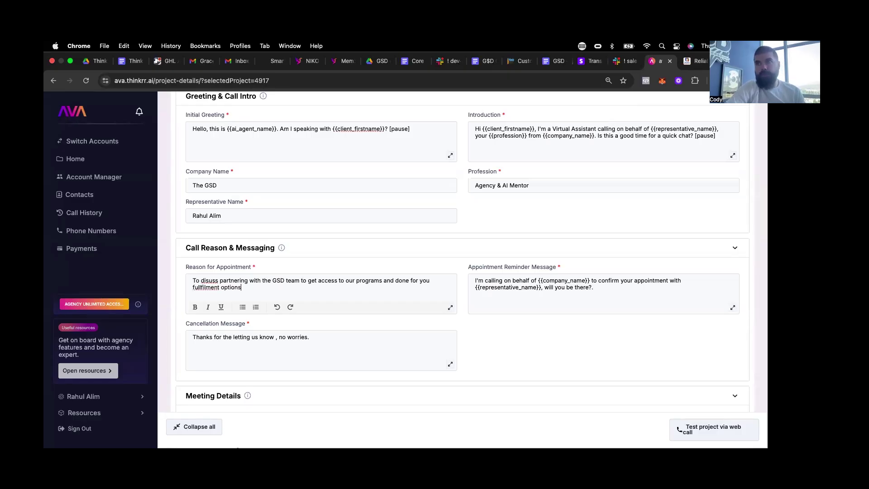
- Check the spelling of 'fullfilment' and position the cursor to fix 'disuss'
right_click(208, 293)
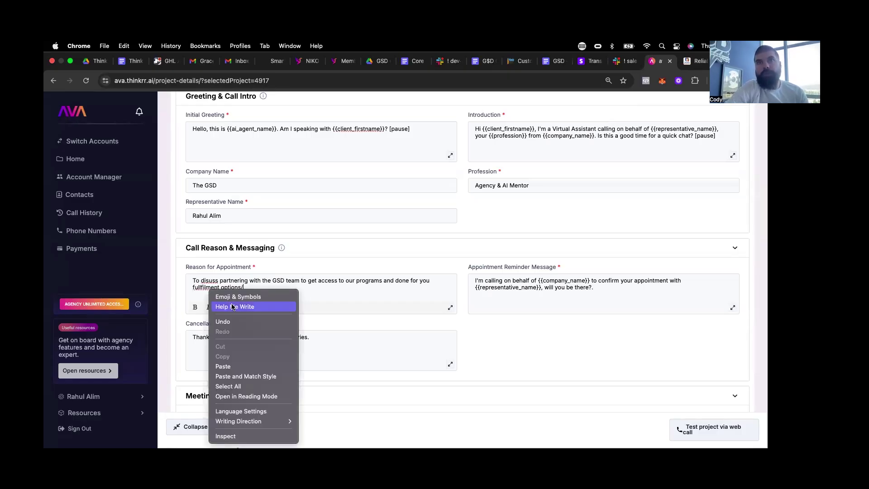
click(206, 289)
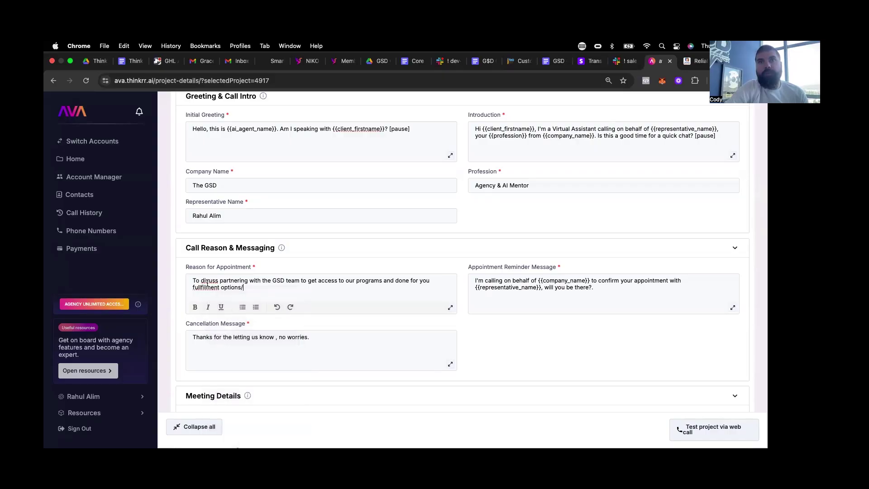
click(211, 281)
- Correct 'discuss', then add 'as a quick reminder this call is about discussing partnering with our team'
text(c)
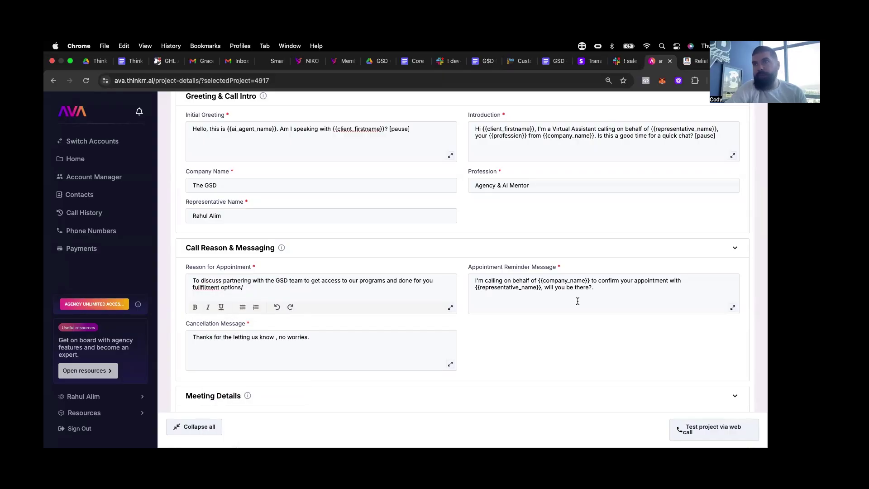
click(733, 308)
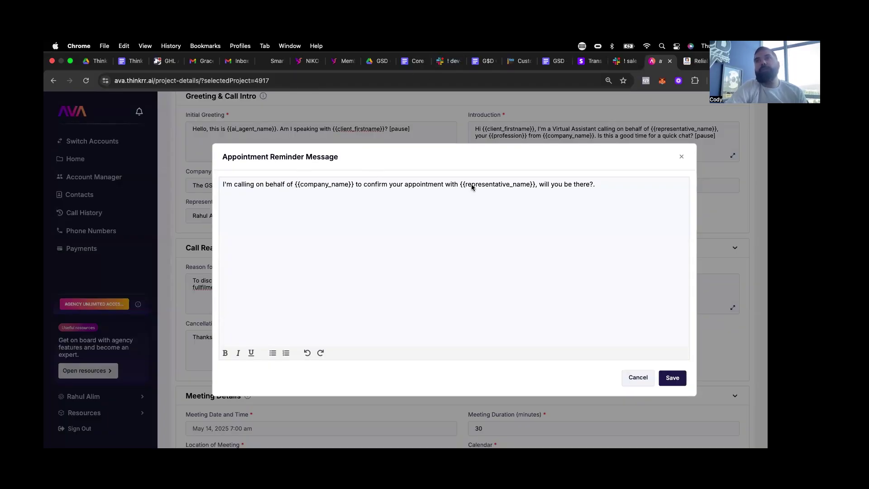
drag(459, 184, 567, 186)
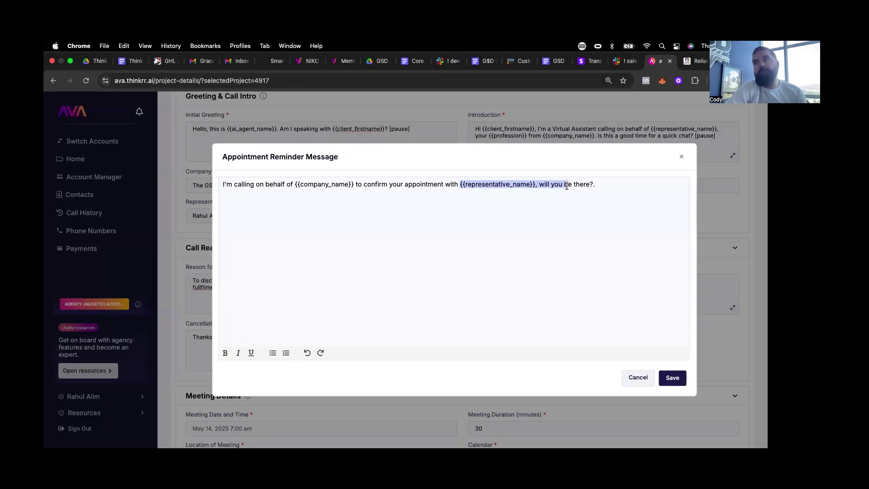
click(566, 186)
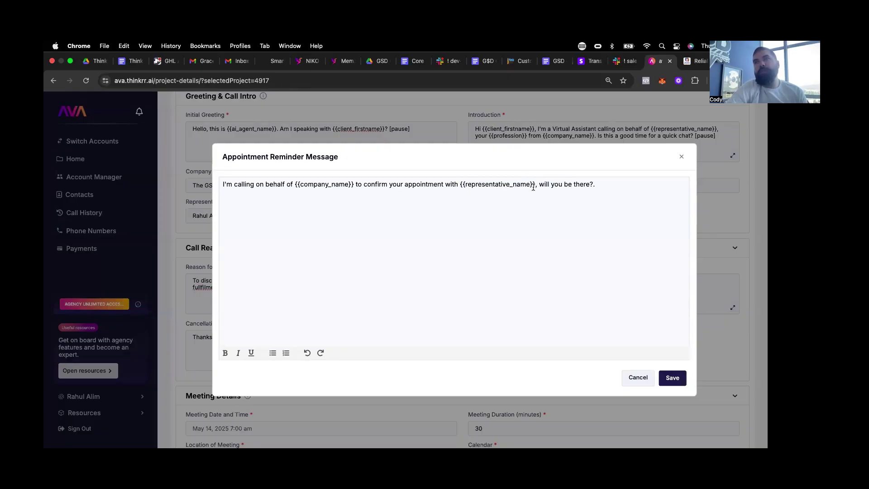
click(534, 186)
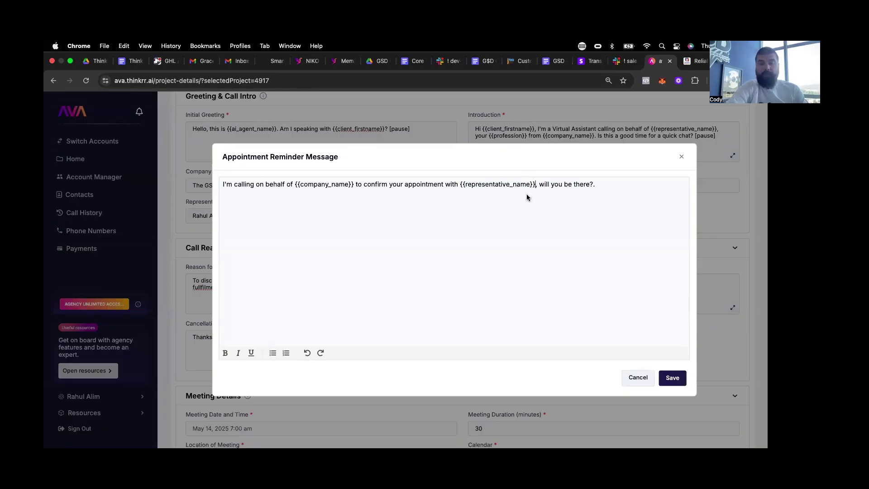
text(about discussing partnering with our te)
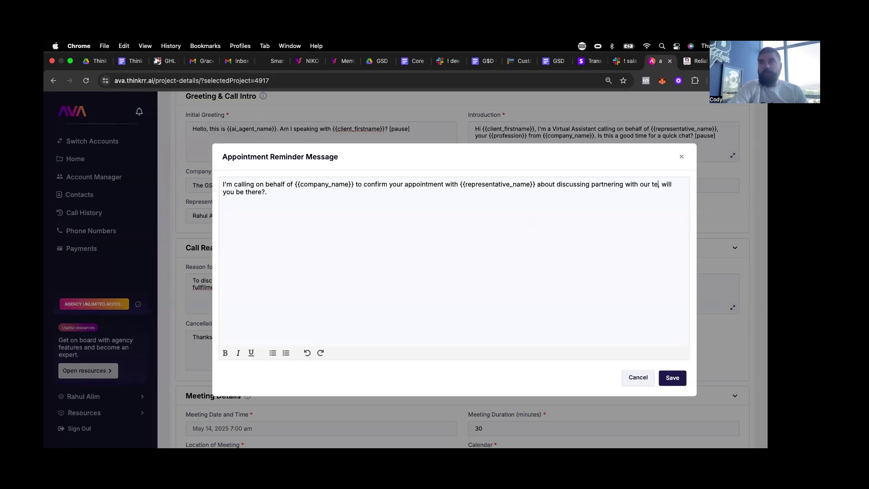
text(am)
click(537, 184)
text(as a quick reminder)
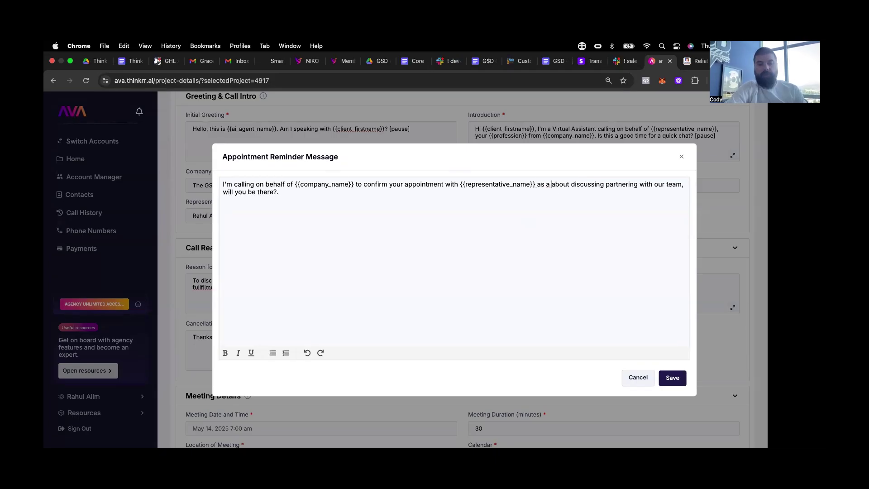
text( this call is)
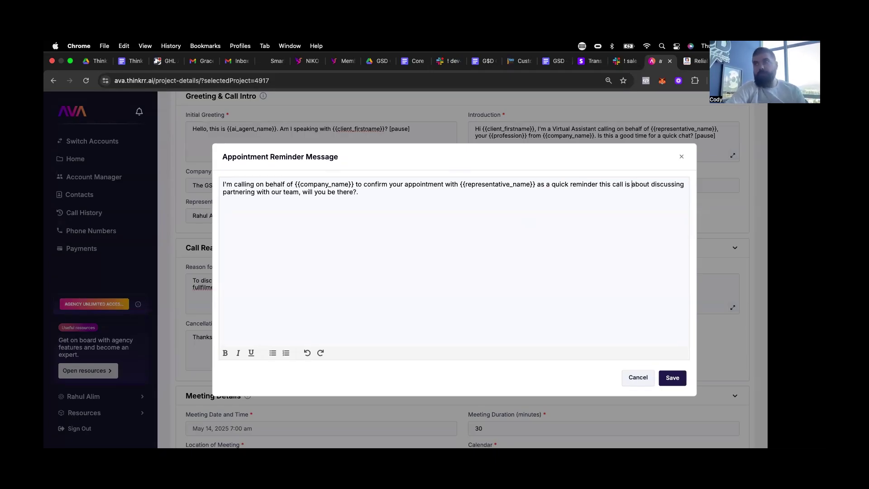
- Add the program-access and fulfillment wording and the 'still good for that time' closing, then save
click(299, 192)
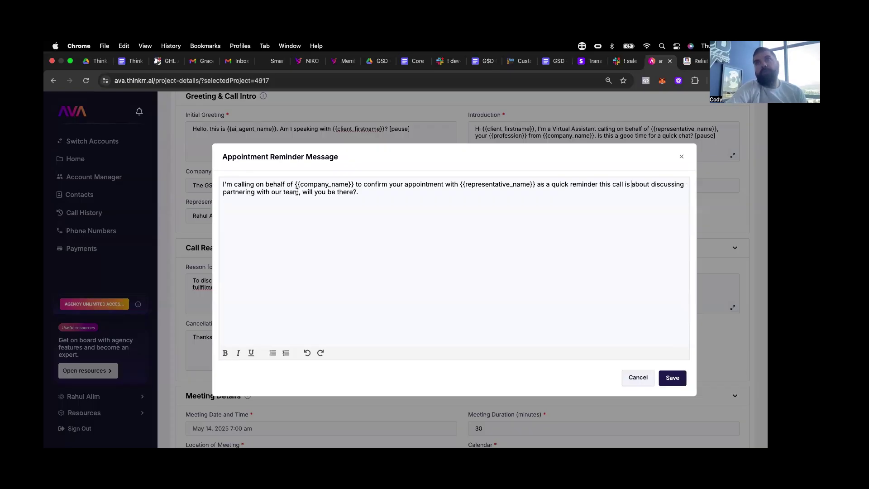
text(to get access to our )
text(program and )
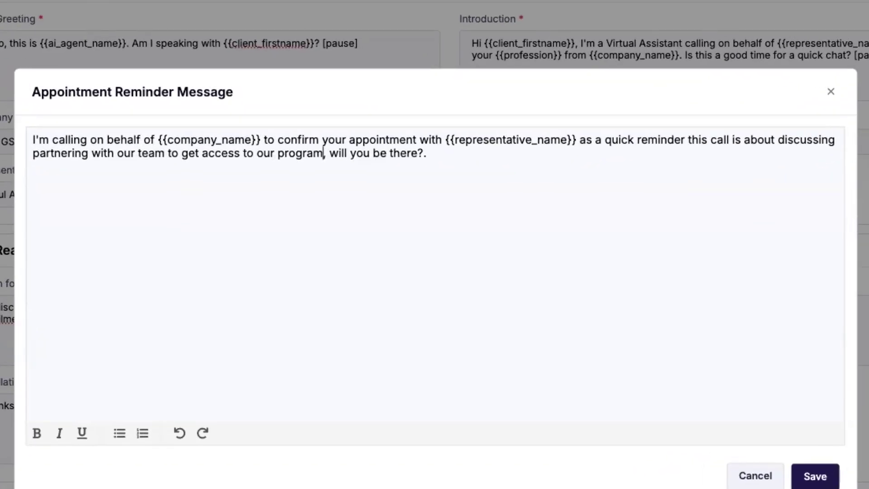
text(done for you )
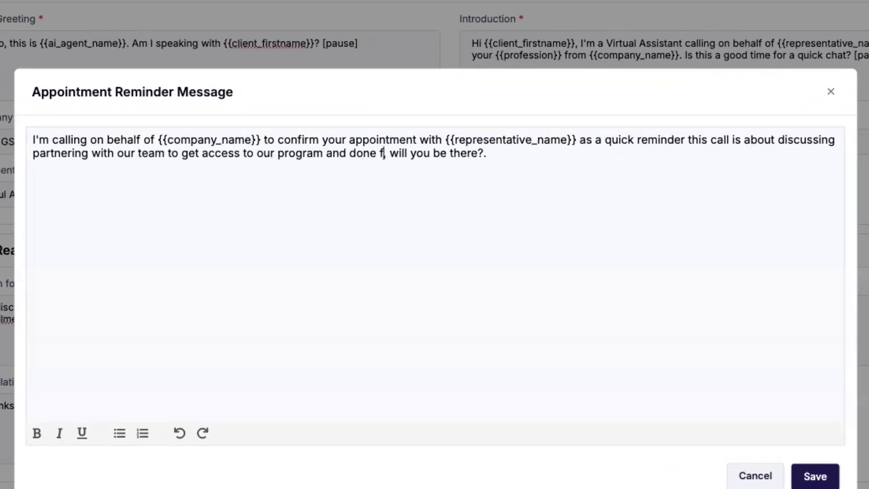
text(fulfillment opti)
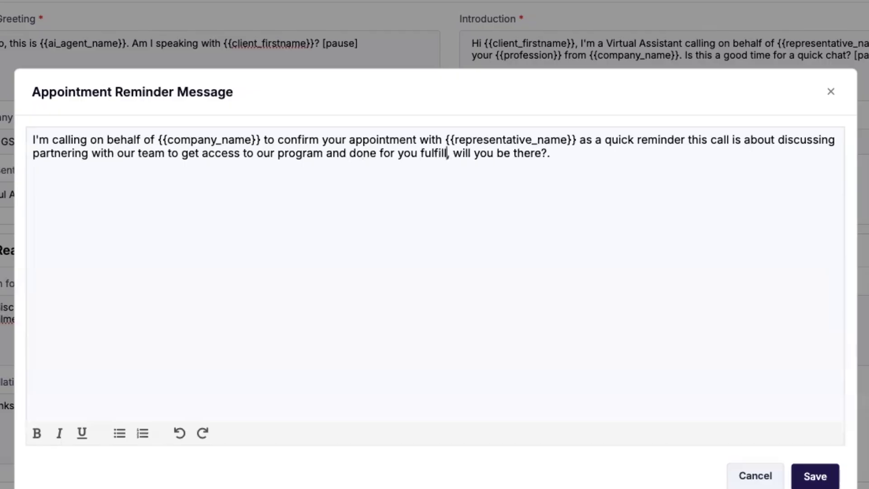
text(ons)
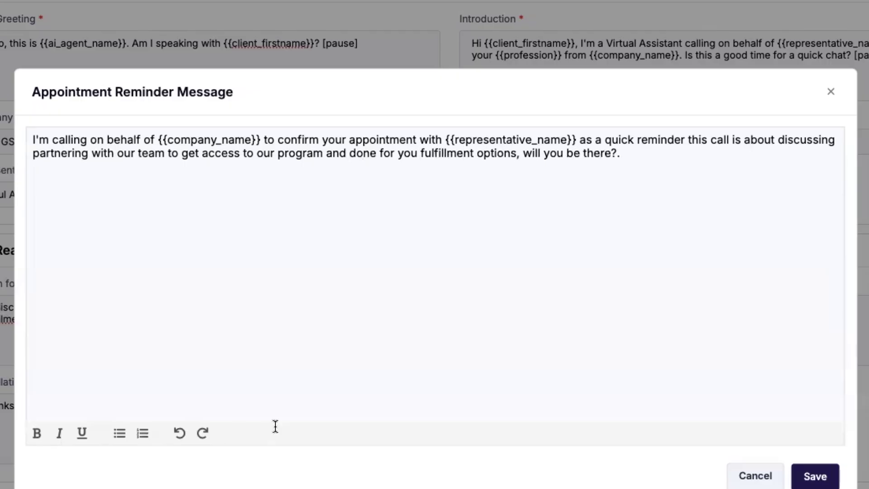
click(524, 155)
text(just )
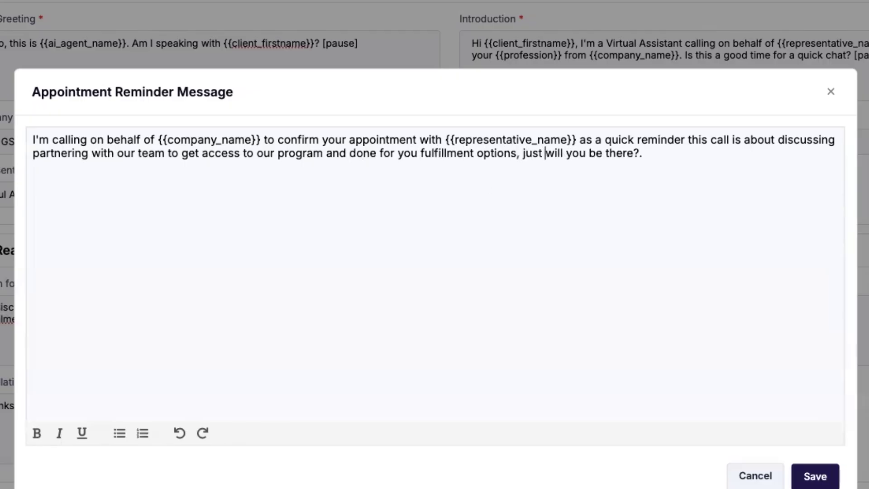
text(wanted to reach out )
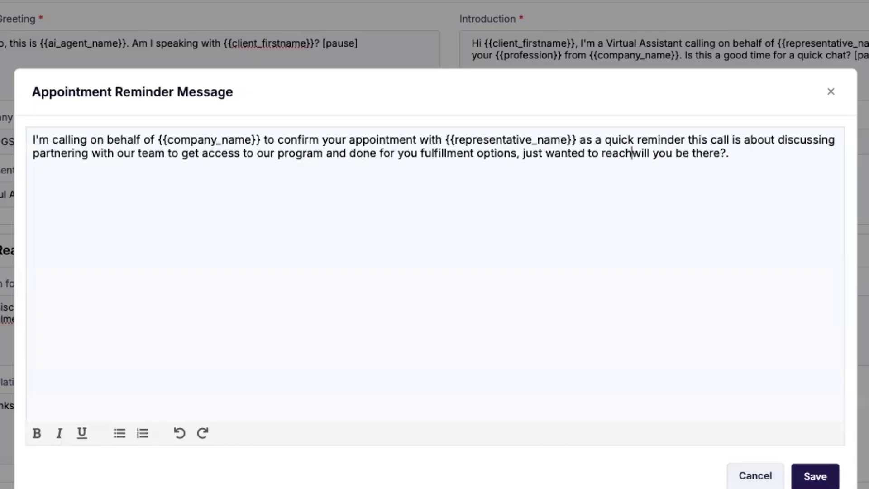
text(ad make)
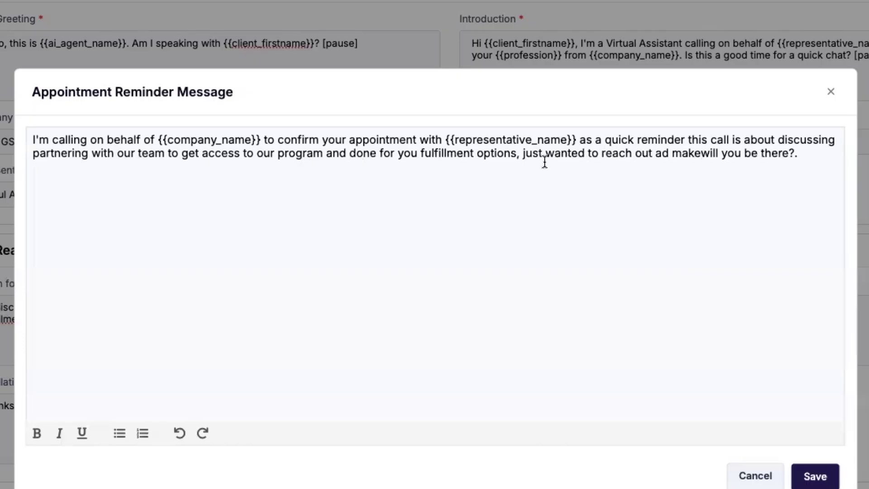
drag(703, 154, 821, 152)
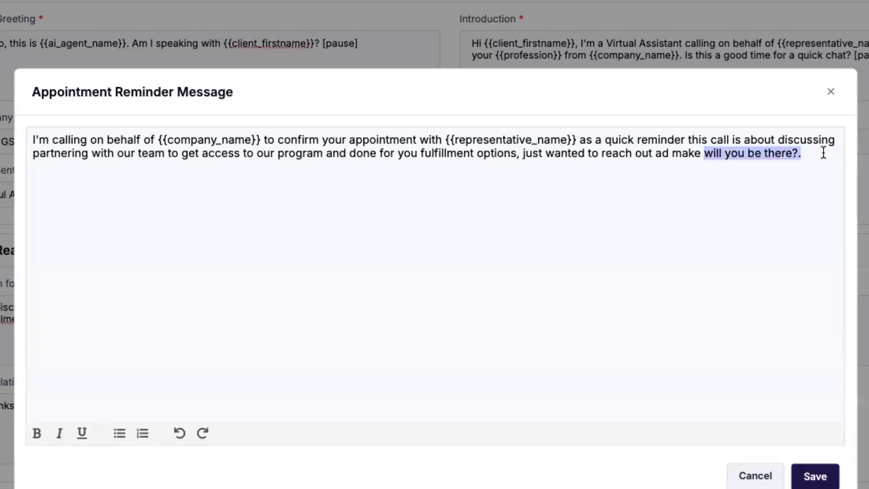
text(sure you)
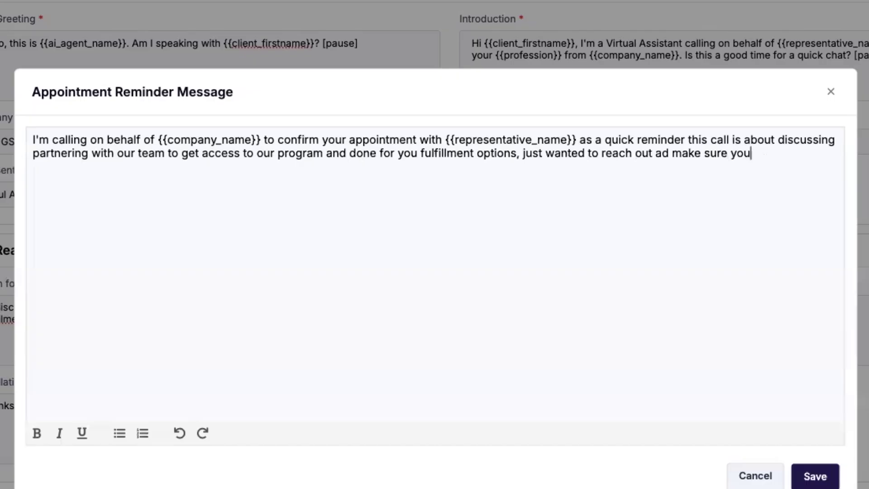
text( are still good for th)
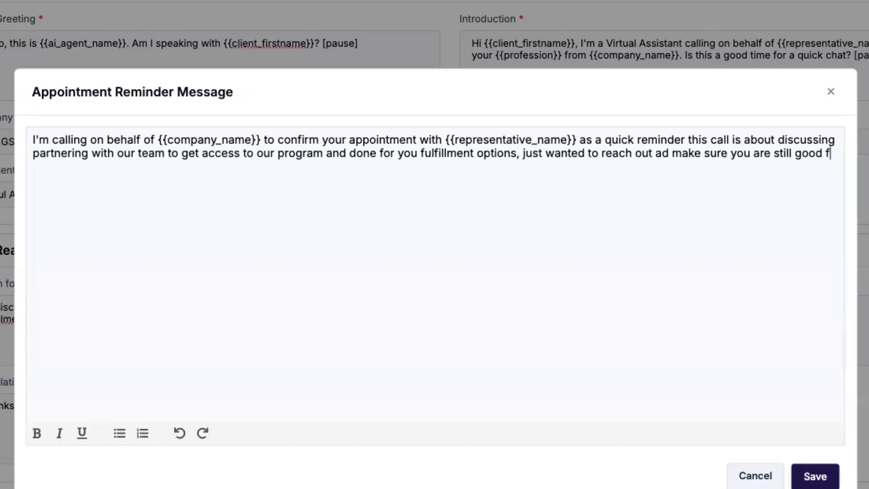
text(at time.)
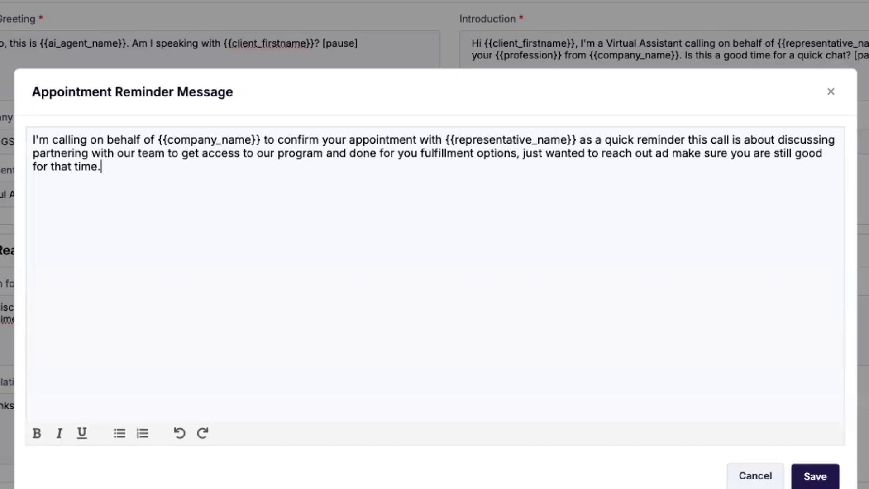
click(797, 481)
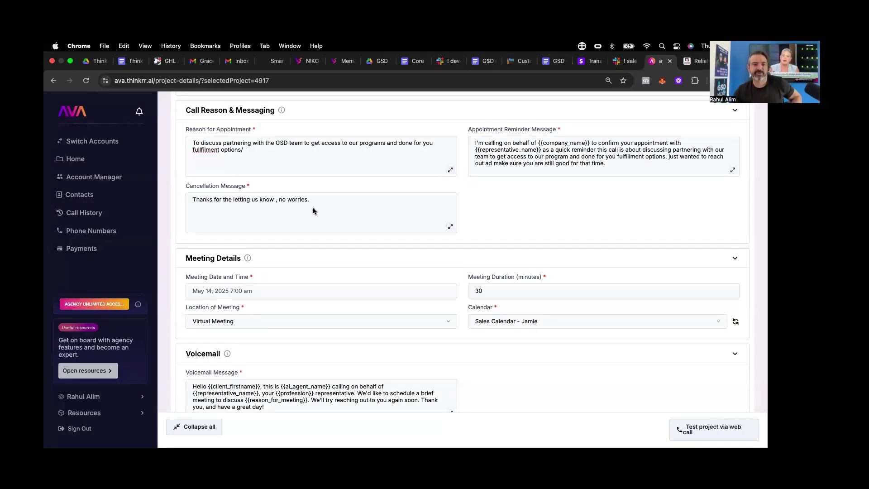
click(326, 209)
click(317, 159)
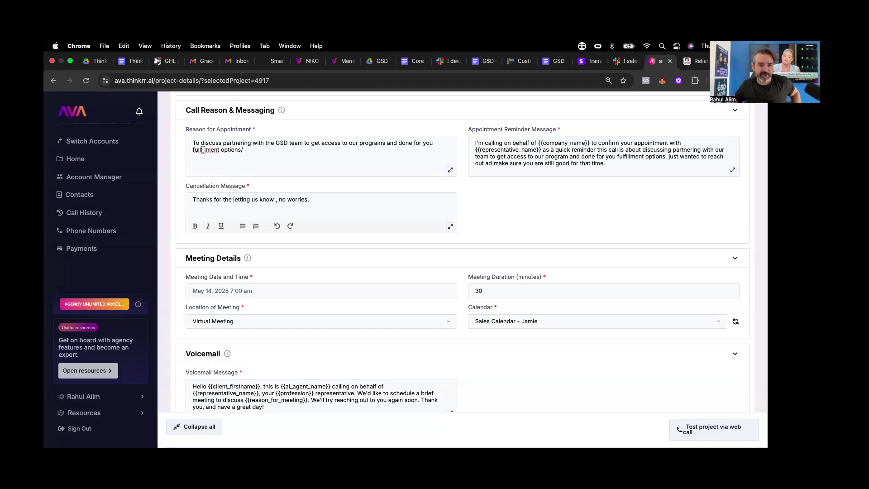
click(316, 194)
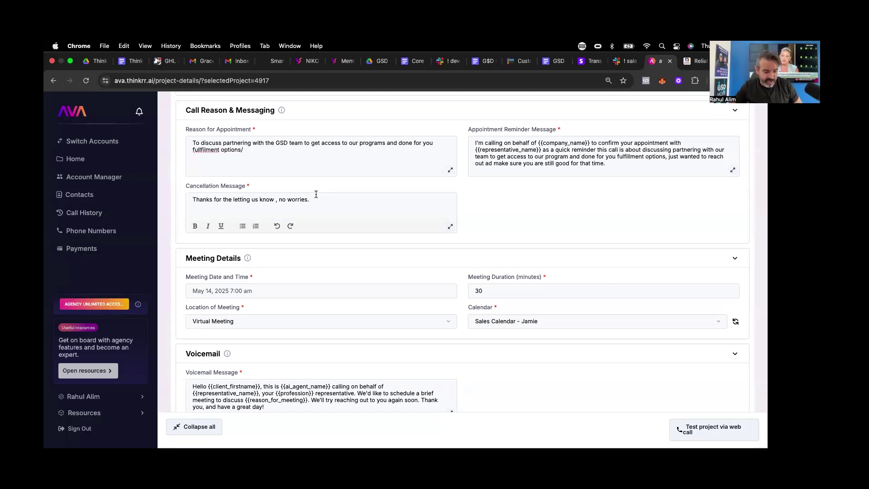
- Replace 'no worries' with the plan-of-attack note and 'If not we can get you rescheduled'
drag(315, 201, 279, 200)
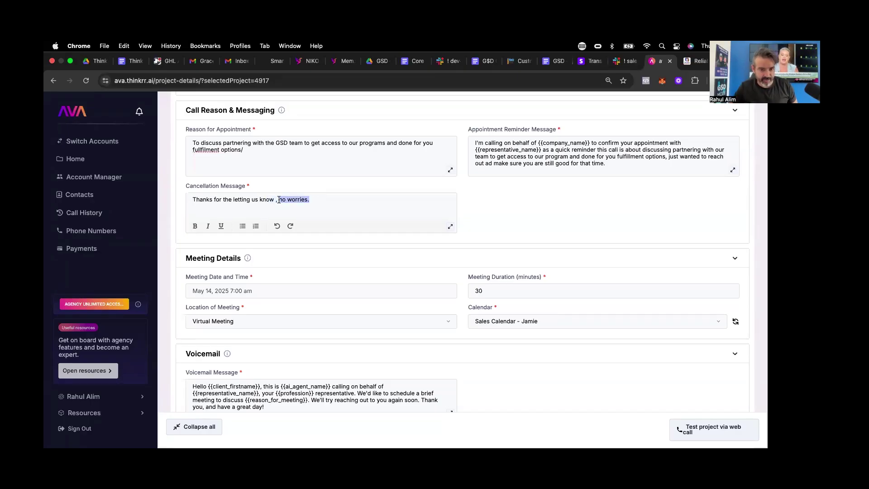
text(are you sure)
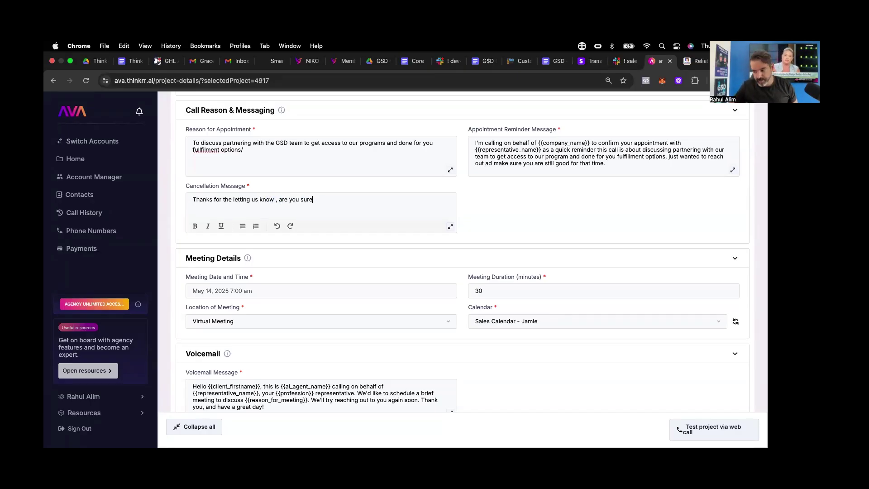
text( you can )
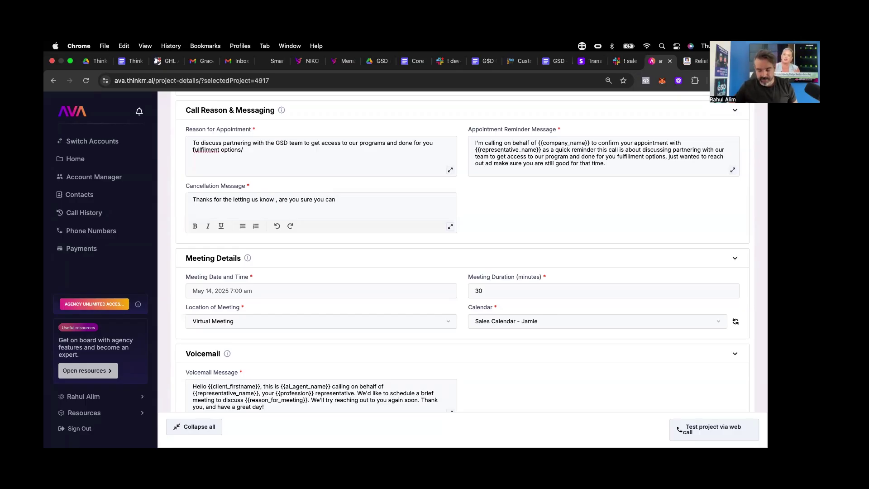
text('t make it)
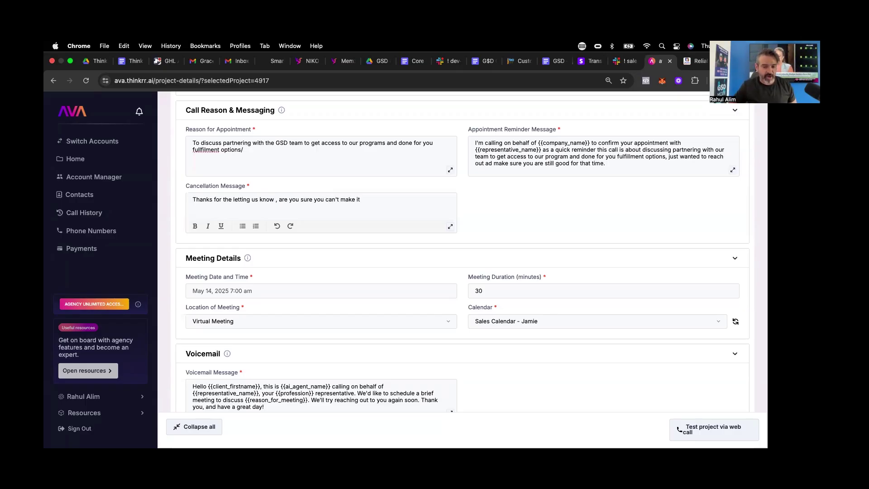
text(? We )
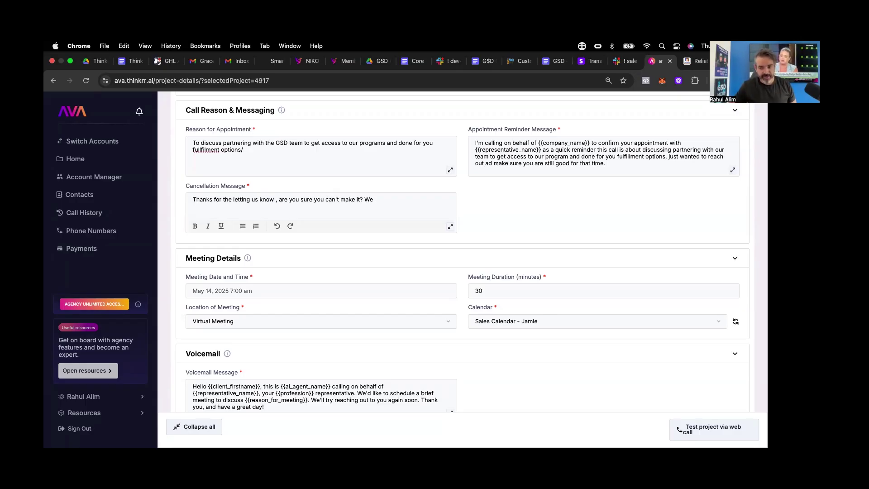
text(already)
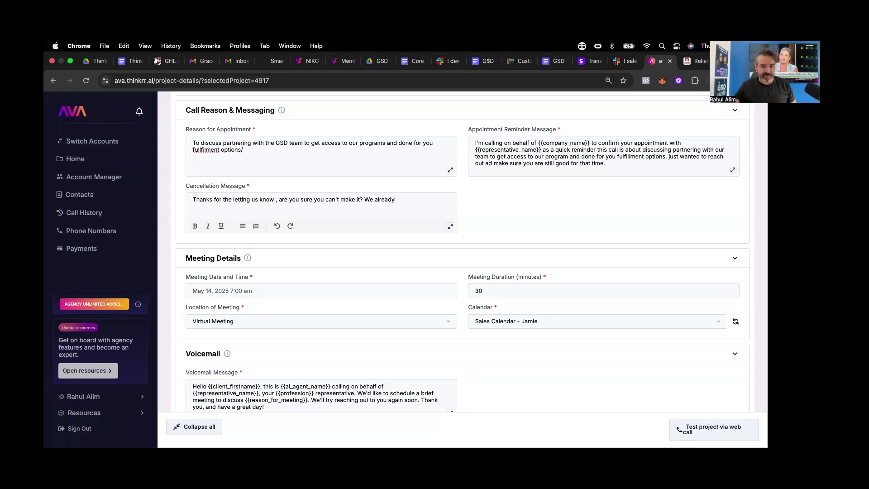
key(BackSpace)
text(O)
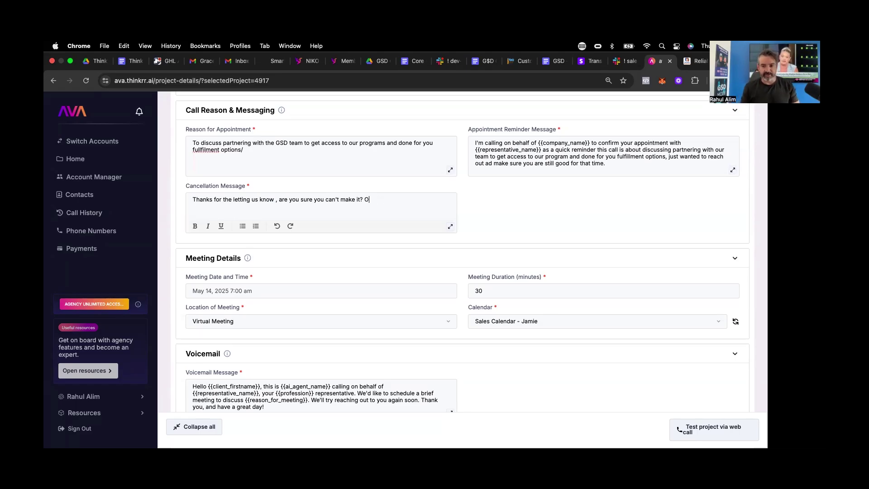
text(ur team already)
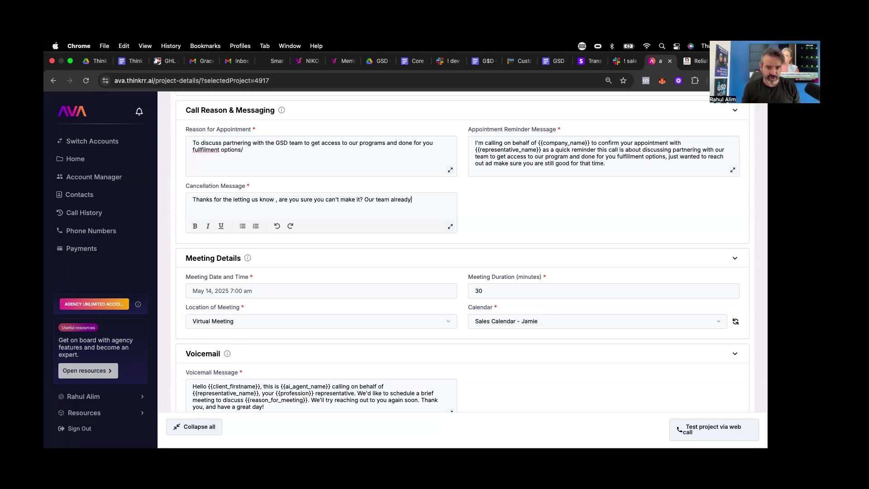
text( started on your )
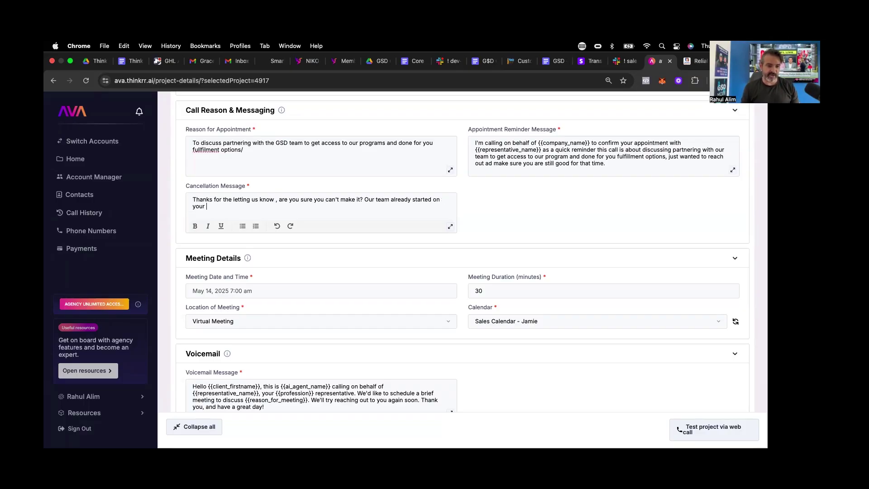
text(pp)
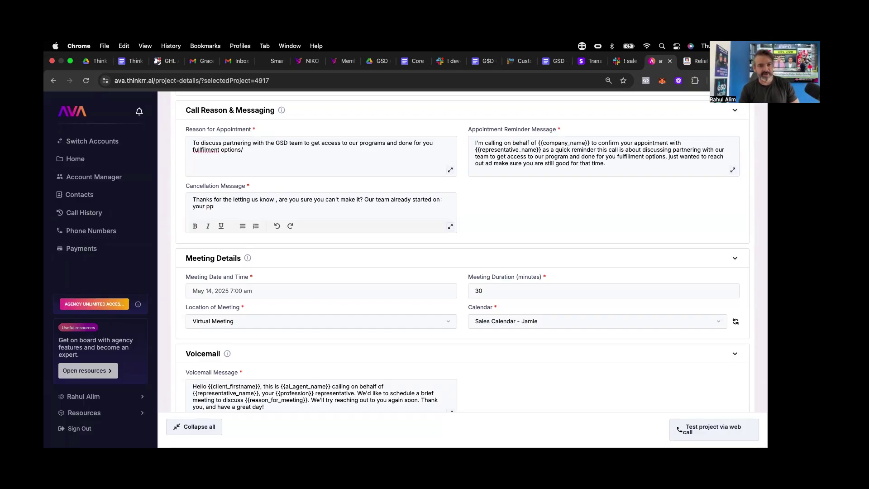
key(BackSpace)
text(lan of attack)
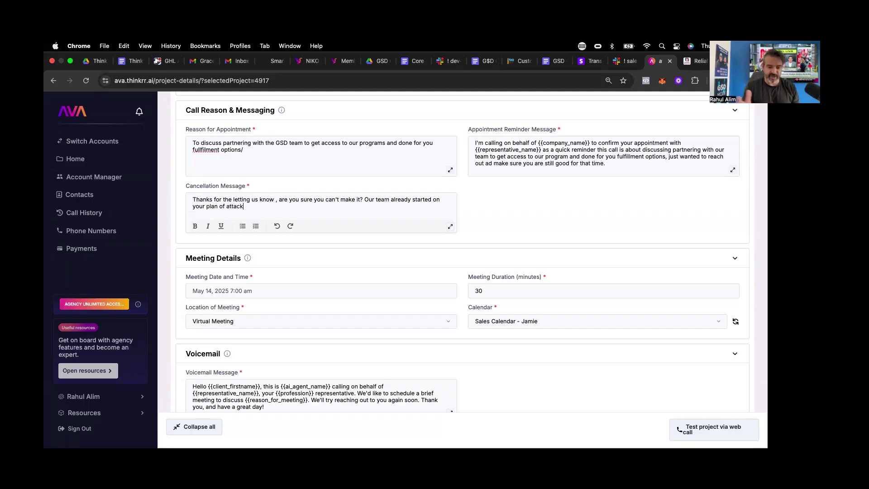
text(. If not )
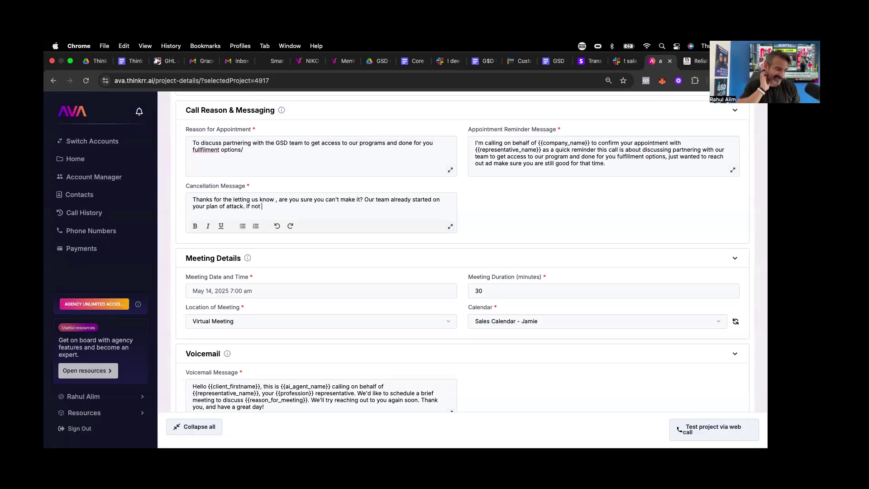
text(we can get)
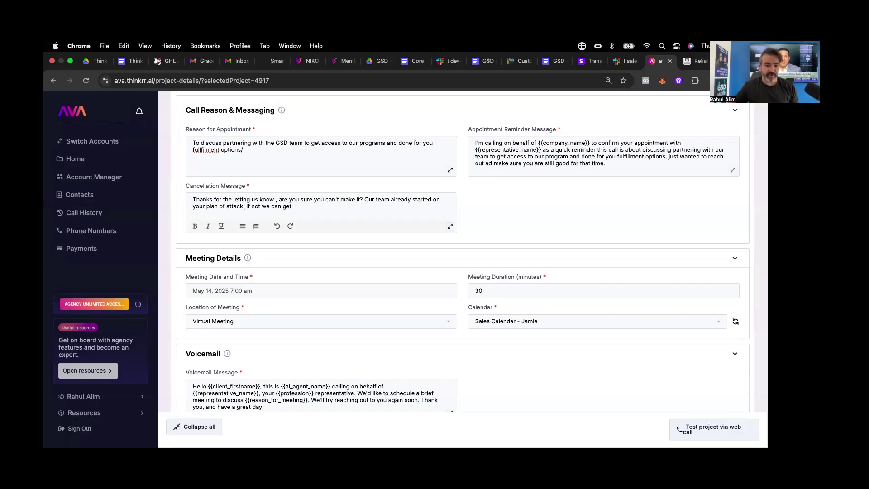
text( you )
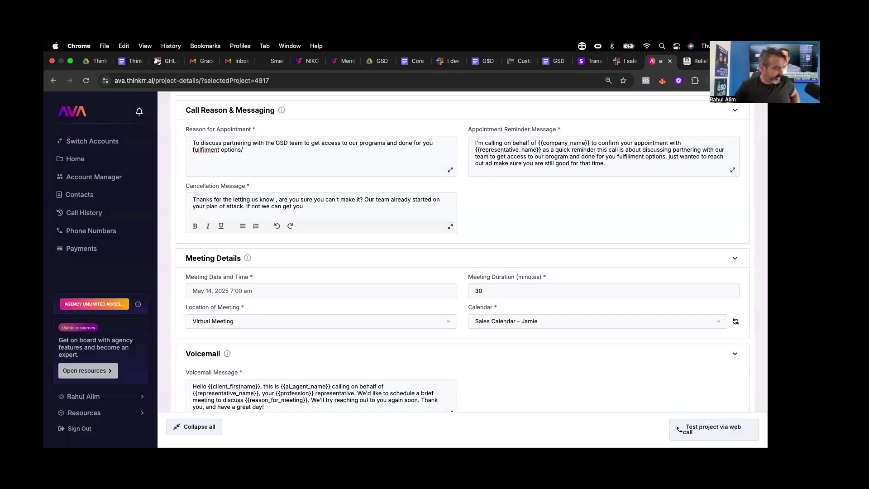
text(rescheduled?)
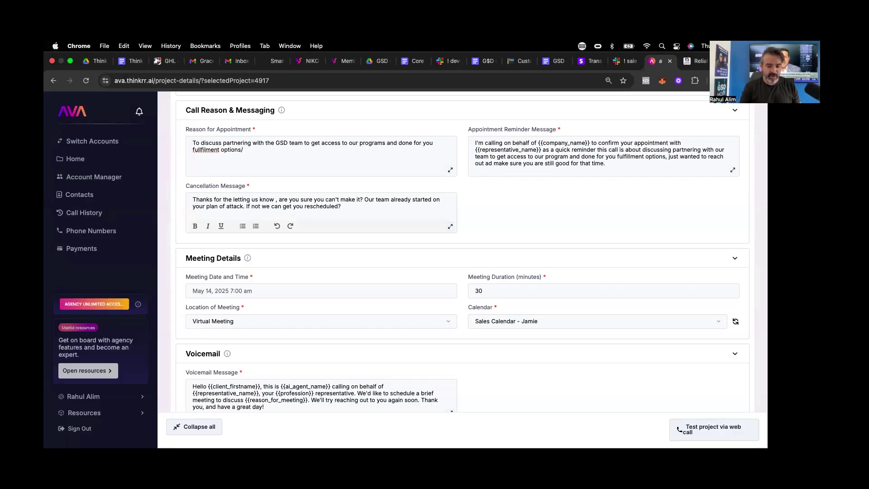
- Open the cancellation message with 'Not an issue at al, we understand thing come up'
click(194, 201)
key(BackSpace)
text(Not an issue at al, we und)
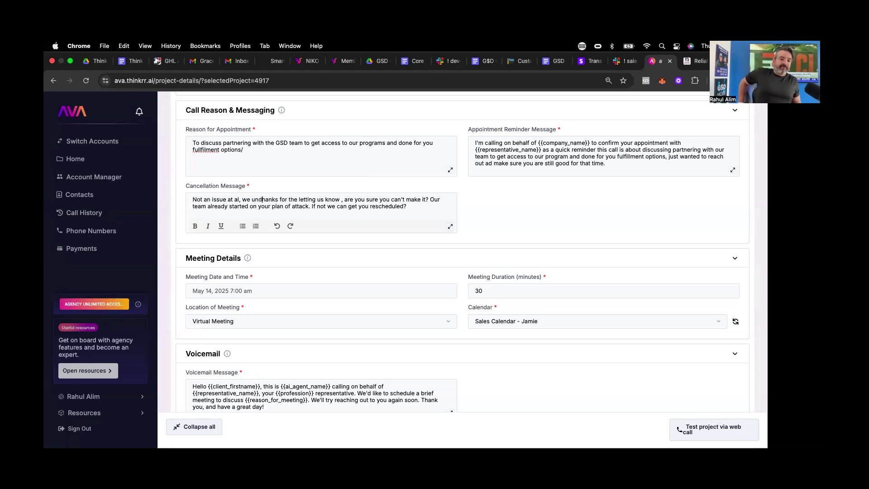
text(erstand thing come up)
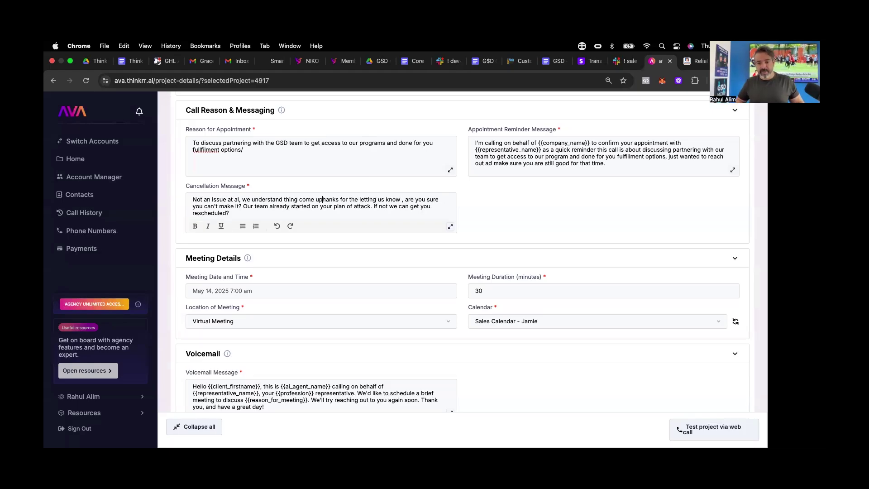
text(, t)
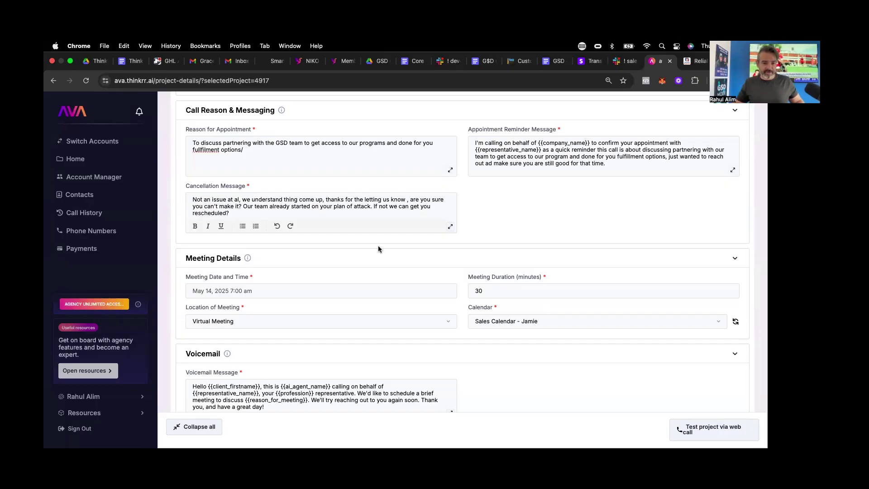
scroll(456, 235, up, 5)
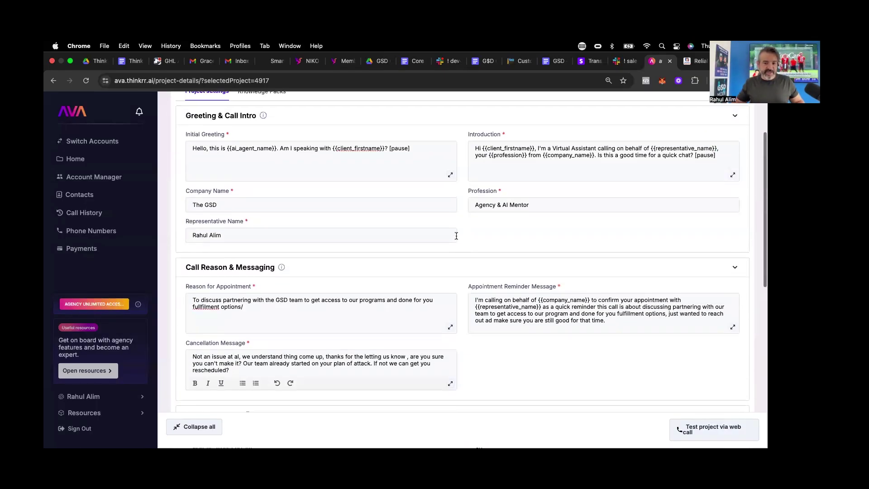
- Delete the stray slash after 'options' in Reason for Appointment
scroll(456, 236, up, 2)
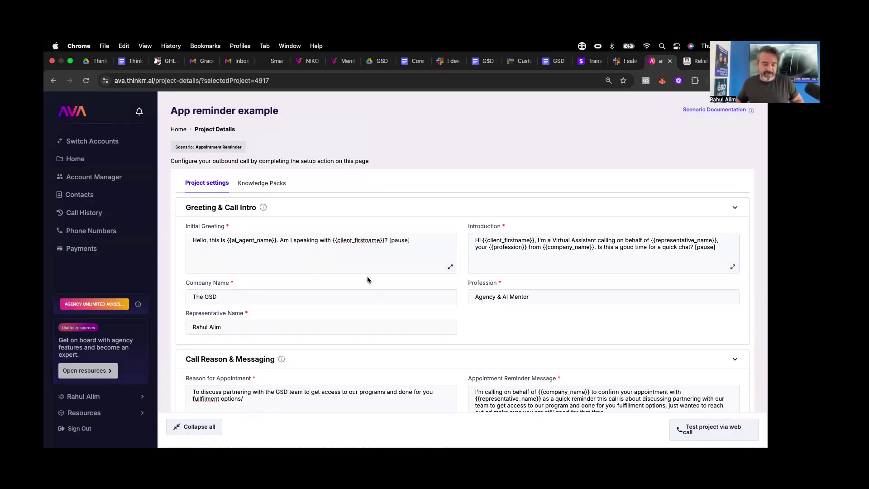
scroll(385, 293, down, 4)
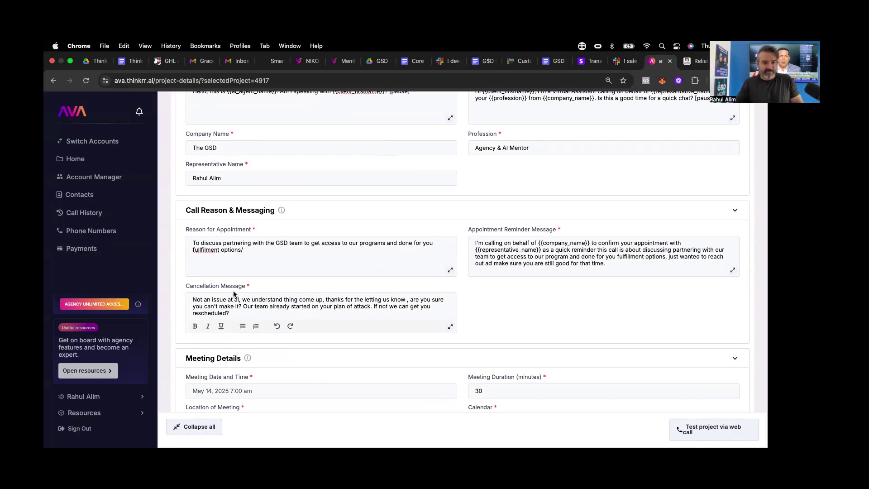
click(247, 247)
key(BackSpace)
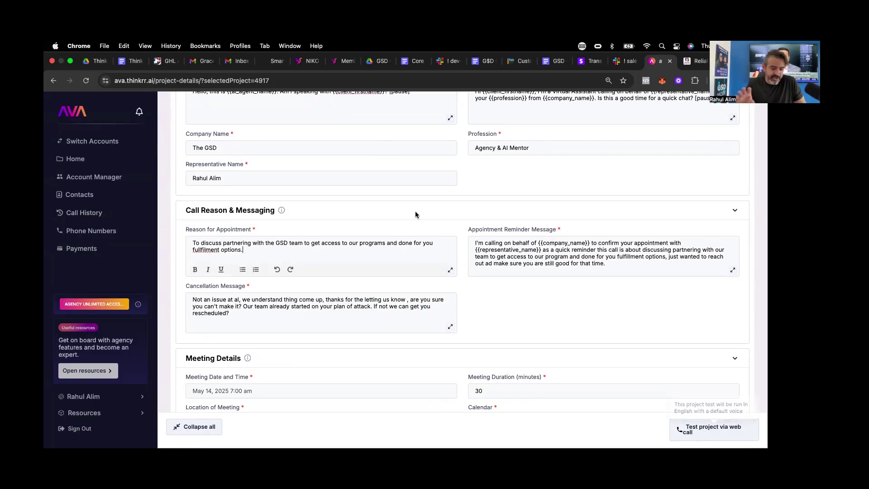
- Correct 'al' to 'all' and 'thing' to 'things' in the Cancellation Message
scroll(407, 210, down, 2)
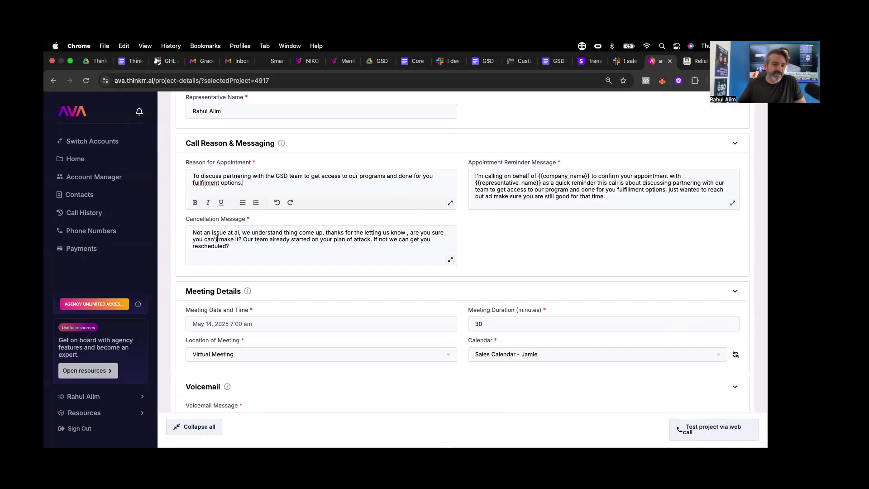
click(239, 233)
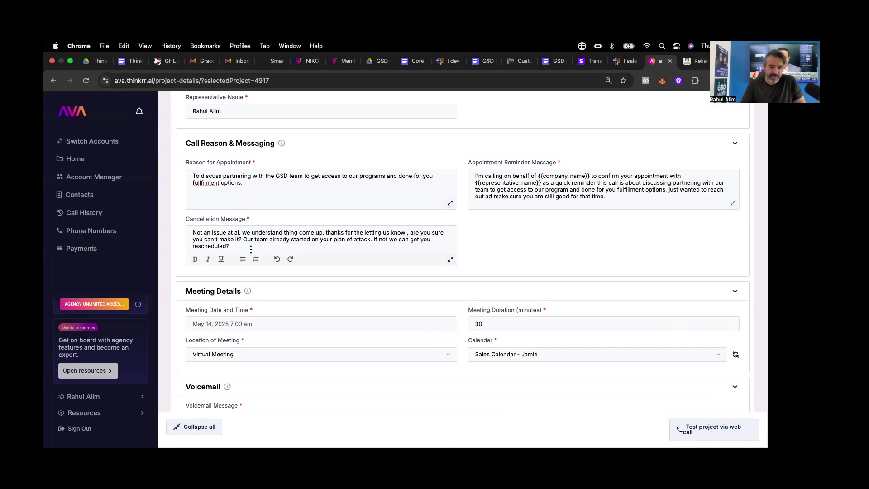
text(ll)
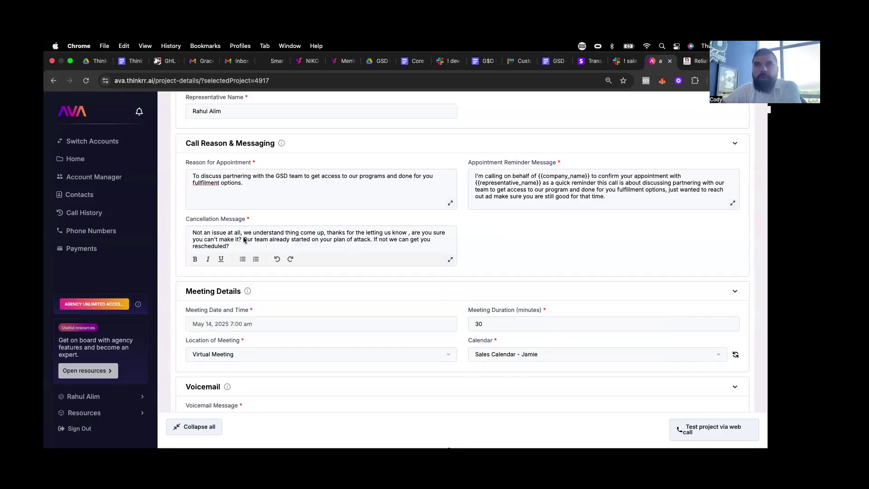
click(300, 234)
text(s)
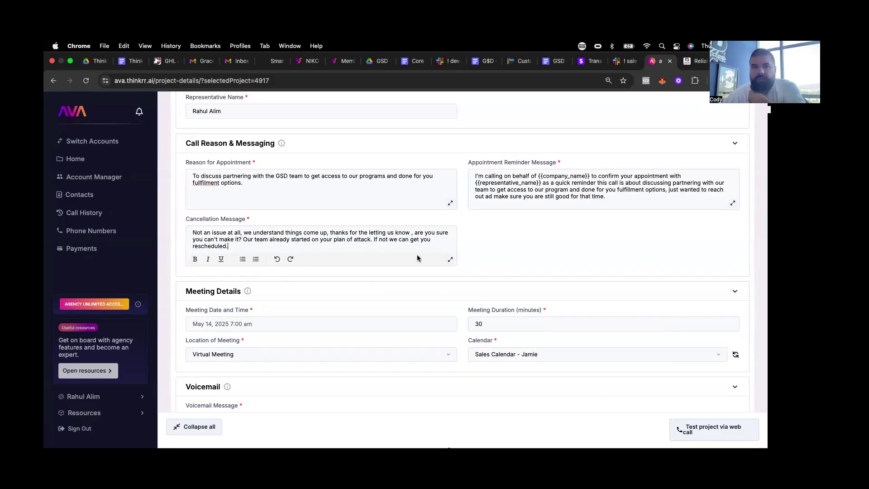
scroll(408, 314, down, 4)
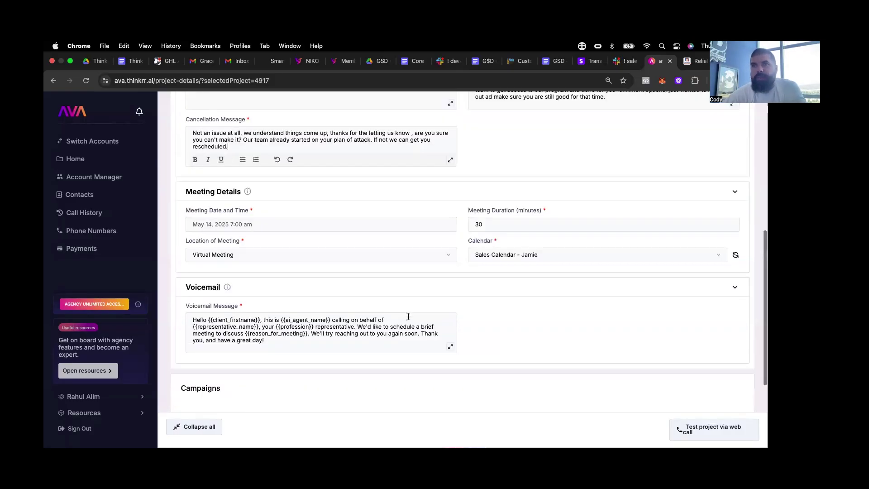
scroll(407, 315, up, 4)
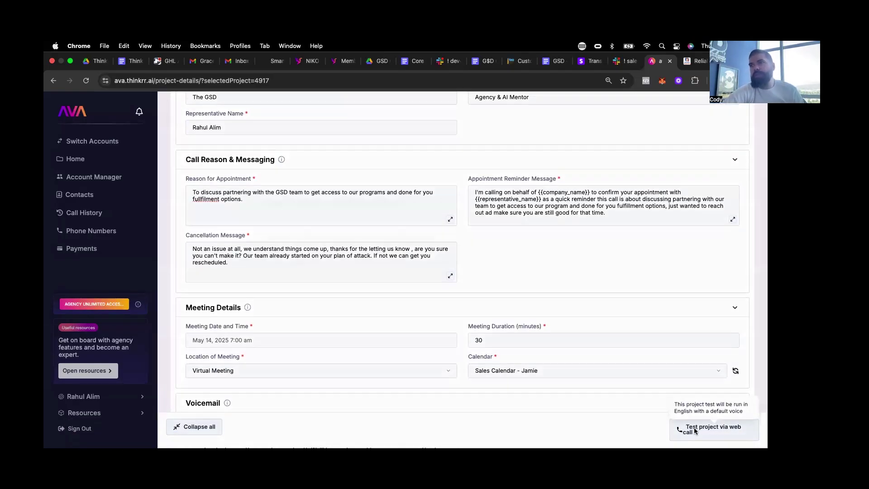
click(706, 428)
click(525, 325)
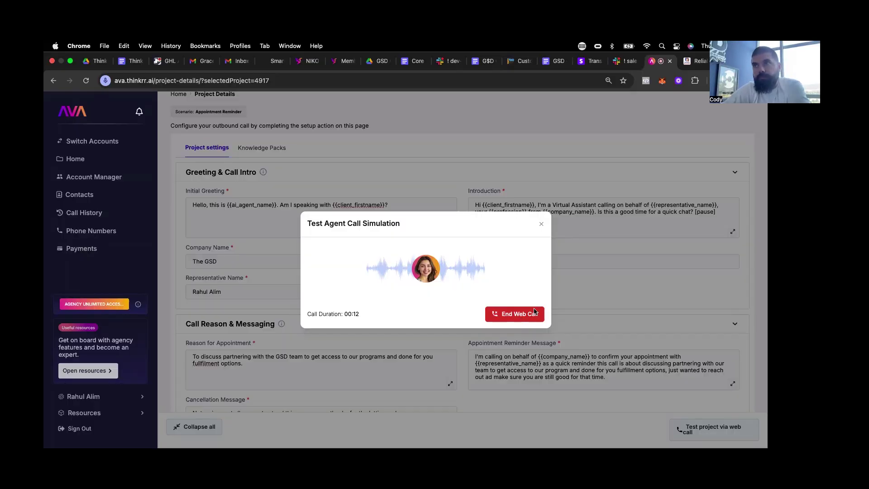
scroll(635, 270, down, 1)
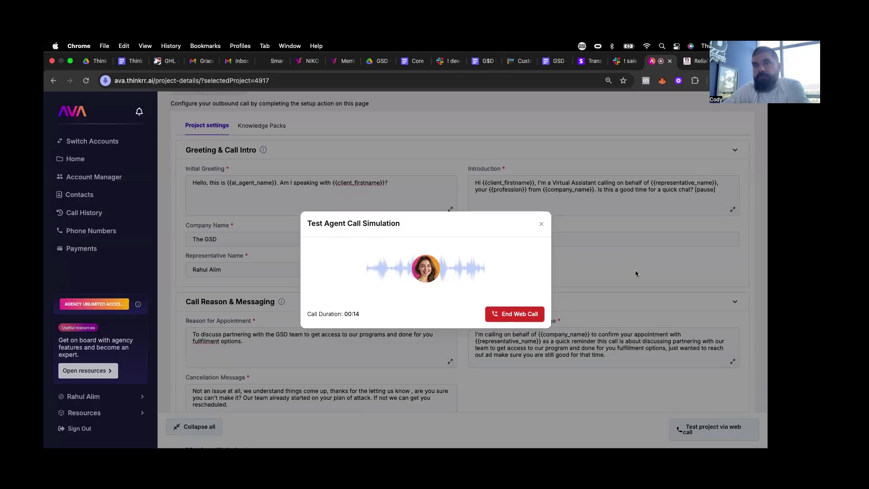
scroll(635, 269, down, 1)
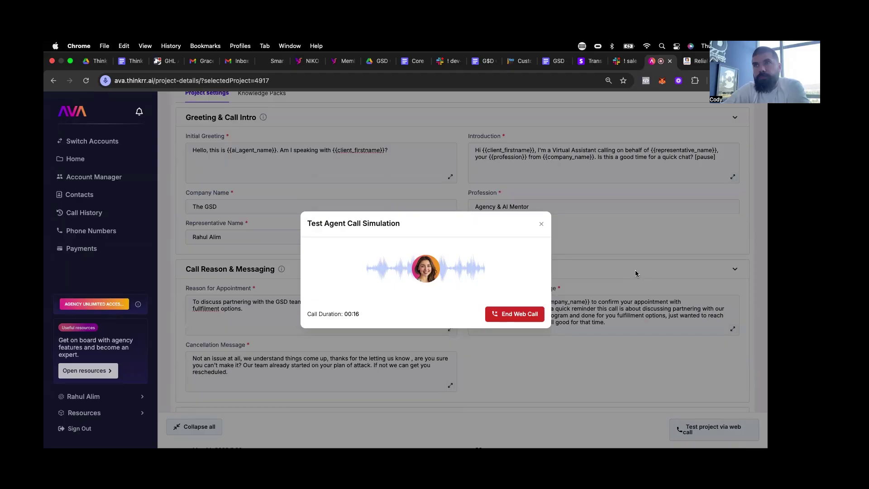
scroll(635, 273, down, 2)
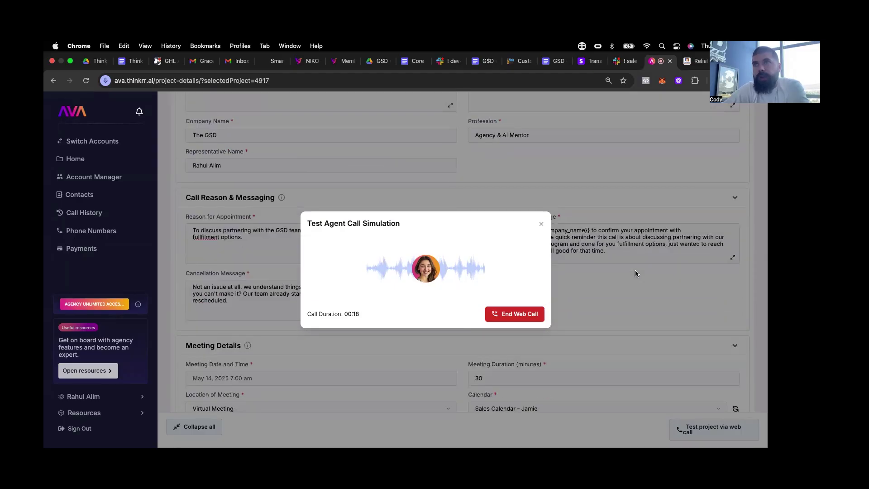
scroll(635, 273, down, 2)
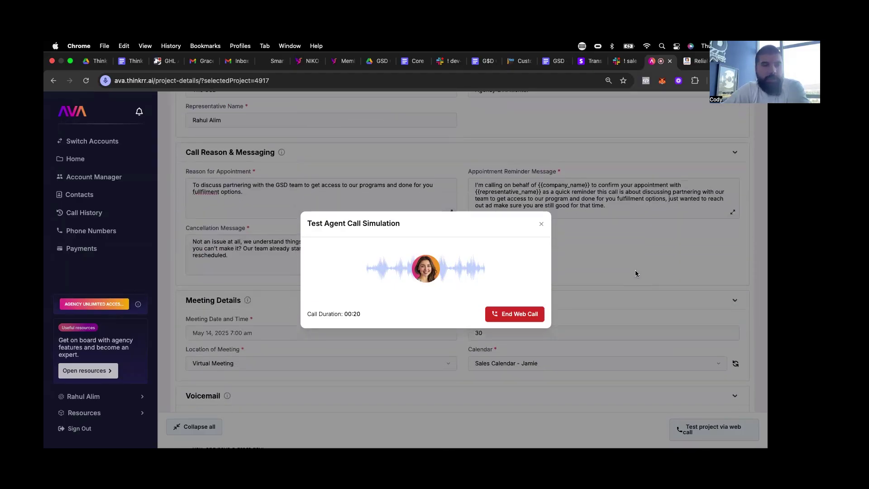
scroll(650, 252, up, 5)
scroll(650, 253, down, 5)
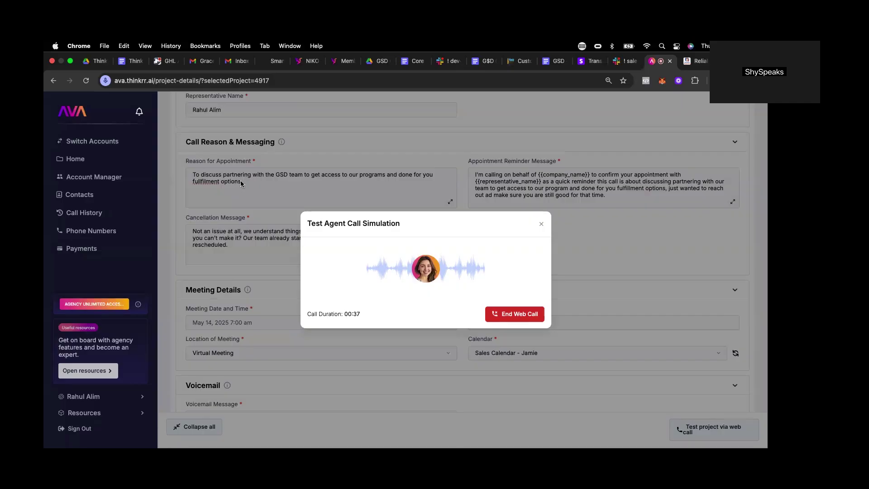
scroll(278, 186, down, 2)
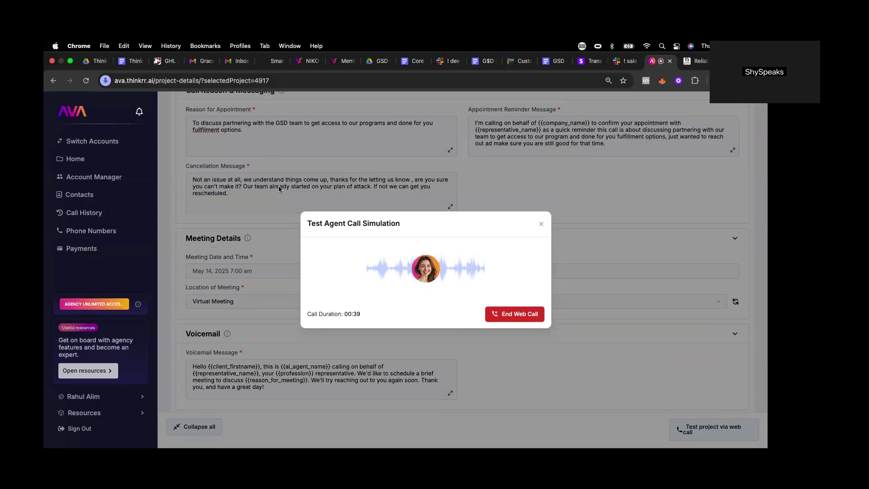
scroll(278, 189, down, 4)
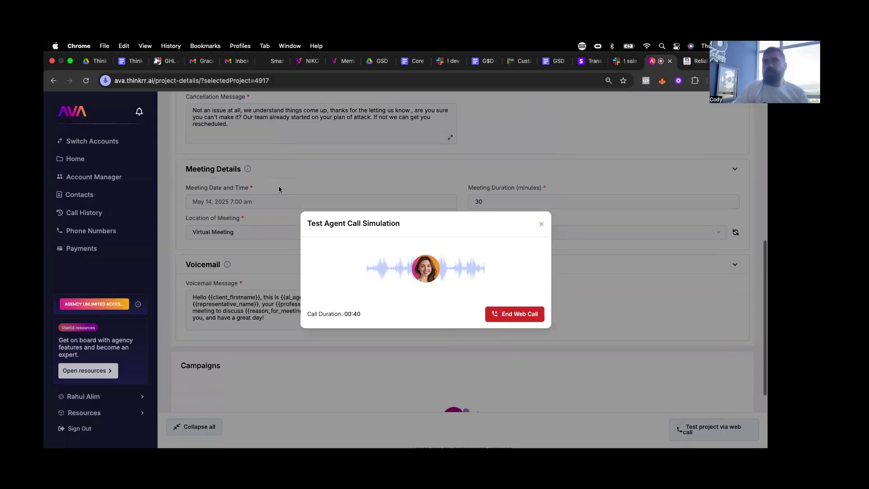
scroll(279, 190, up, 4)
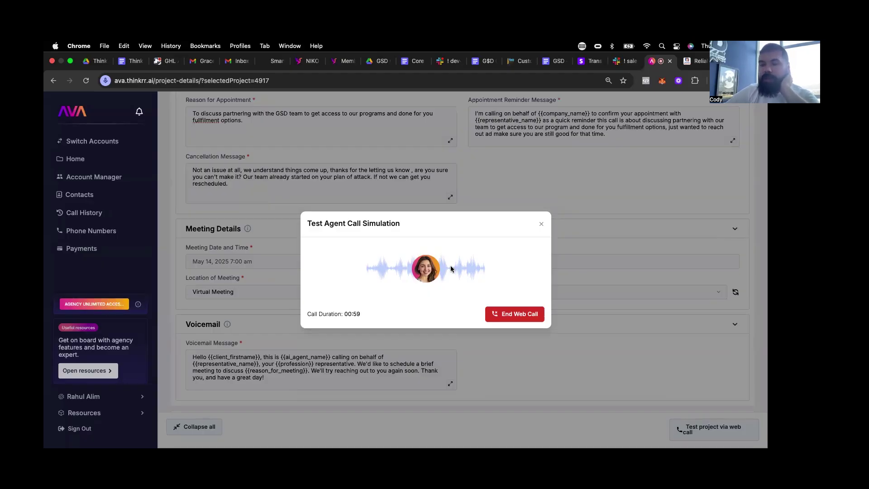
scroll(607, 231, up, 3)
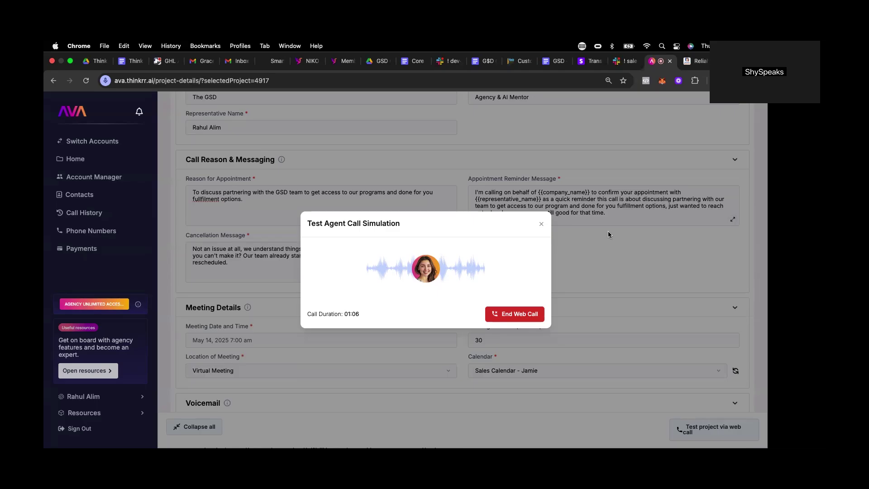
scroll(608, 233, down, 5)
scroll(608, 234, up, 5)
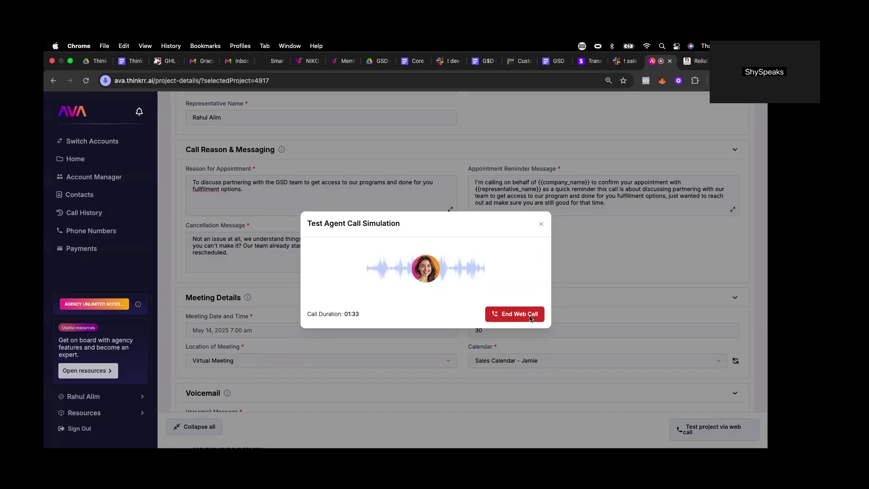
click(530, 317)
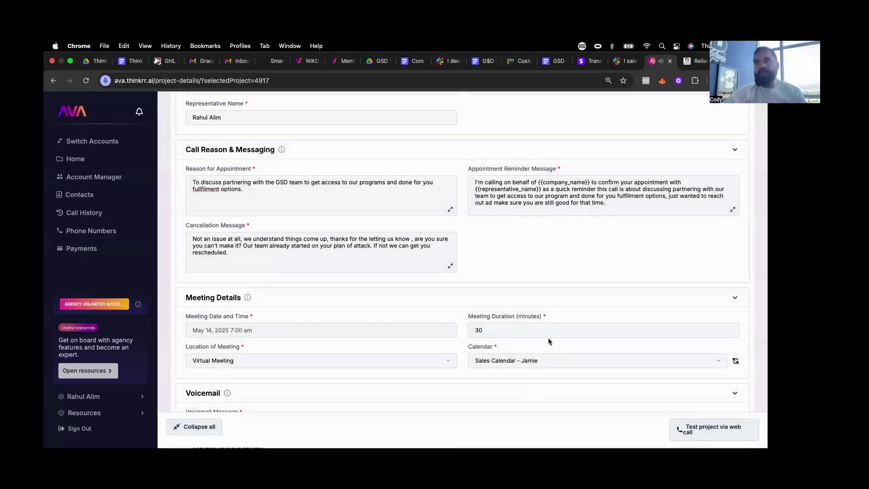
scroll(526, 359, up, 5)
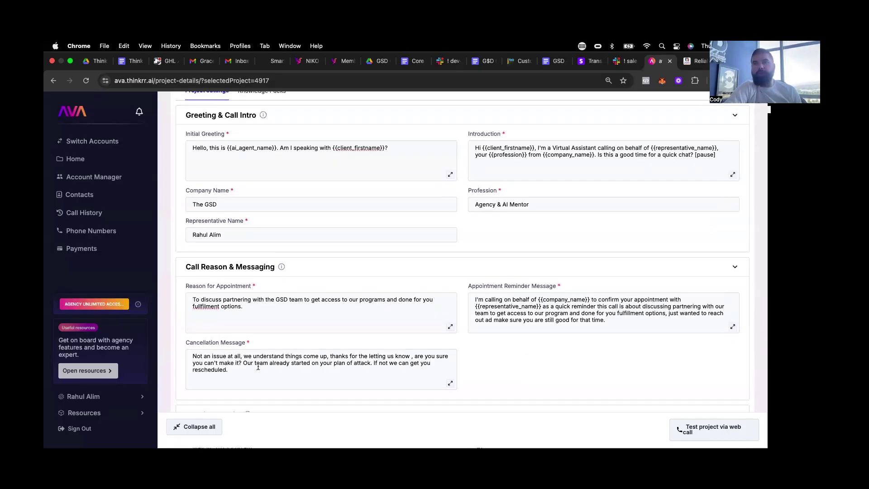
click(450, 384)
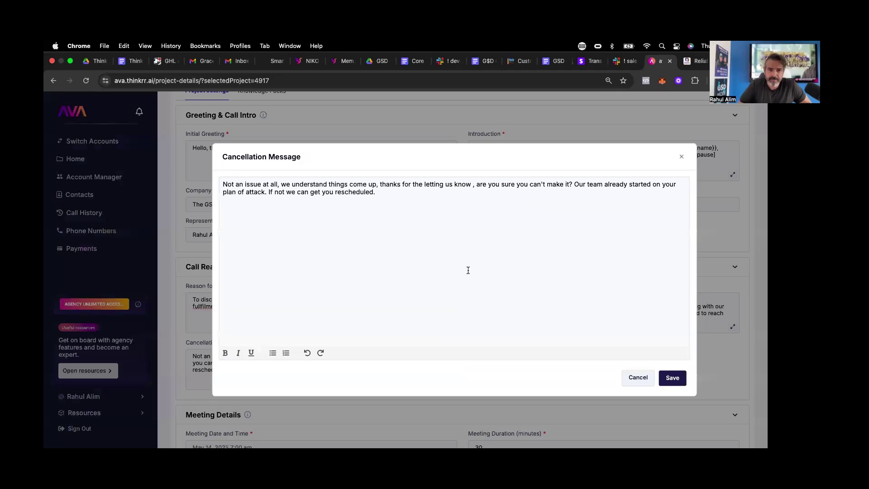
click(682, 156)
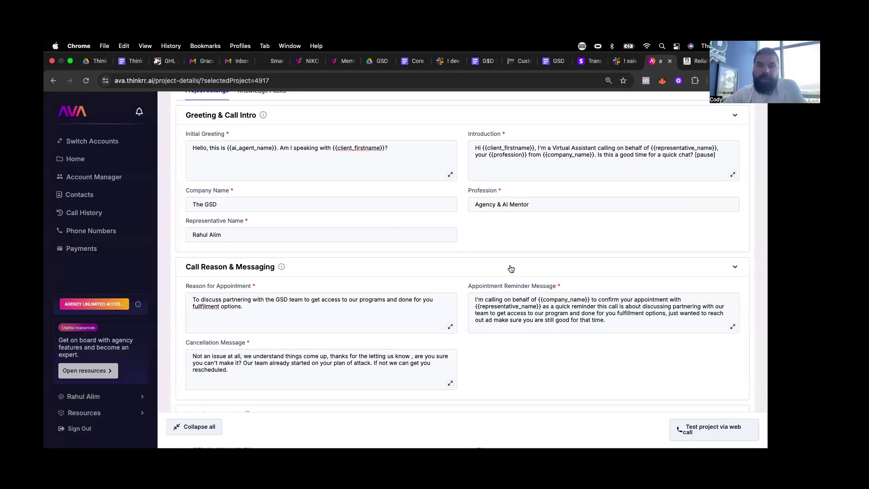
scroll(512, 269, up, 2)
scroll(510, 267, down, 4)
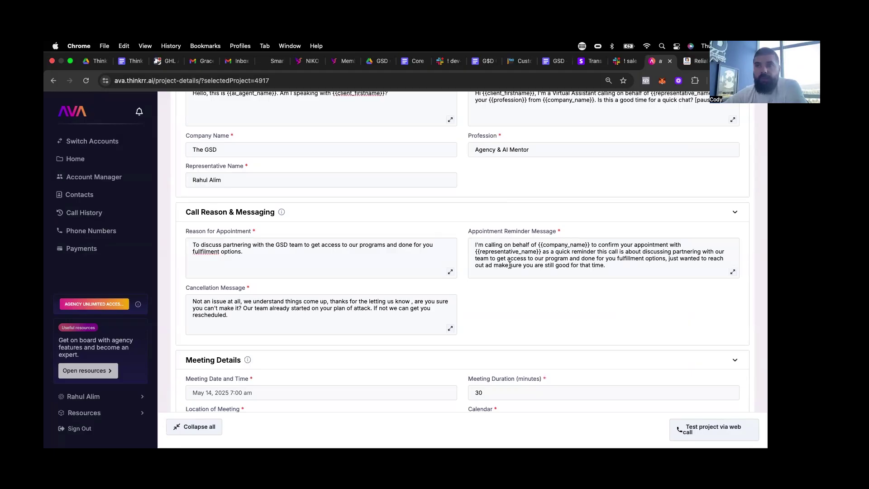
scroll(510, 265, down, 2)
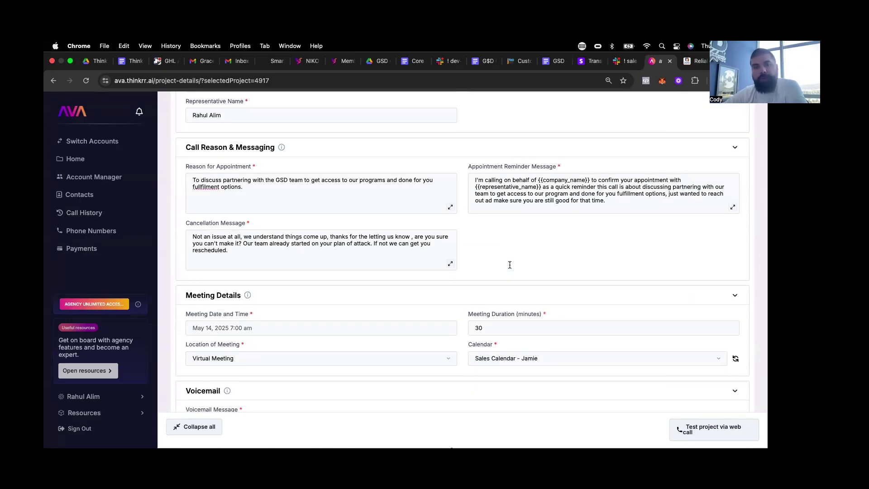
scroll(510, 265, up, 3)
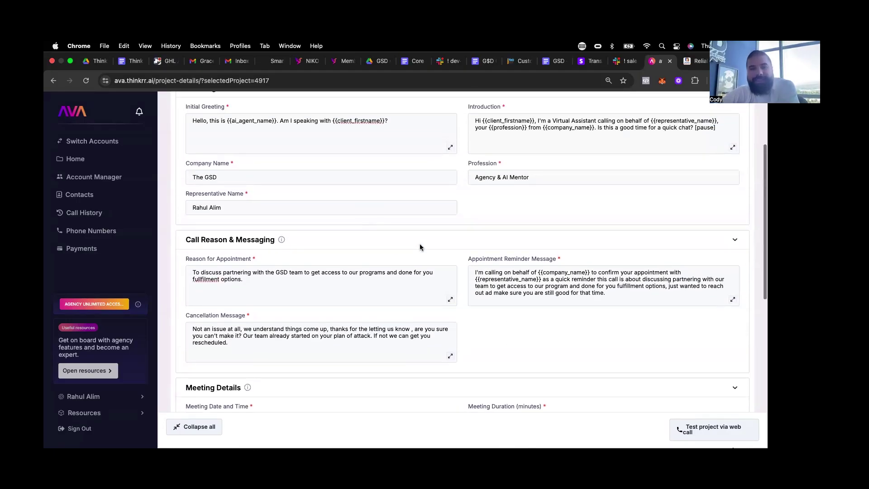
scroll(448, 294, up, 2)
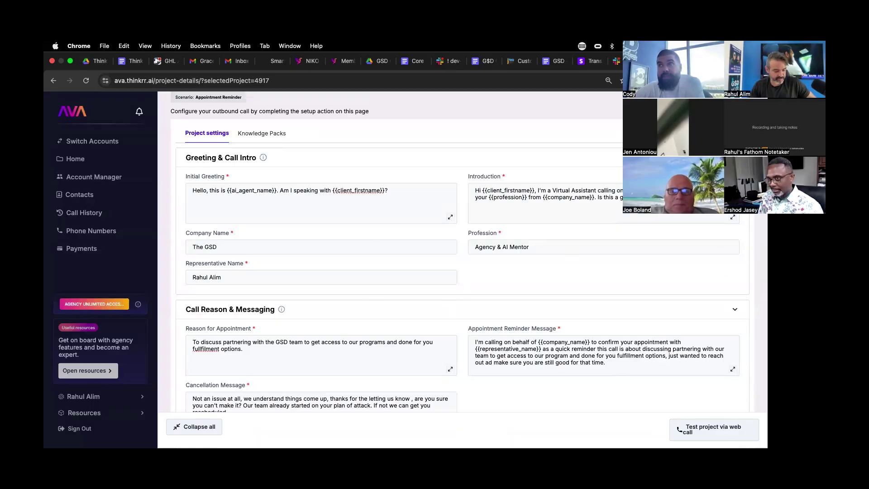
key(ctrl+Tab)
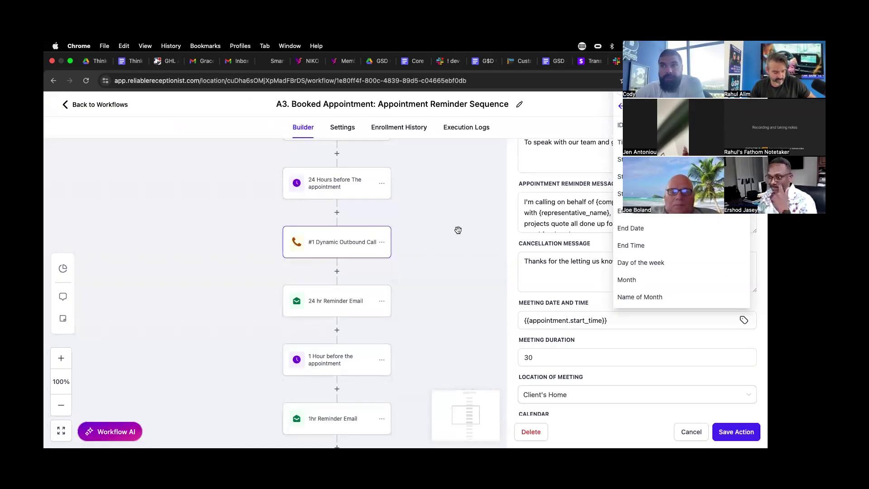
click(545, 251)
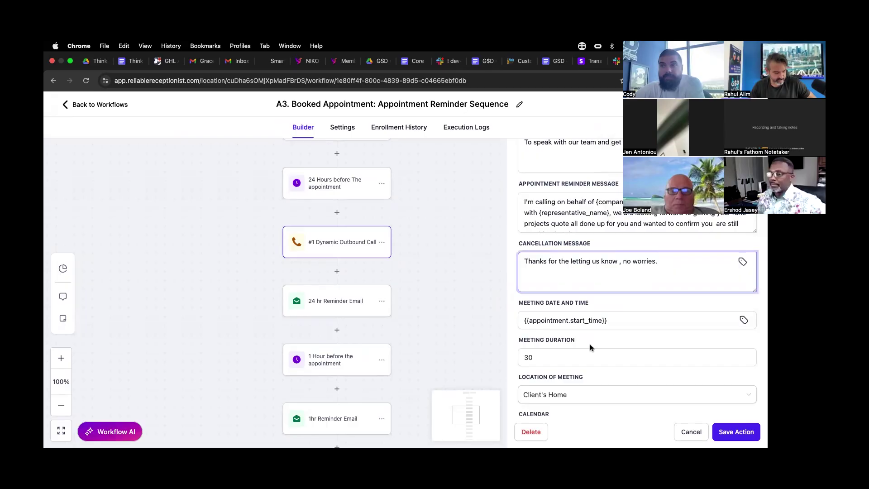
scroll(343, 211, up, 3)
scroll(342, 211, up, 5)
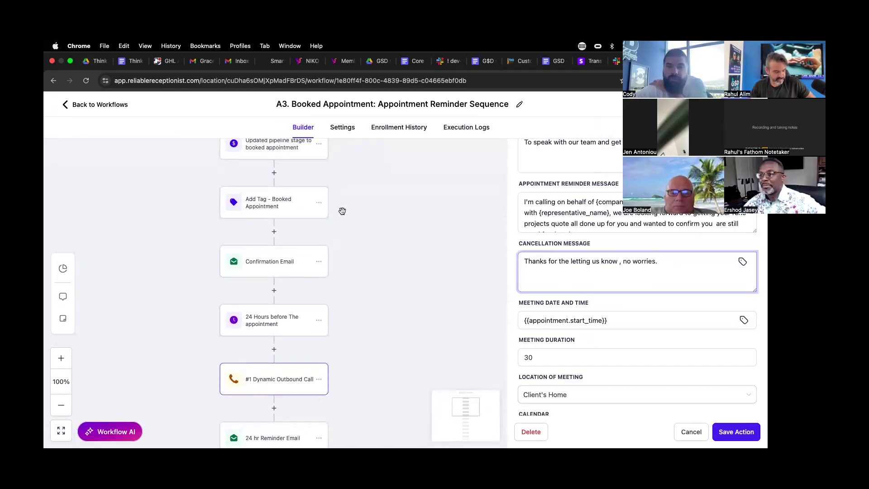
scroll(342, 211, down, 3)
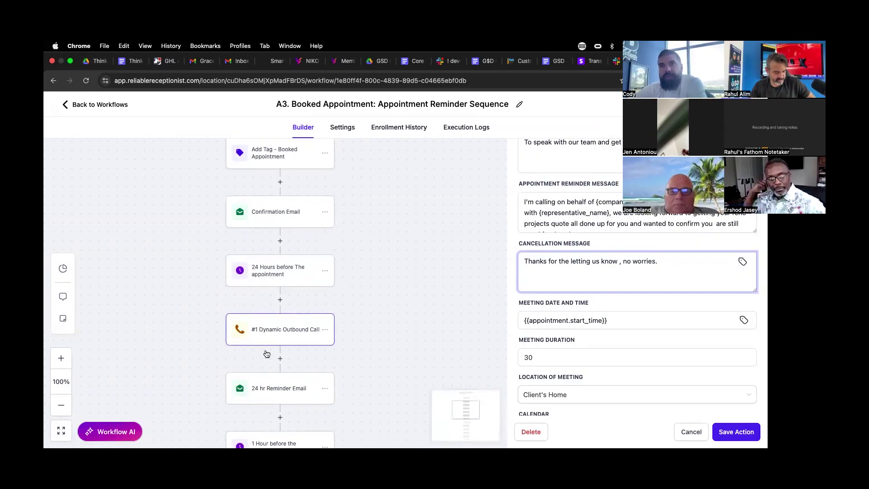
scroll(648, 308, up, 10)
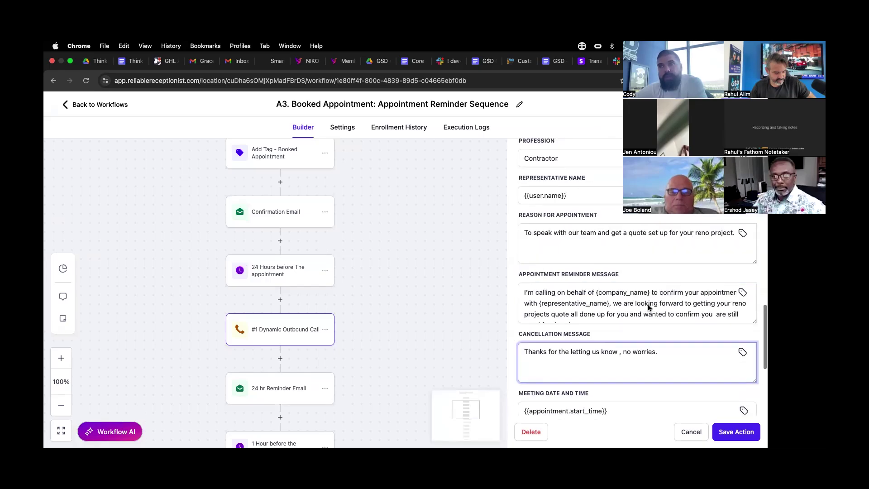
scroll(648, 308, up, 10)
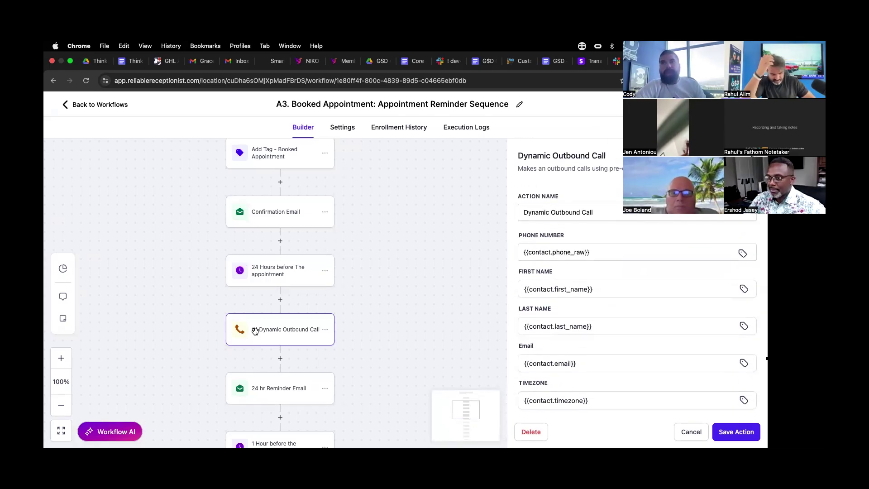
key(ctrl+Tab)
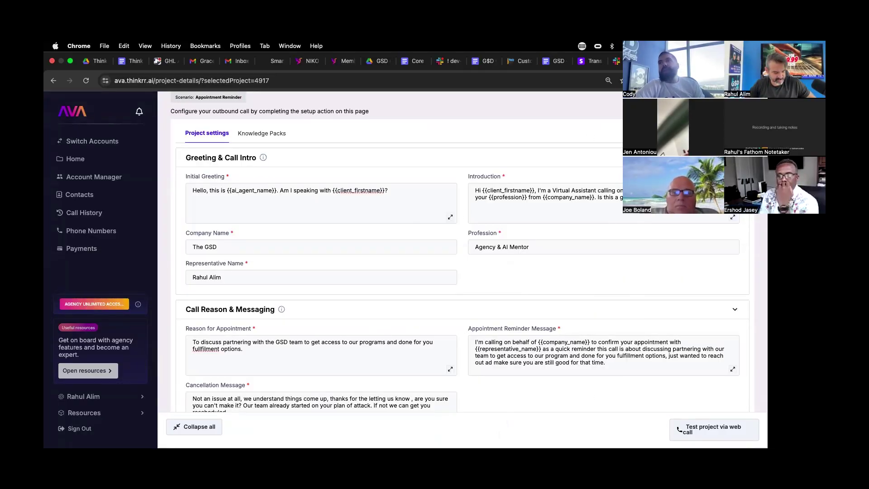
key(ctrl+shift+Tab)
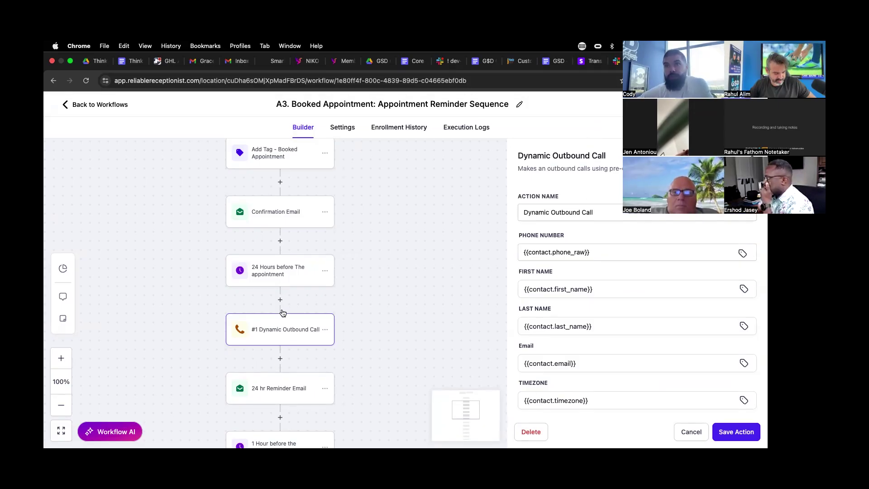
- Insert an AVA Voice AI Dynamic Outbound Call action after the 24-hour wait
click(279, 329)
scroll(610, 307, down, 15)
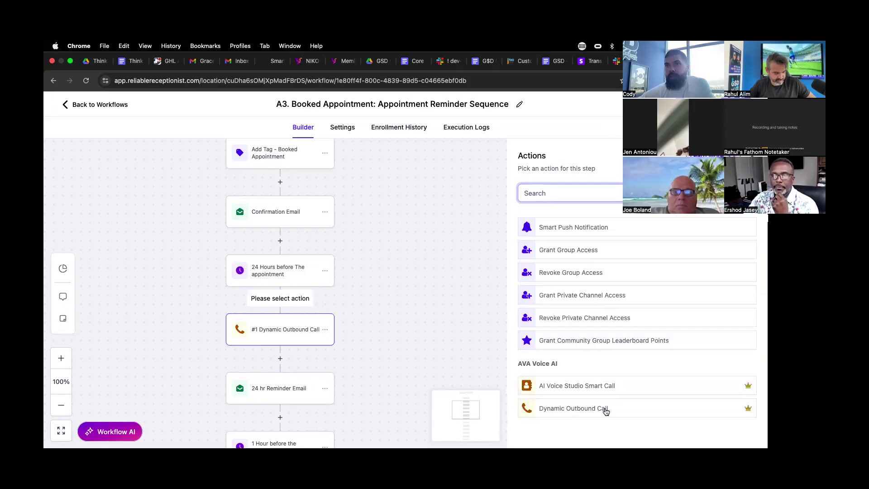
click(605, 411)
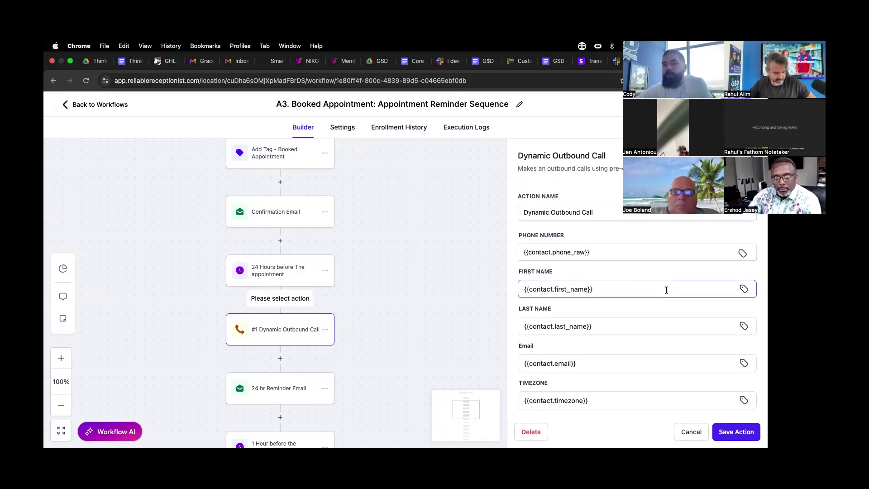
- Review the new step's Phone Number, contact field and AI Assistant Name settings
scroll(667, 290, down, 2)
click(666, 205)
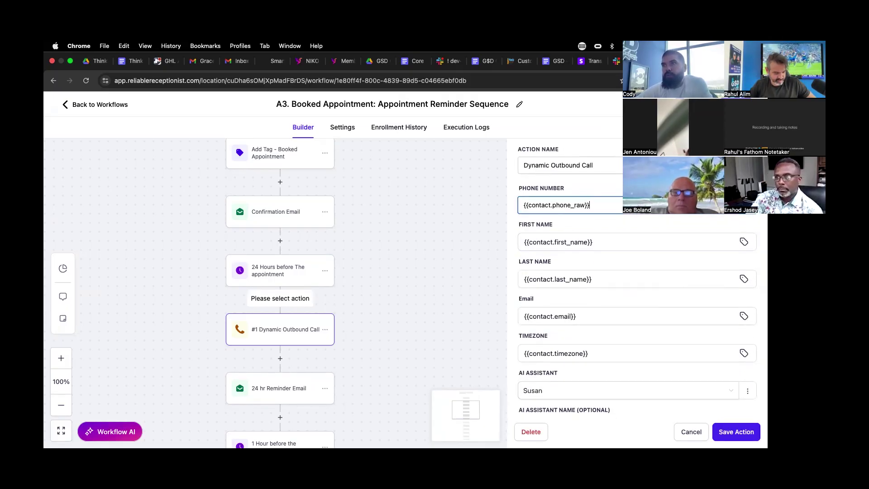
click(744, 204)
click(686, 247)
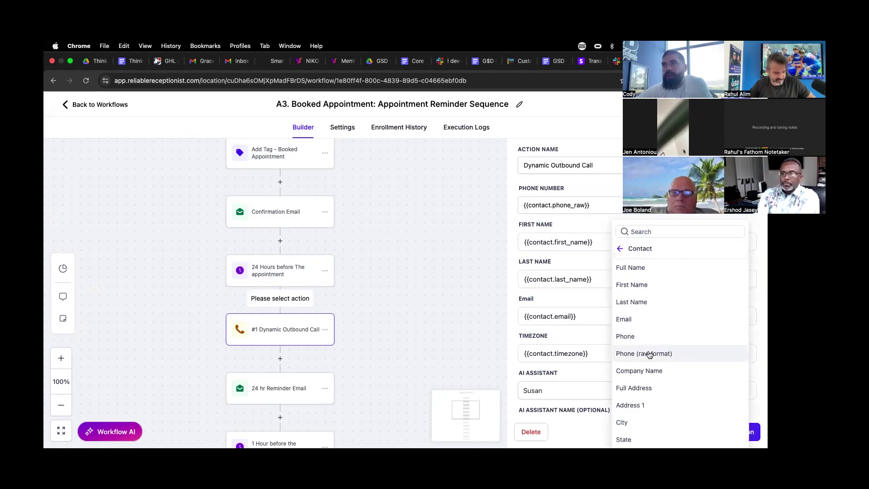
click(548, 280)
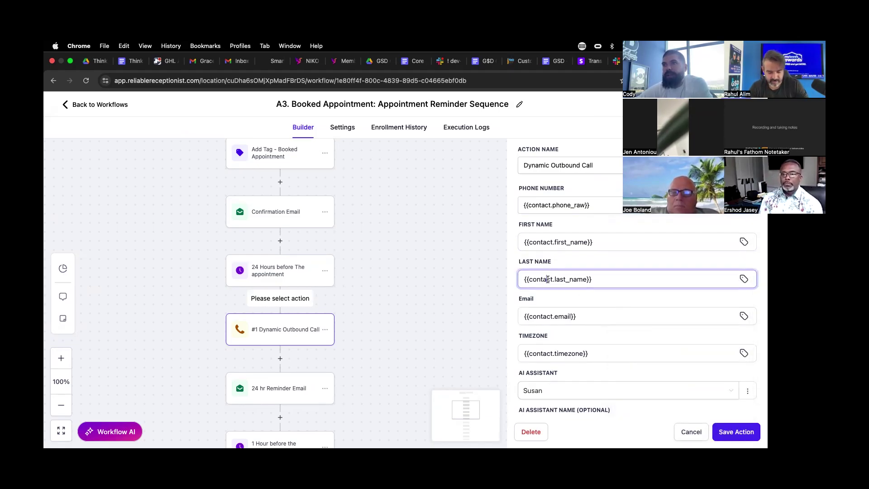
click(549, 317)
click(549, 354)
scroll(548, 354, down, 5)
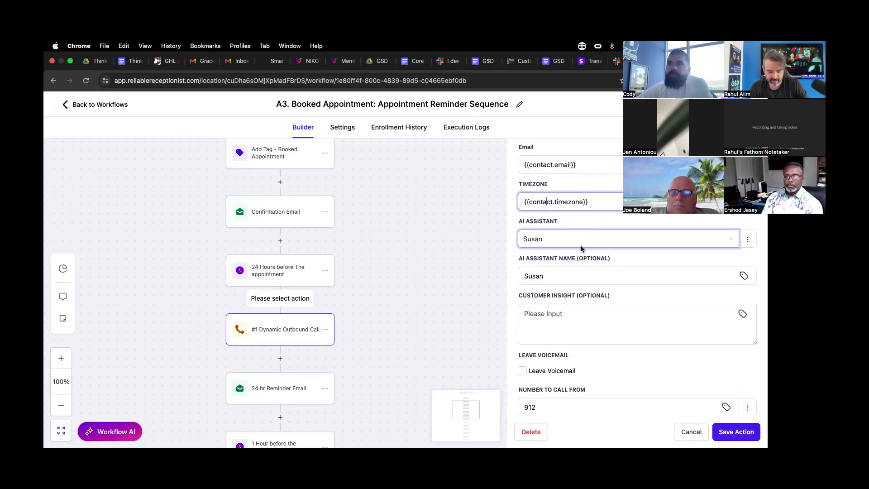
click(547, 279)
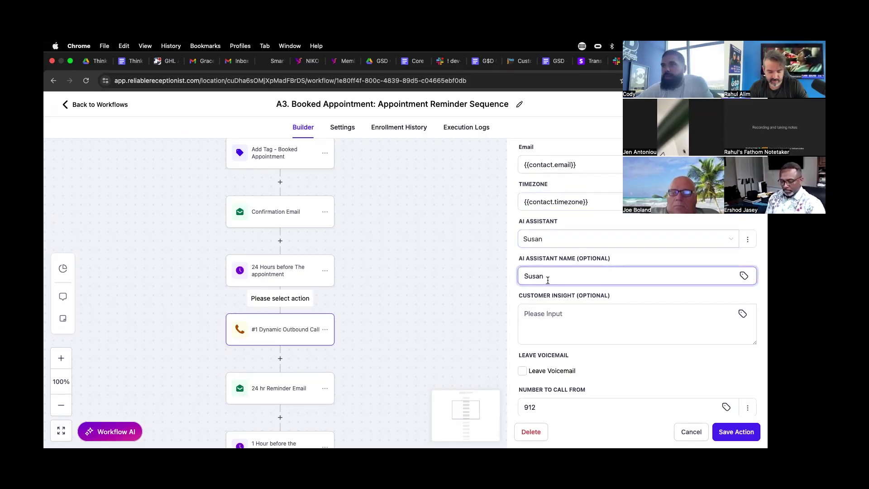
scroll(660, 254, down, 5)
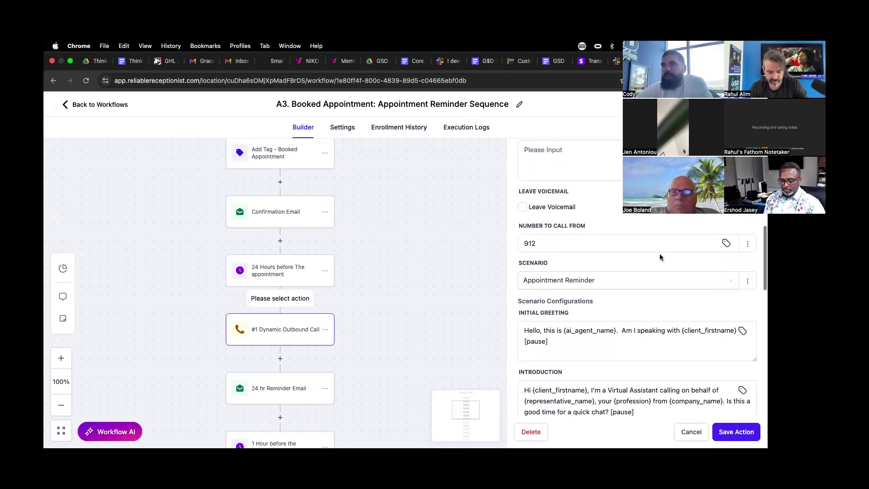
- Set Number to Call From to Standard with a chosen number, keeping the Appointment Reminder scenario
click(748, 245)
click(715, 258)
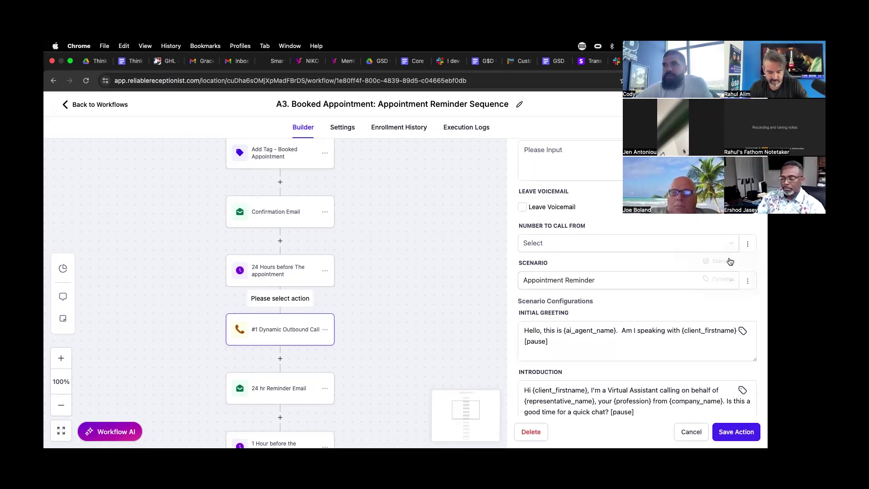
click(604, 245)
click(539, 264)
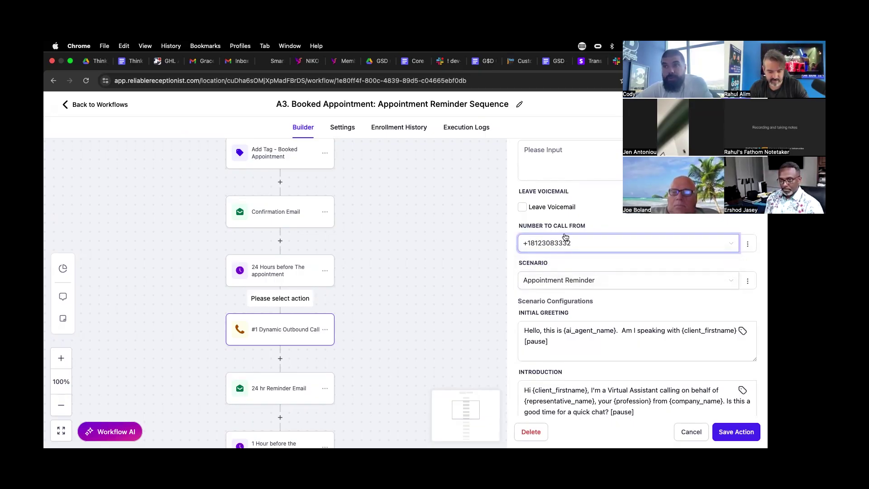
click(747, 244)
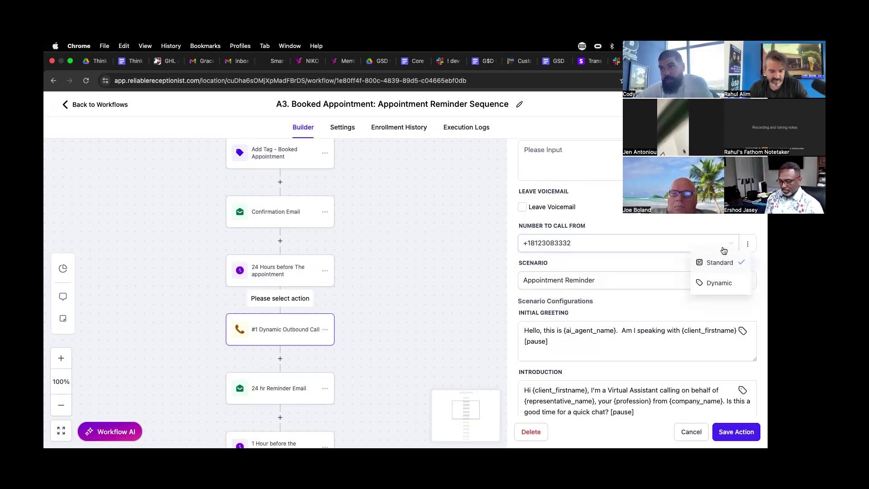
click(608, 242)
click(560, 244)
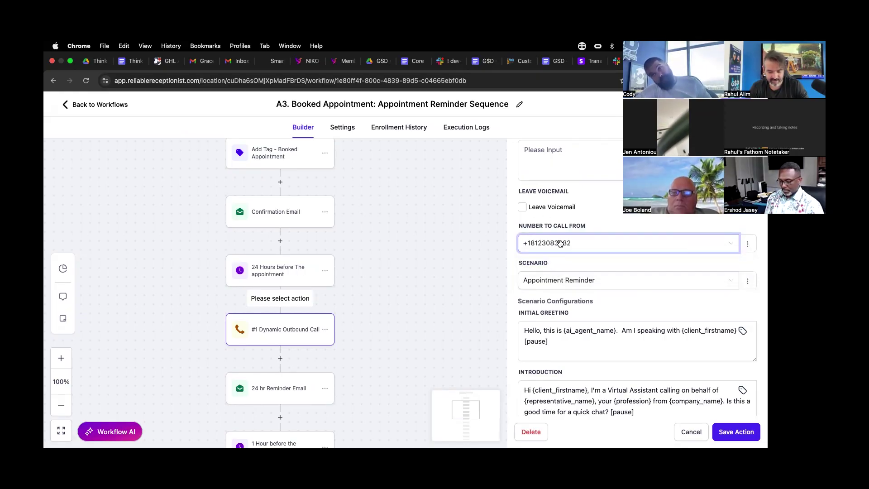
scroll(561, 244, down, 3)
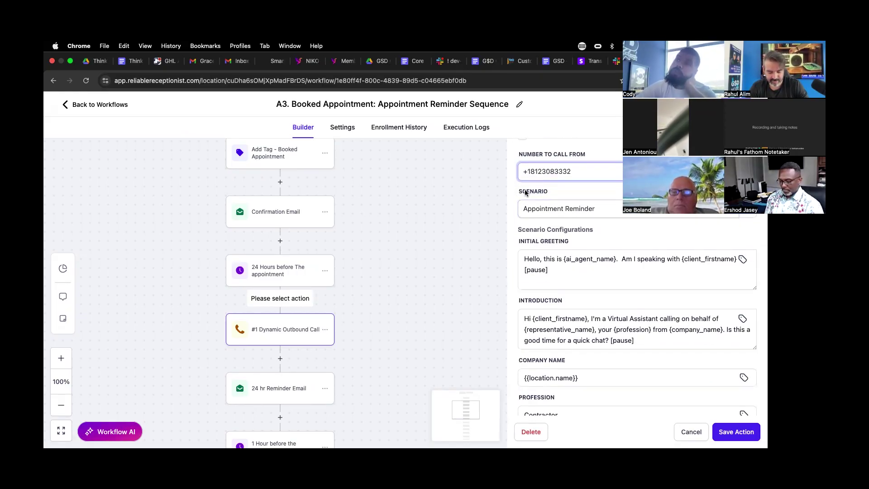
click(554, 213)
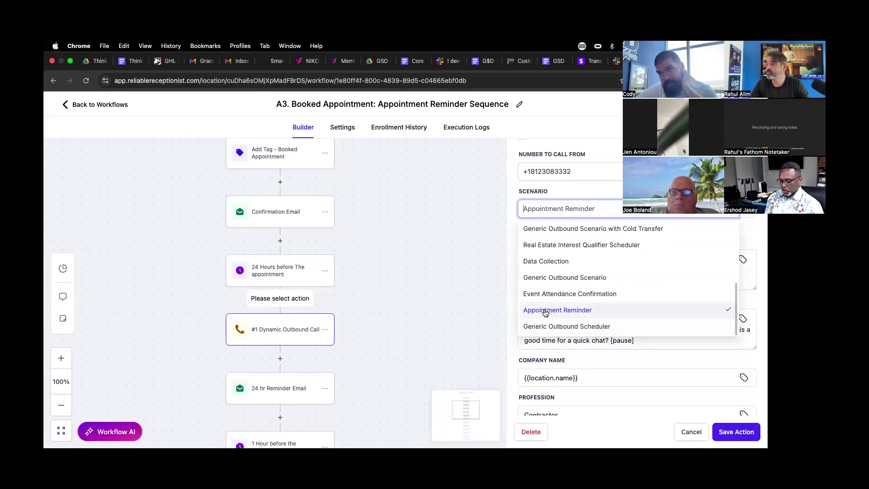
- Keep Appointment Reminder as the scenario and enlarge the Introduction box to review the greeting and introduction
click(549, 310)
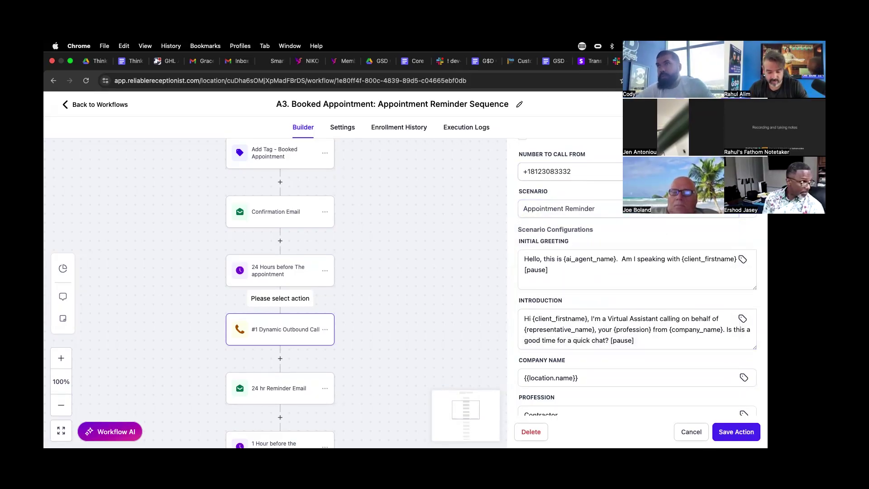
key(ctrl+Tab)
key(ctrl+shift+Tab)
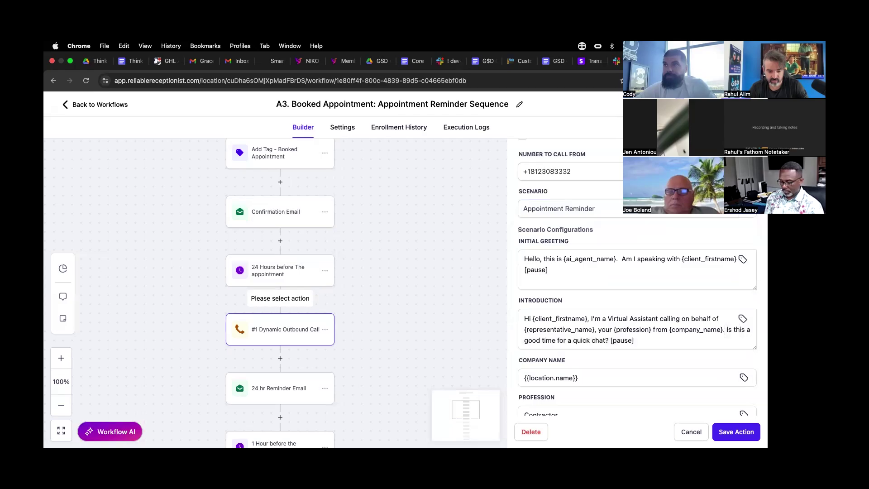
scroll(582, 201, down, 1)
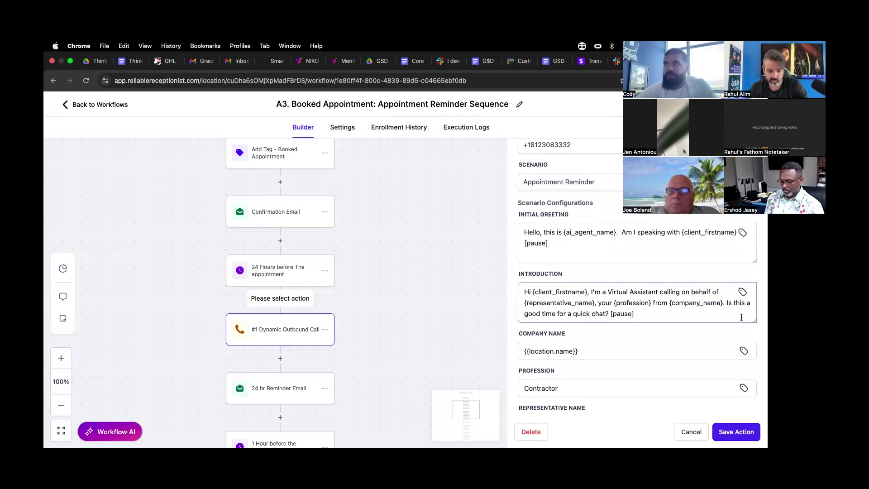
drag(754, 322, 754, 355)
click(634, 238)
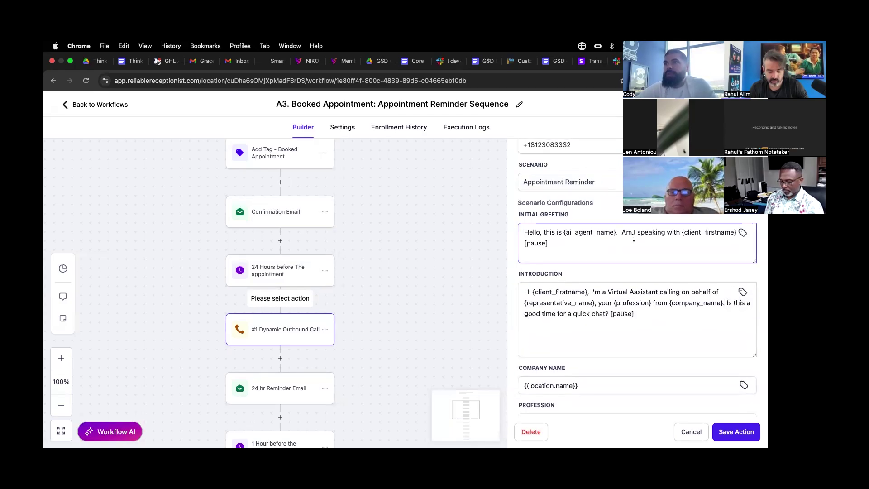
drag(619, 233, 692, 275)
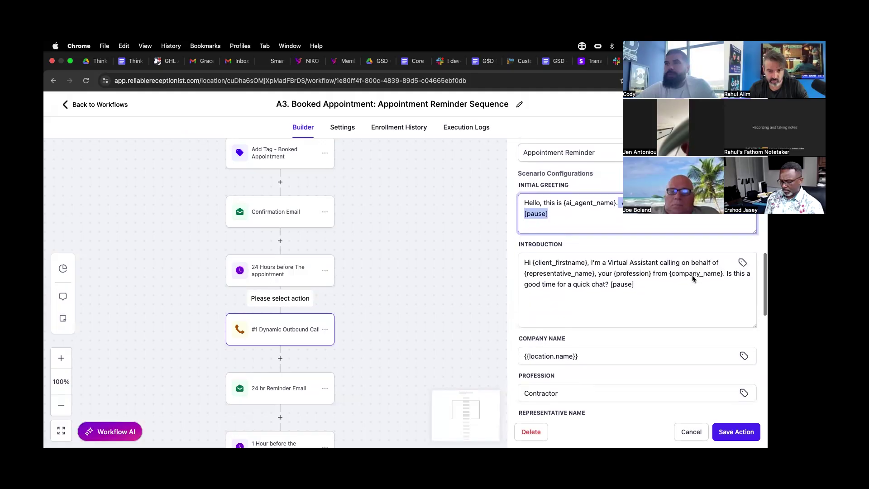
scroll(692, 275, down, 2)
click(598, 258)
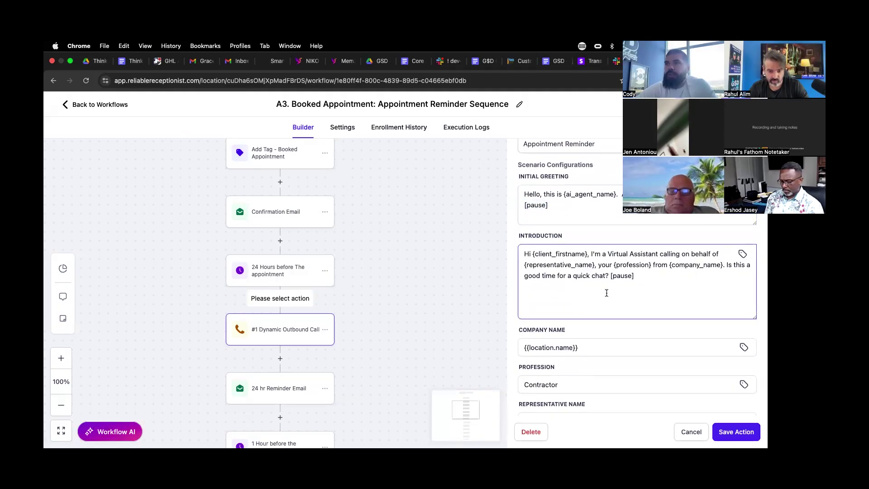
- Check Company Name {{location.name}}, Profession Contractor, Representative Name and the reno-quote Reason for Appointment
scroll(607, 293, down, 1)
scroll(575, 232, down, 4)
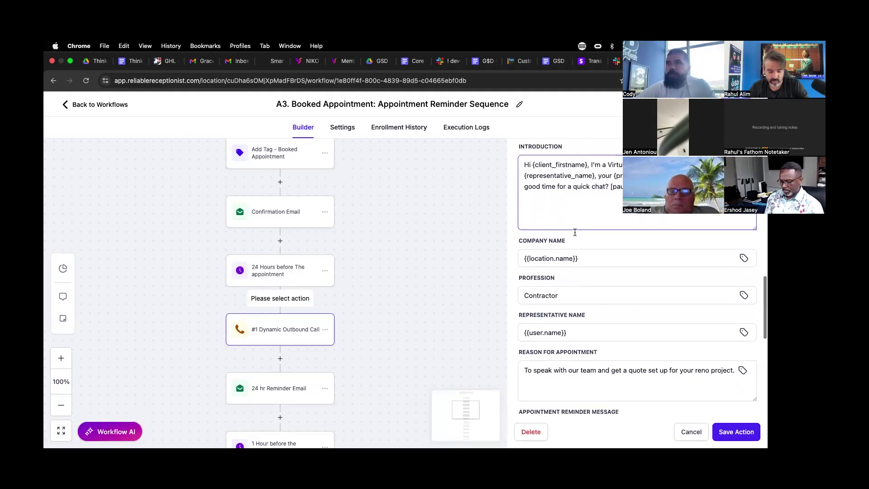
scroll(575, 233, down, 4)
double_click(590, 175)
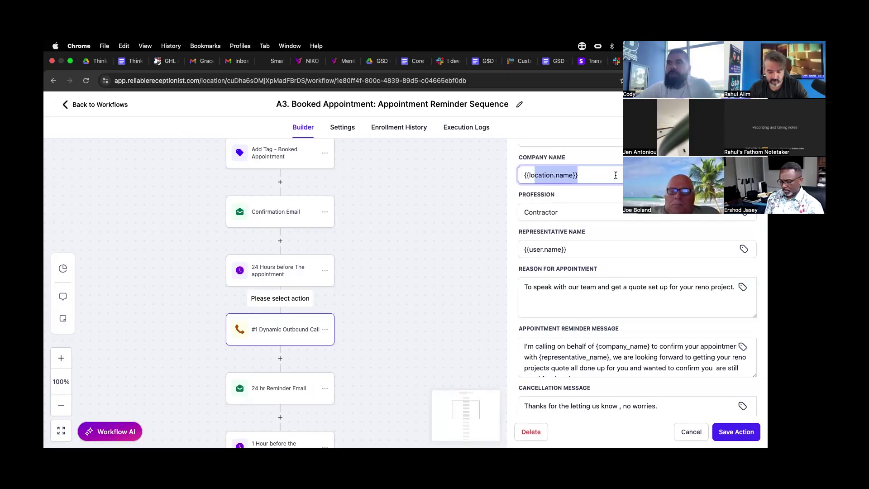
click(553, 212)
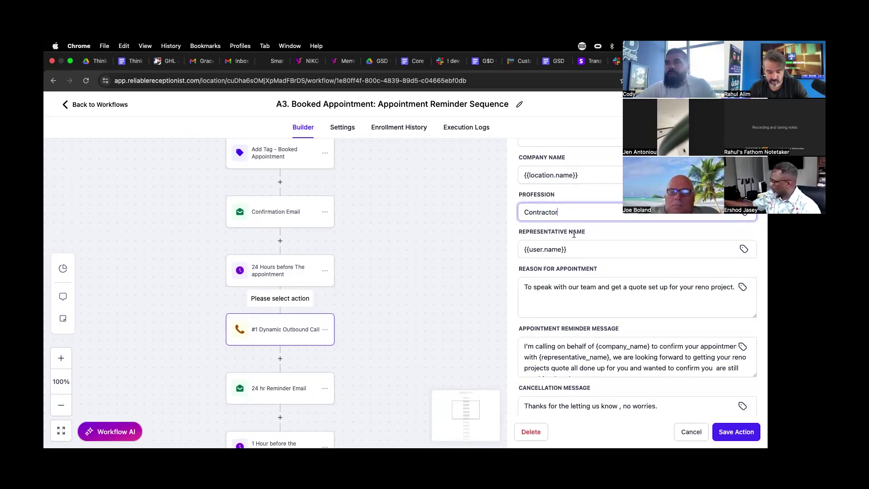
double_click(574, 249)
click(564, 246)
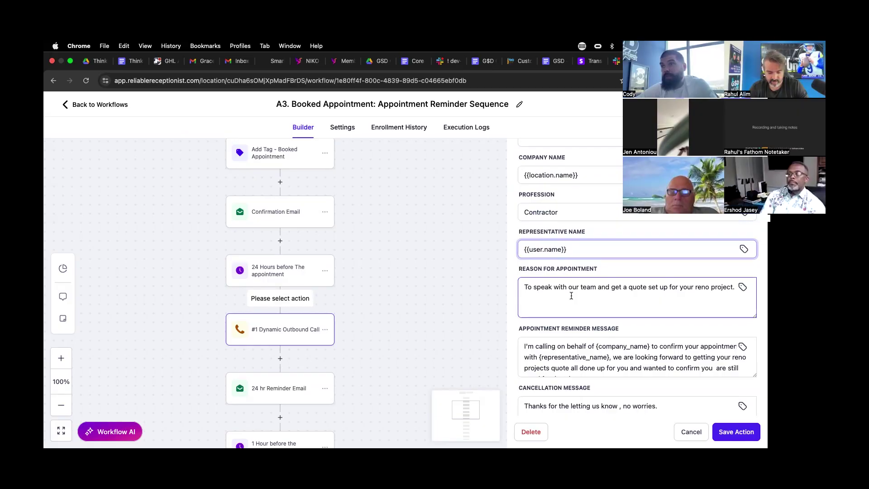
drag(551, 288, 736, 289)
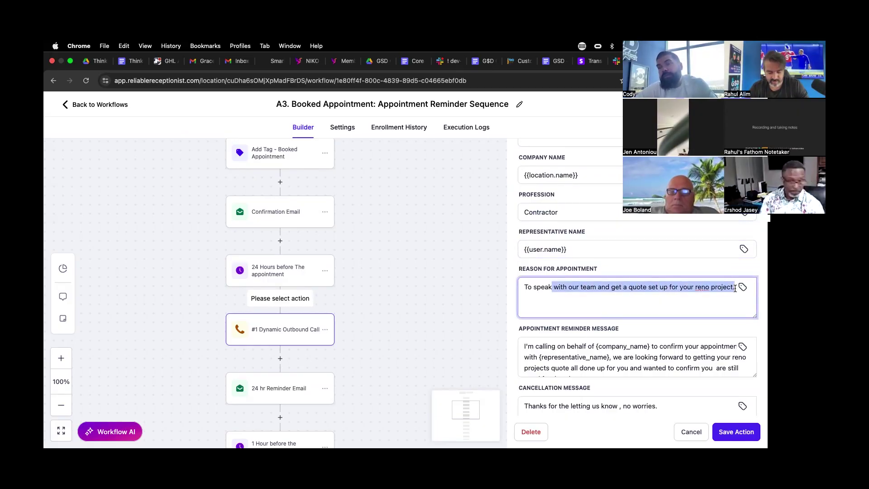
triple_click(755, 332)
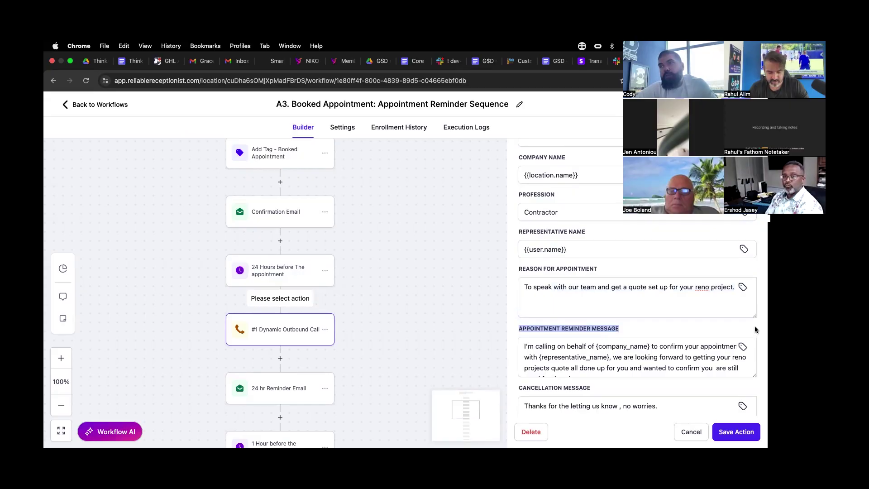
- Enlarge the Reason and Reminder Message boxes and read the reminder's opening and closing lines
drag(755, 316, 756, 331)
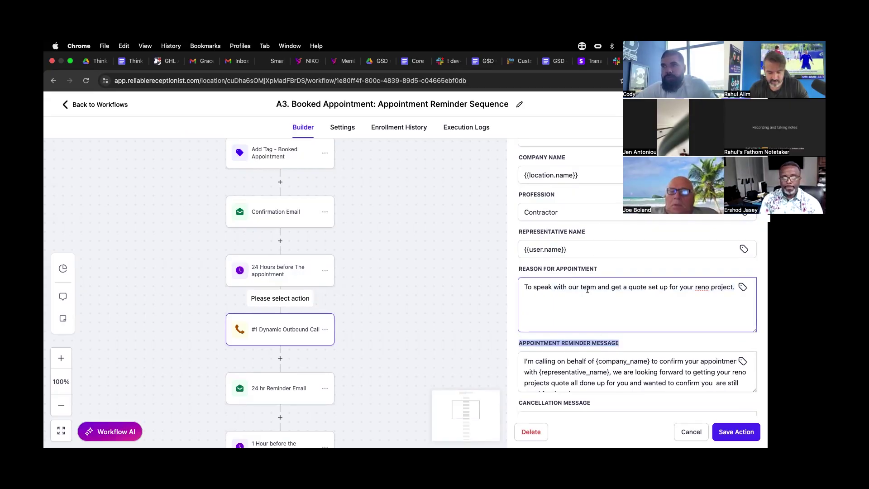
scroll(588, 290, down, 3)
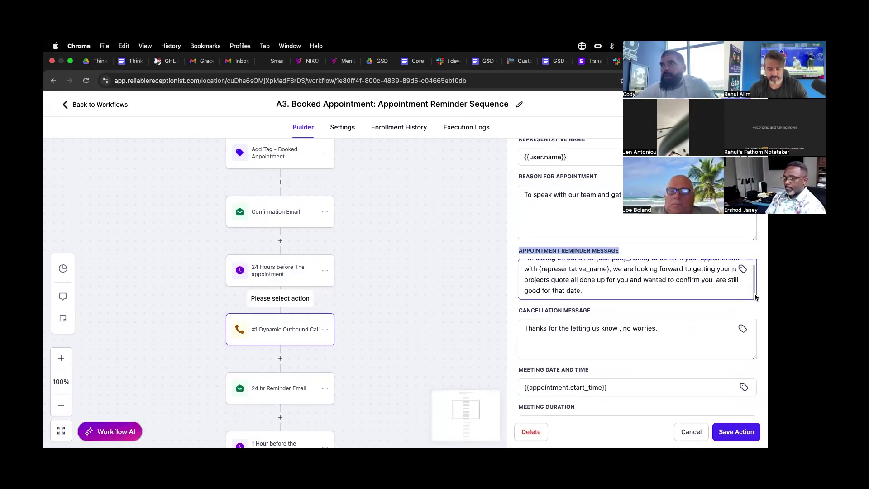
drag(755, 296, 755, 333)
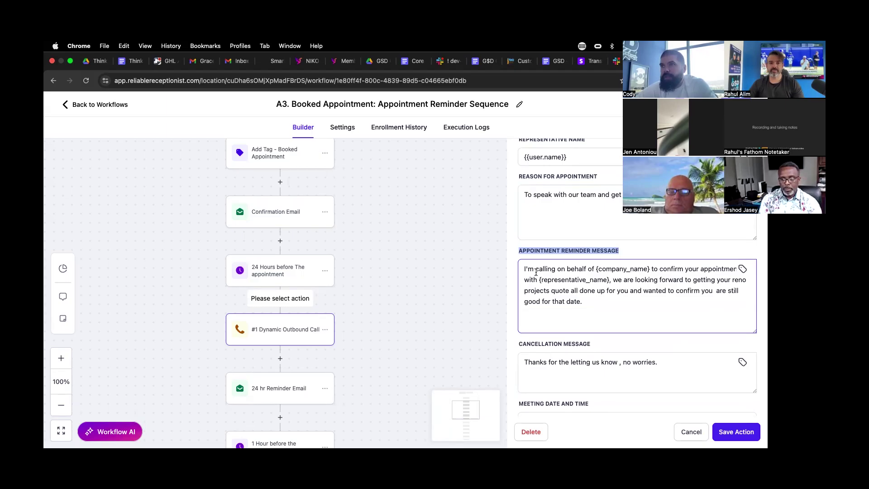
drag(536, 273, 671, 273)
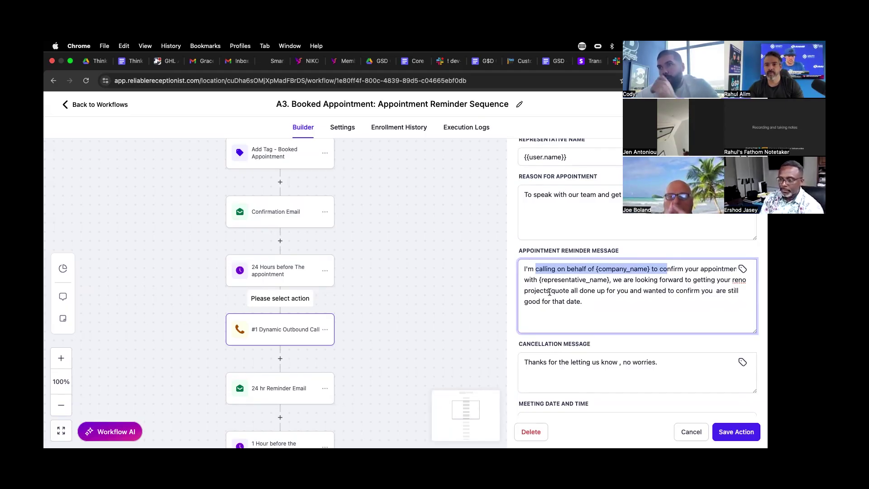
scroll(647, 317, down, 3)
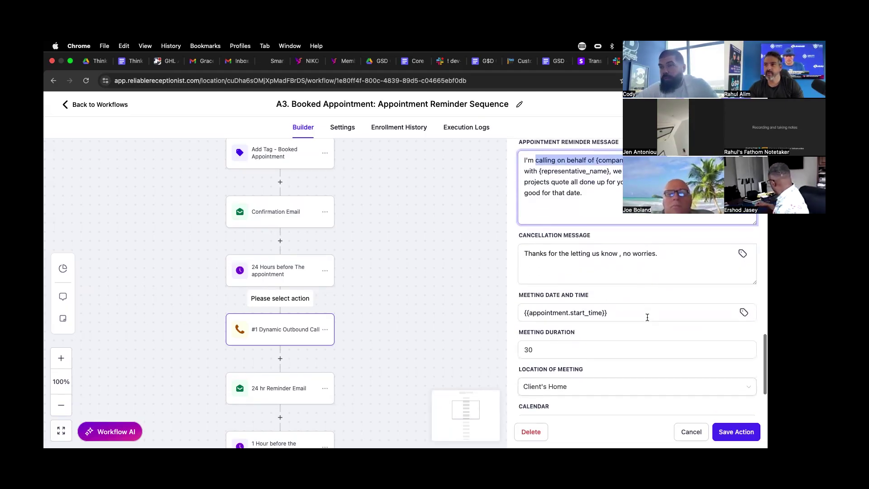
drag(524, 192, 623, 172)
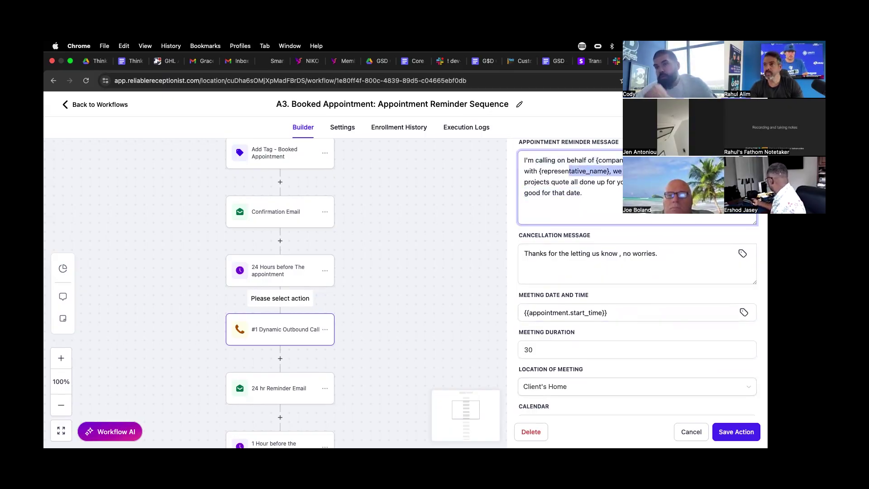
drag(524, 193, 583, 193)
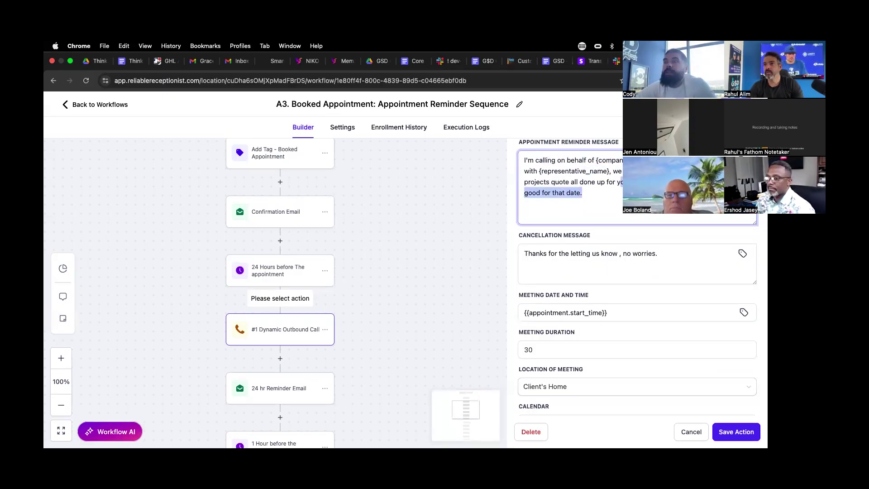
- Select the Cancellation Message text, then bring up the AVA project's settings
scroll(653, 218, down, 2)
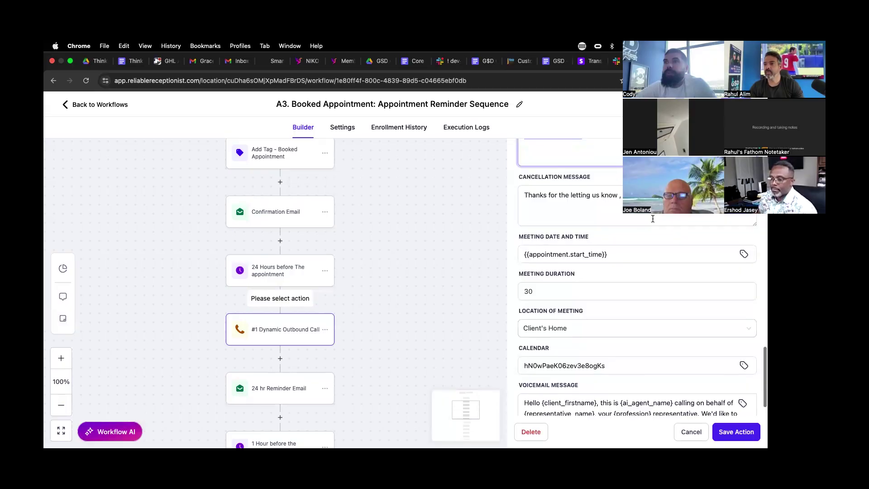
drag(540, 196, 657, 195)
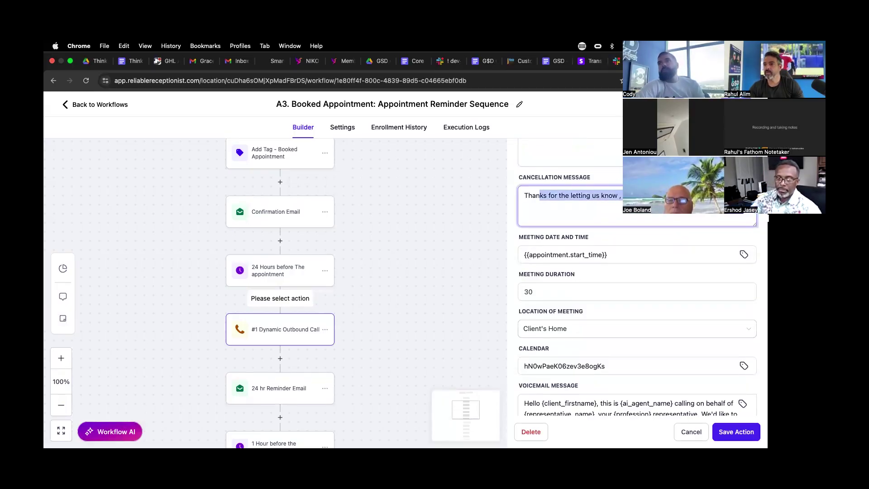
key(ctrl+Tab)
scroll(281, 330, down, 3)
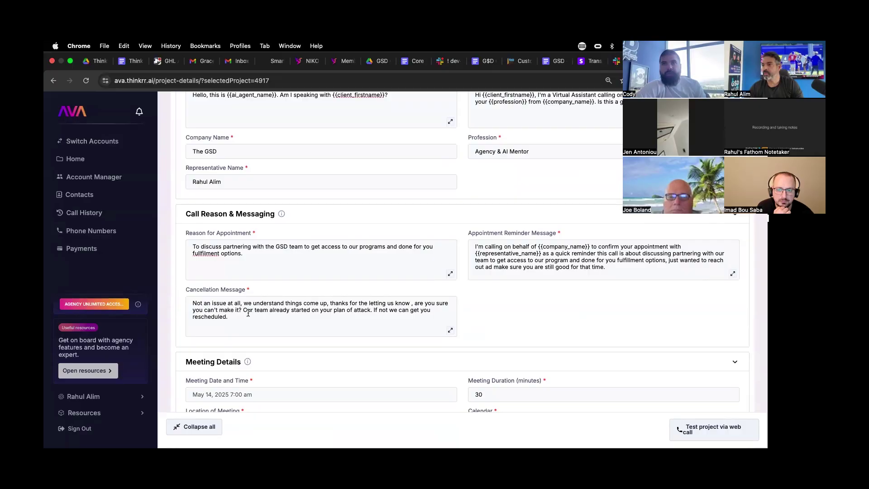
- Paste AVA's full cancellation message over the action's 'Thanks for the letting us know' text
drag(241, 318, 173, 307)
key(super+c)
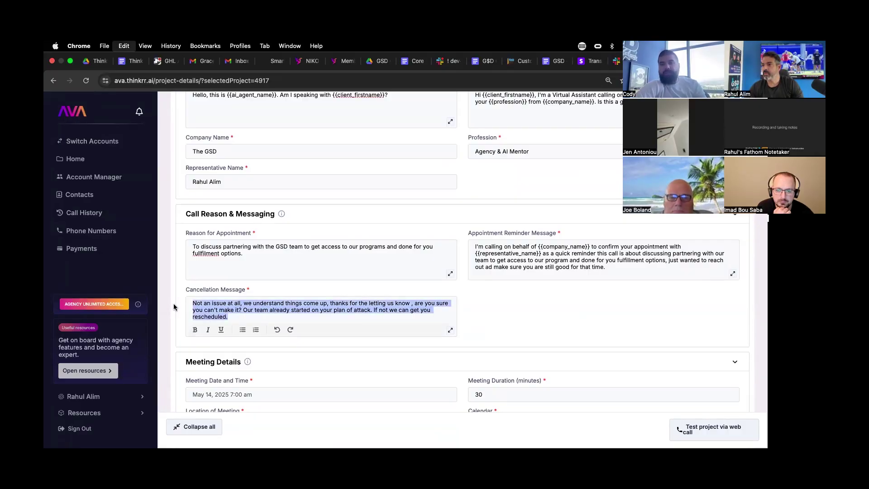
key(ctrl+Tab)
drag(539, 196, 618, 213)
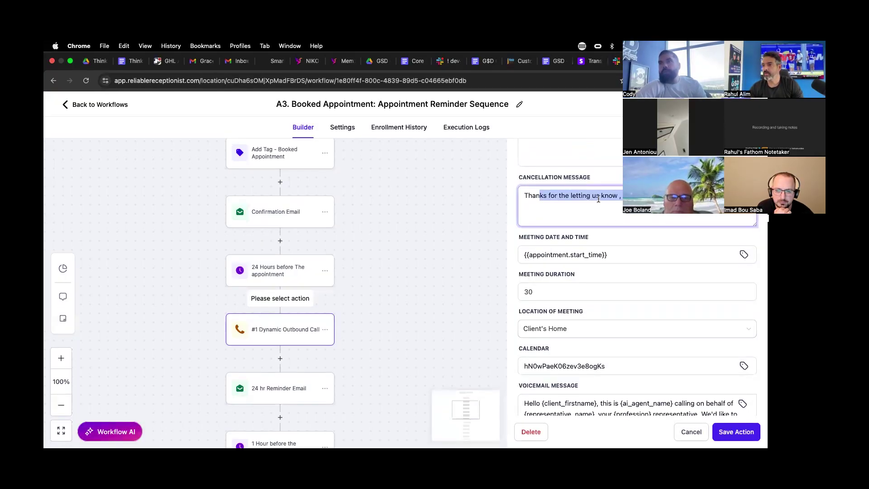
key(super+v)
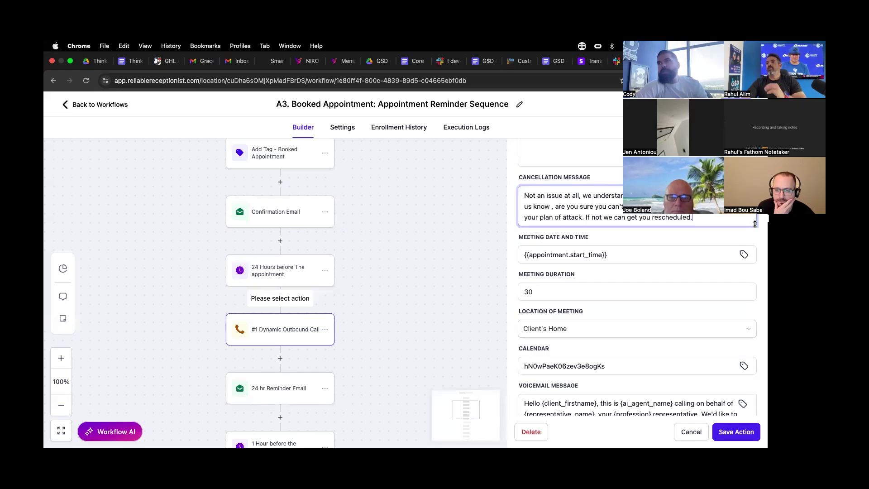
drag(755, 223, 754, 257)
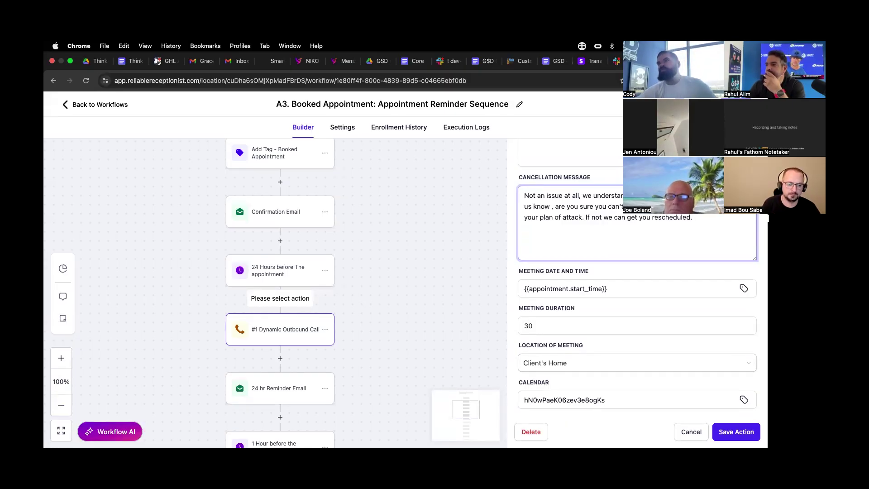
- Replace 'your plan of attack' with 'your appointment slot all blocked off and are ready to go' and append 'as well that is no issue.'
drag(524, 217, 579, 215)
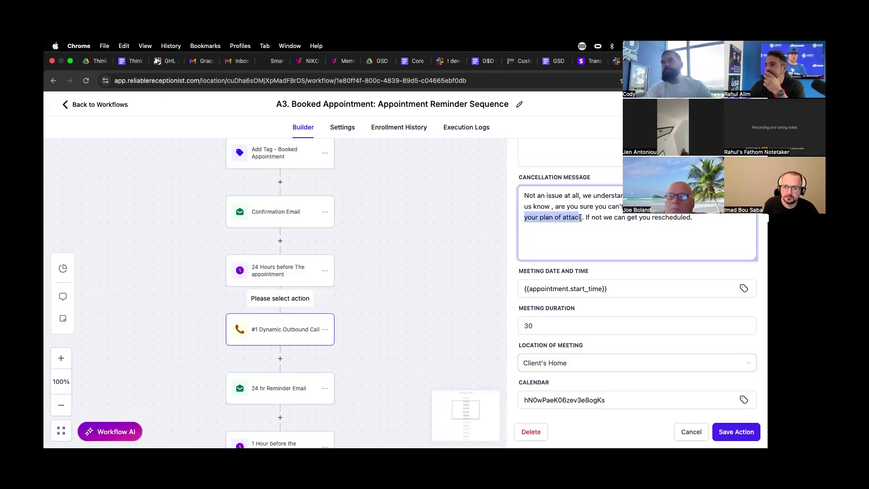
key(BackSpace)
text(your appointment slot)
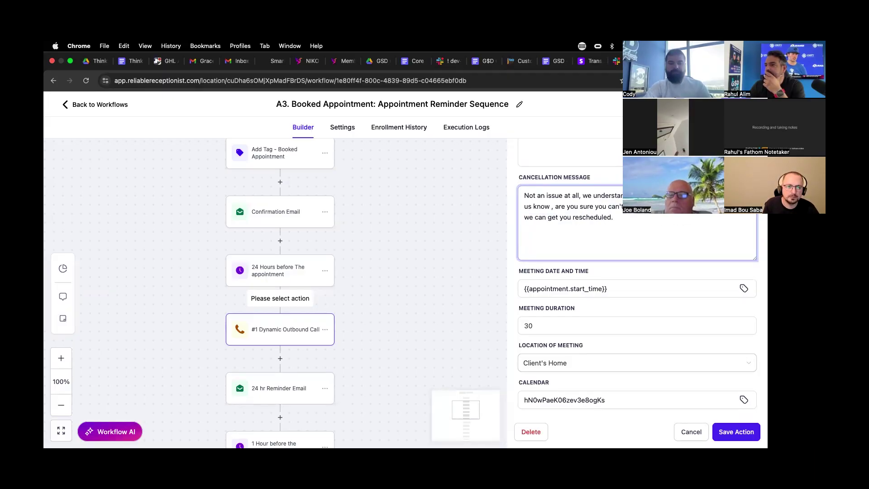
text( all bl)
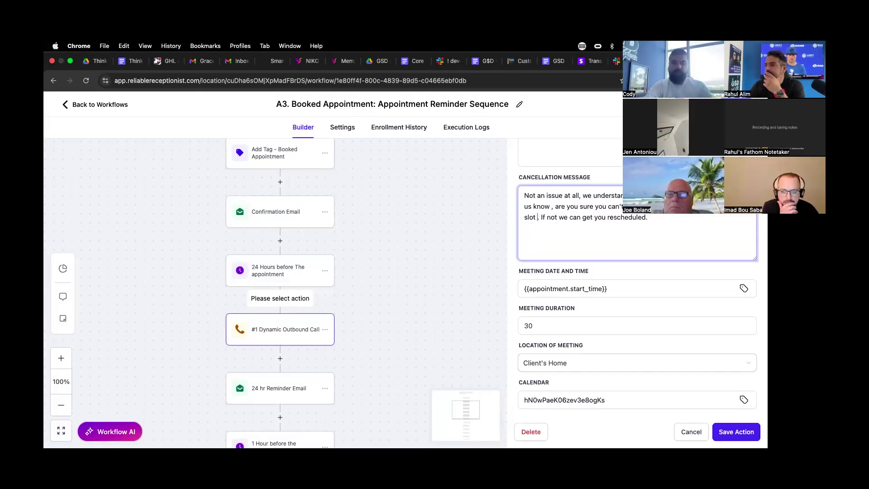
text(ocked off)
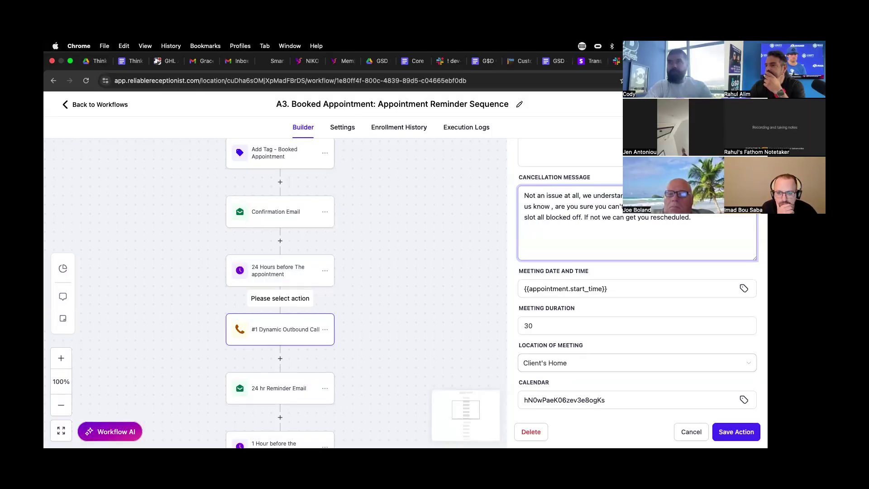
text( and are ready to )
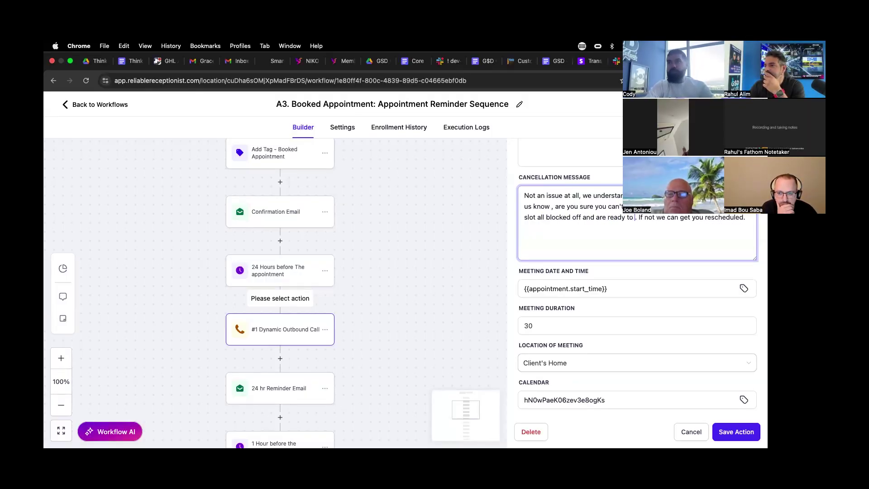
text(go)
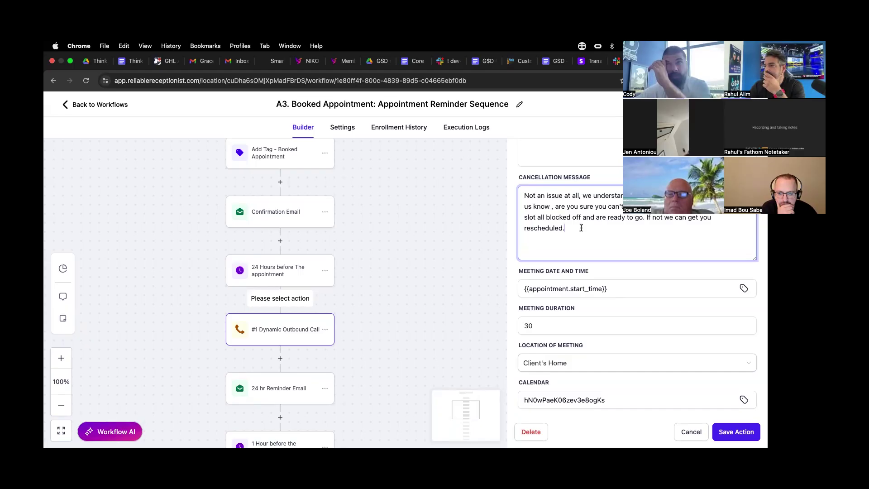
key(BackSpace)
text(as well tha)
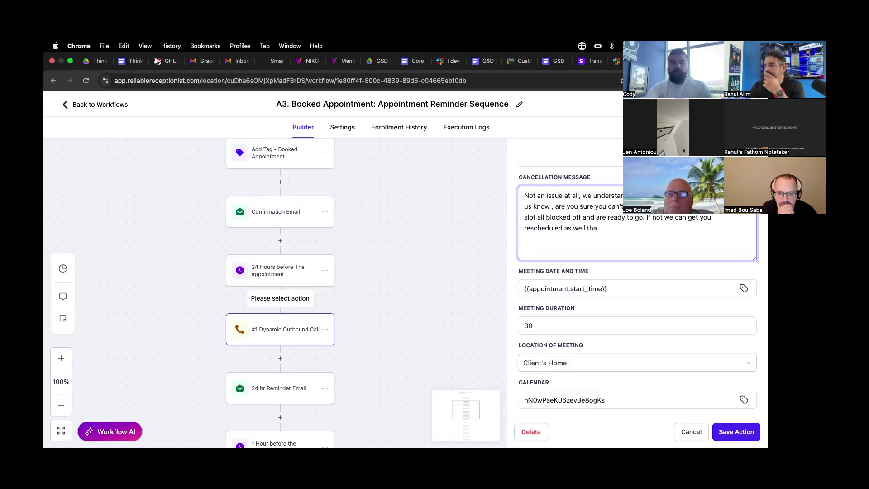
text(t is no issue.)
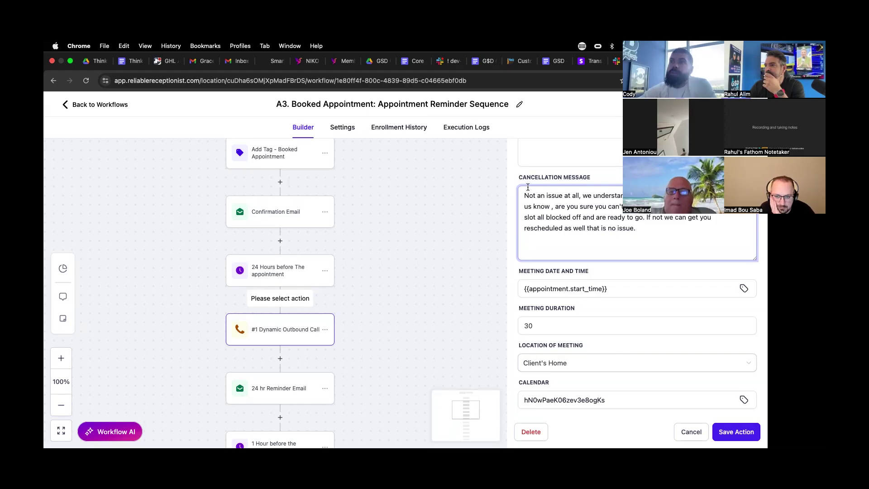
- Check the edited cancellation message text
drag(528, 186, 663, 227)
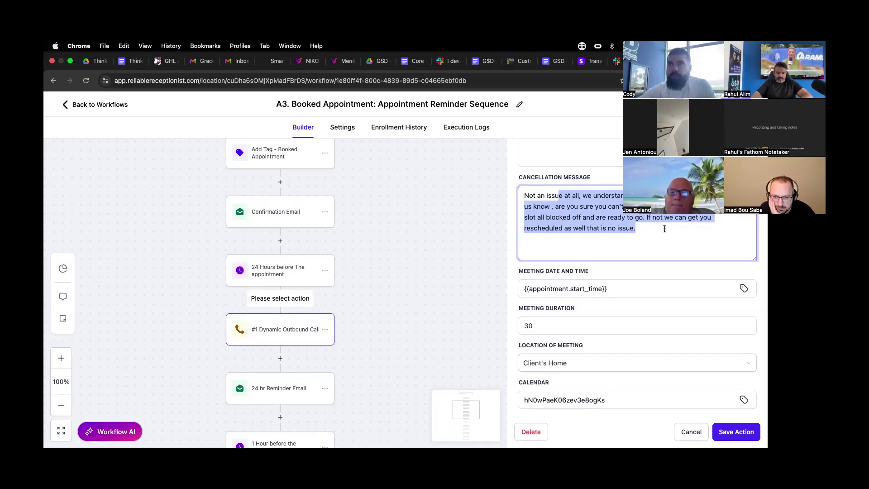
scroll(665, 228, down, 3)
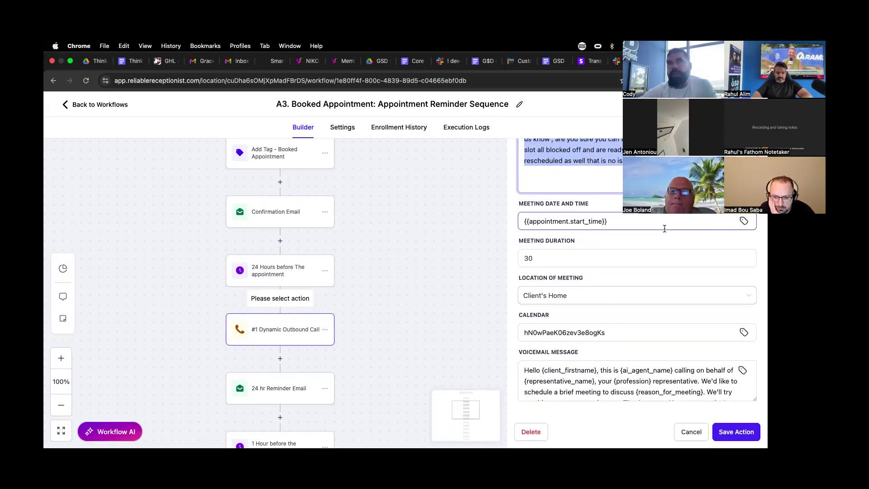
click(664, 228)
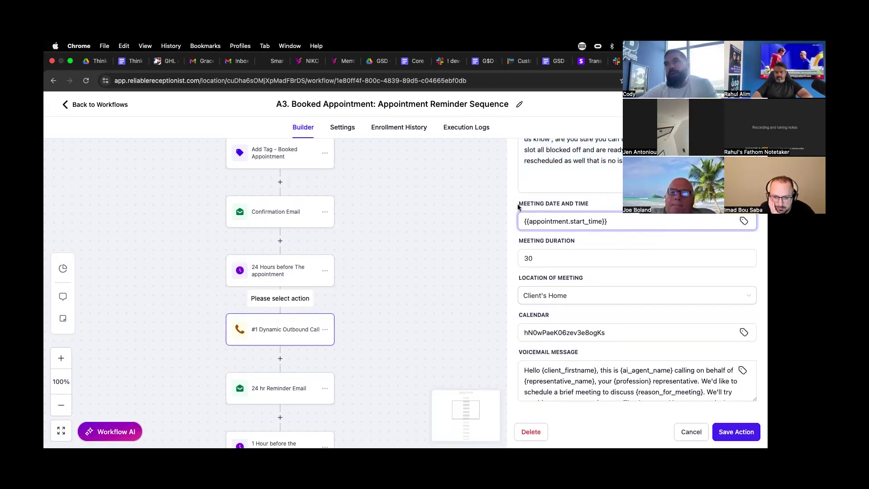
drag(519, 207, 584, 205)
click(587, 205)
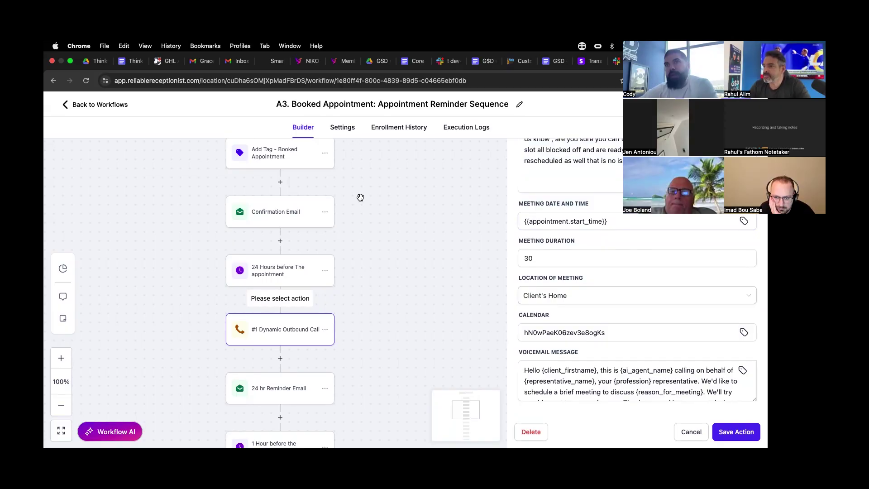
scroll(361, 198, up, 1)
scroll(317, 204, up, 5)
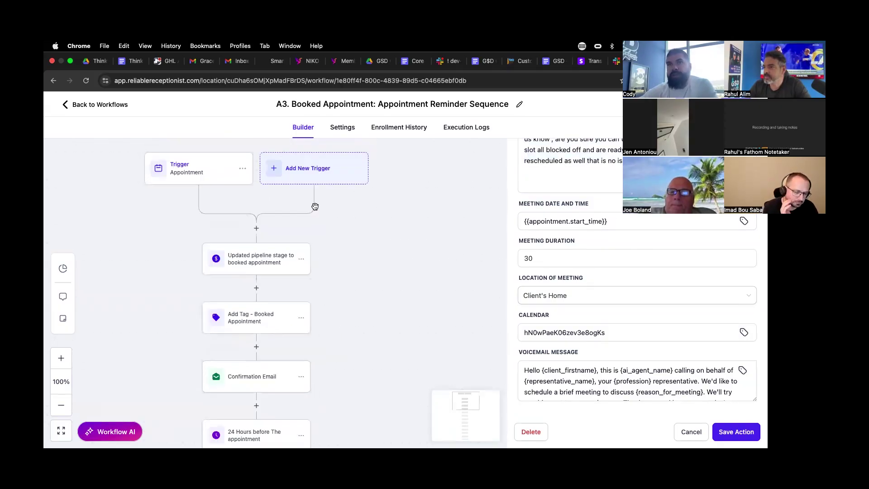
scroll(315, 207, up, 3)
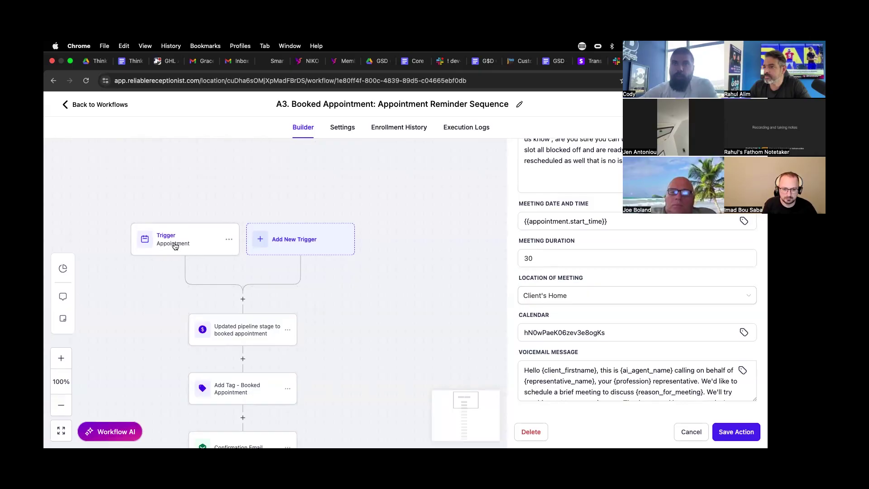
- Review the voicemail message ending 'Thank you, and have a great day!'
click(601, 361)
click(449, 405)
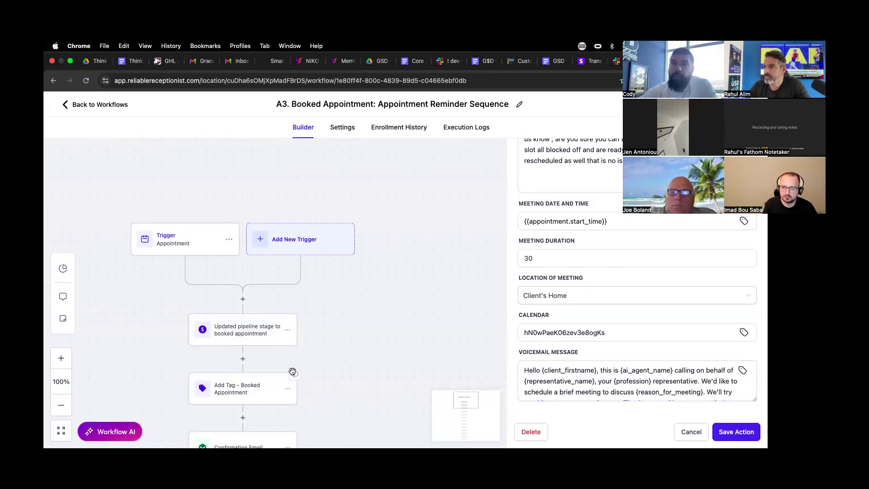
scroll(290, 363, down, 4)
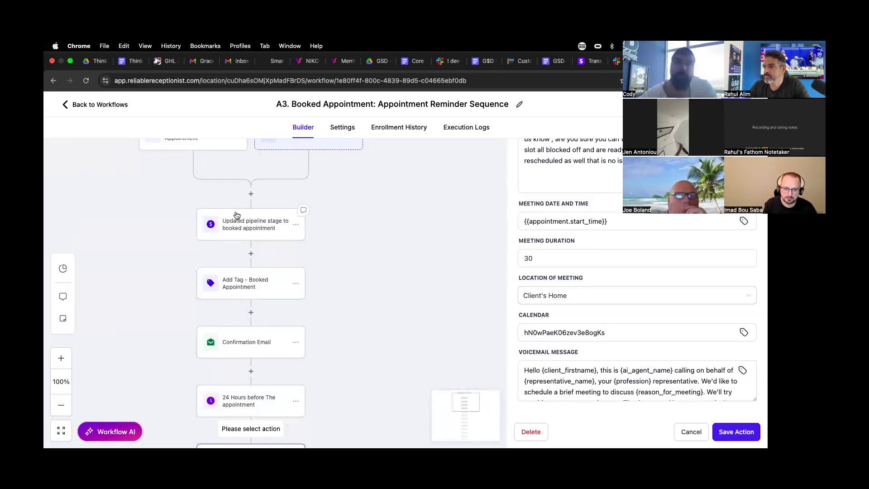
scroll(235, 216, up, 2)
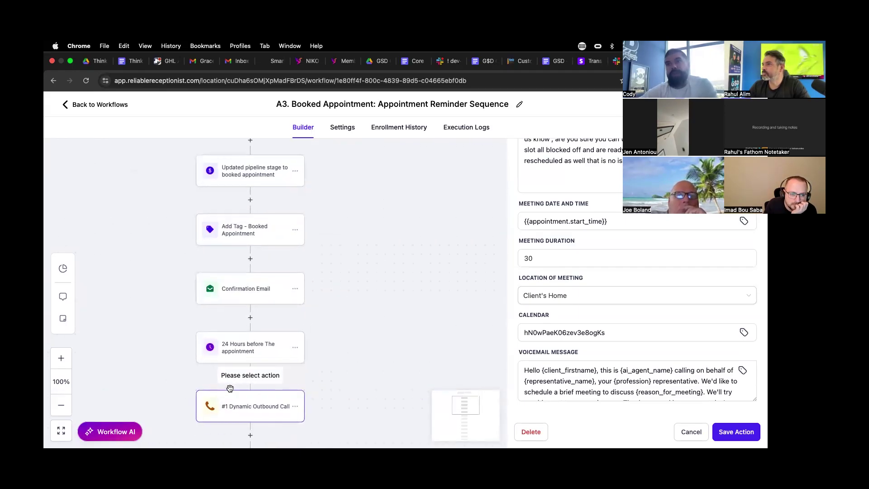
scroll(230, 393, down, 3)
scroll(634, 381, down, 1)
- Select the action's Calendar ID and duplicate the workflow tab
click(623, 338)
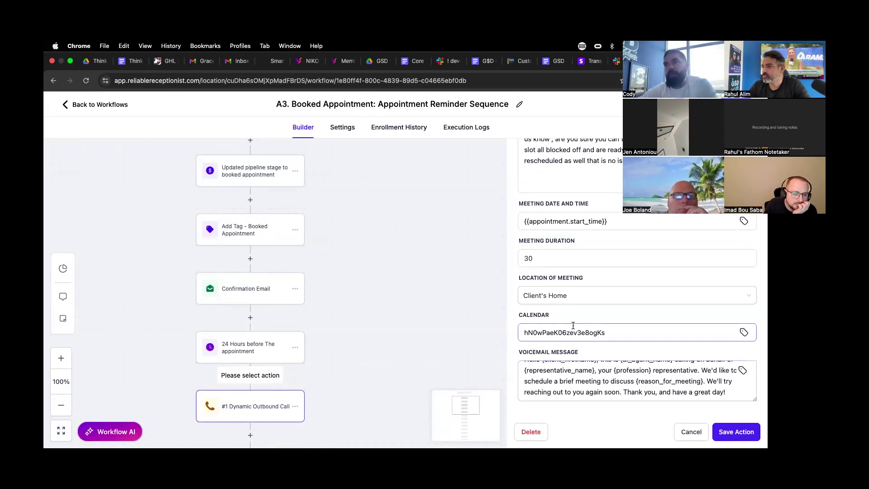
drag(625, 336, 509, 334)
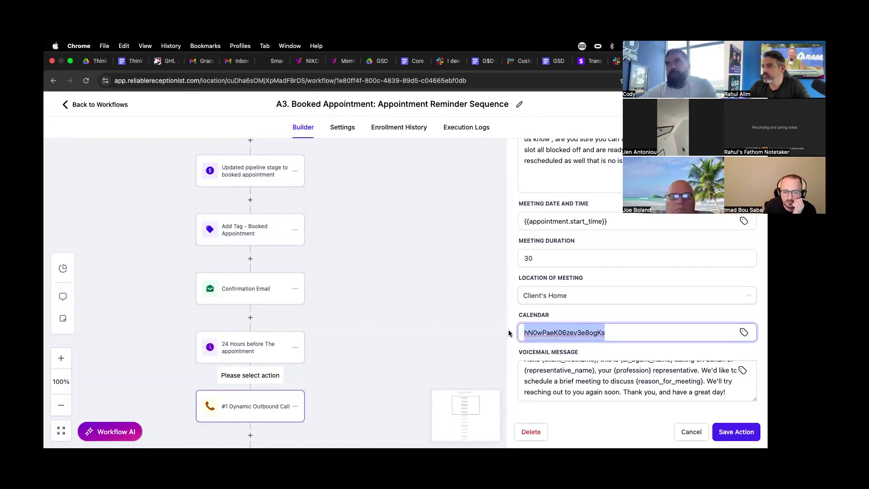
right_click(607, 62)
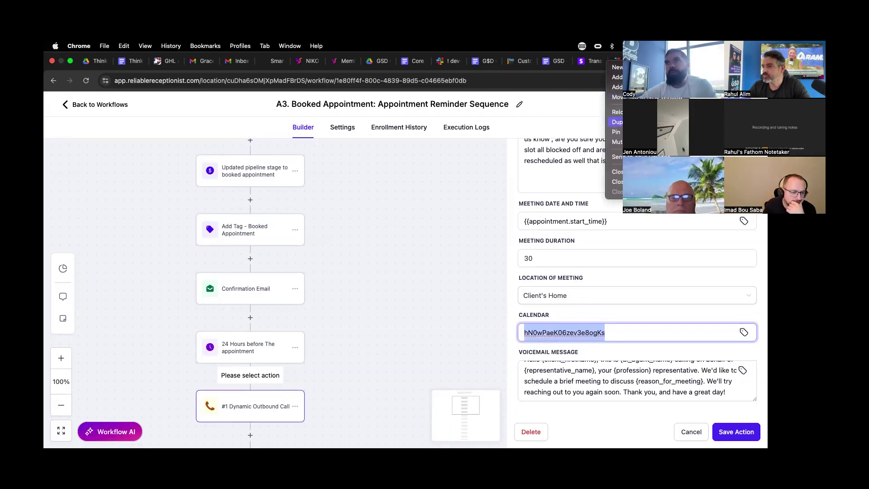
click(617, 122)
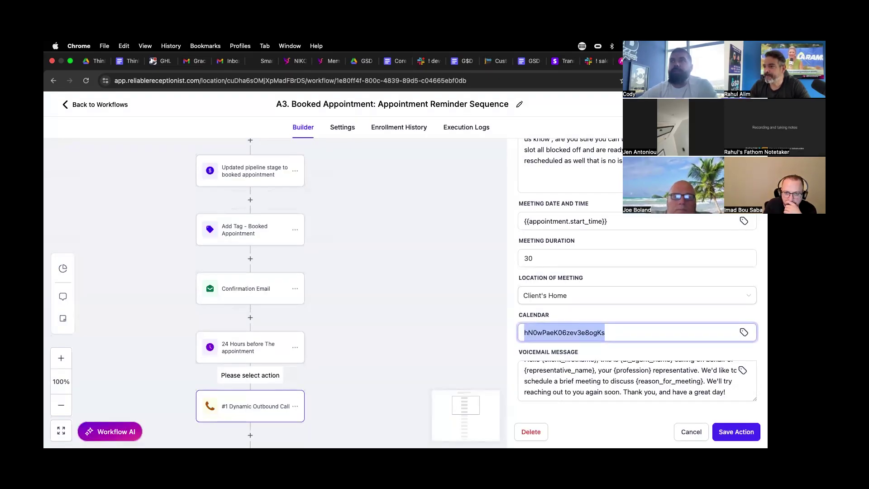
- In Settings > Calendars, match the ID to the Sales Calendar, then return to the builder
click(122, 111)
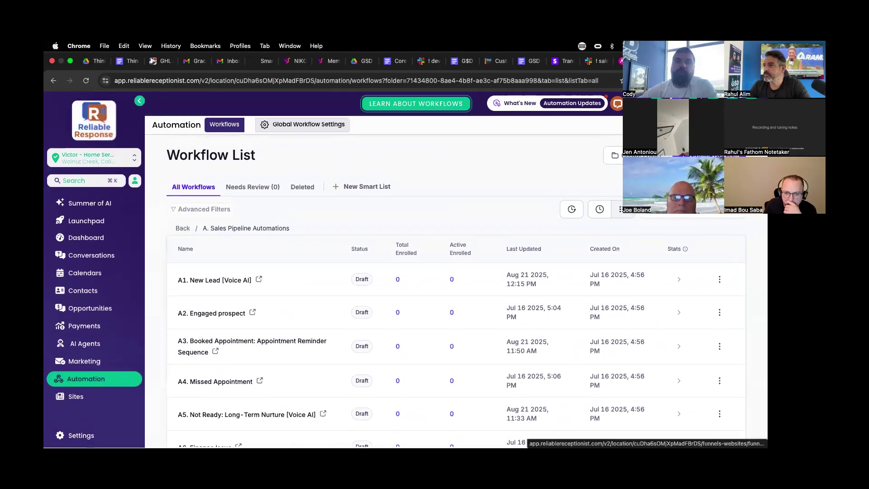
click(72, 436)
click(86, 336)
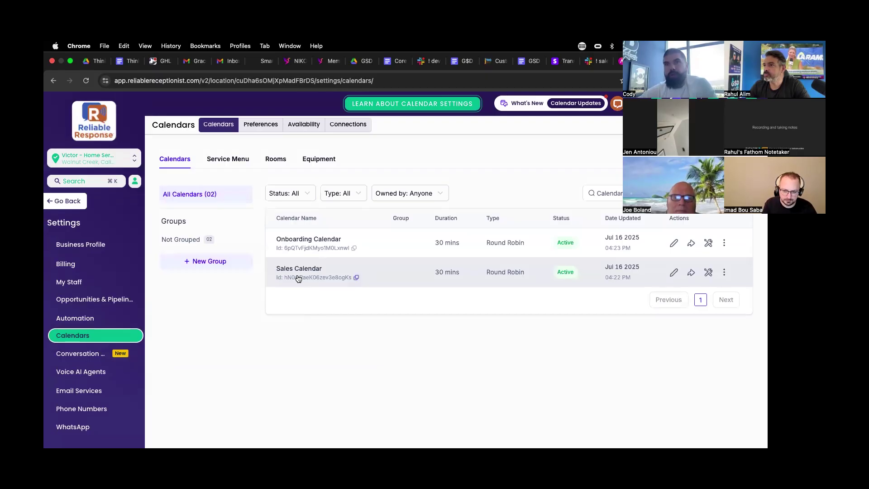
drag(277, 267, 329, 270)
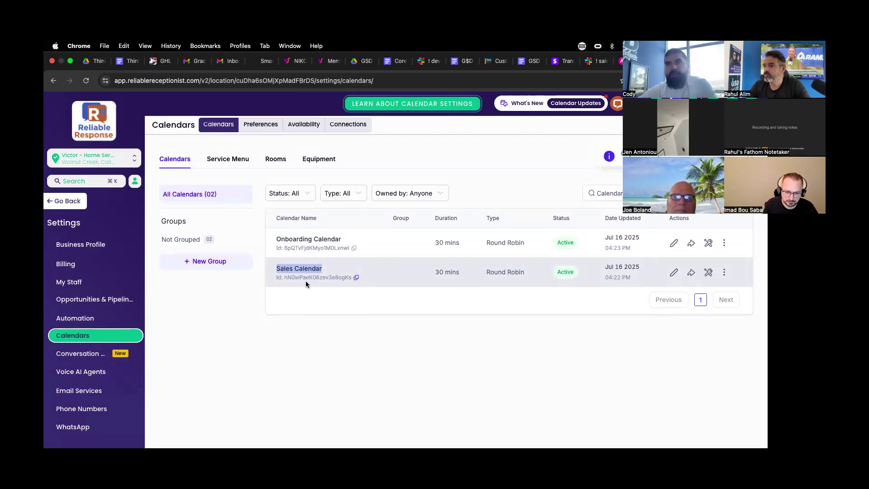
key(ctrl+Tab)
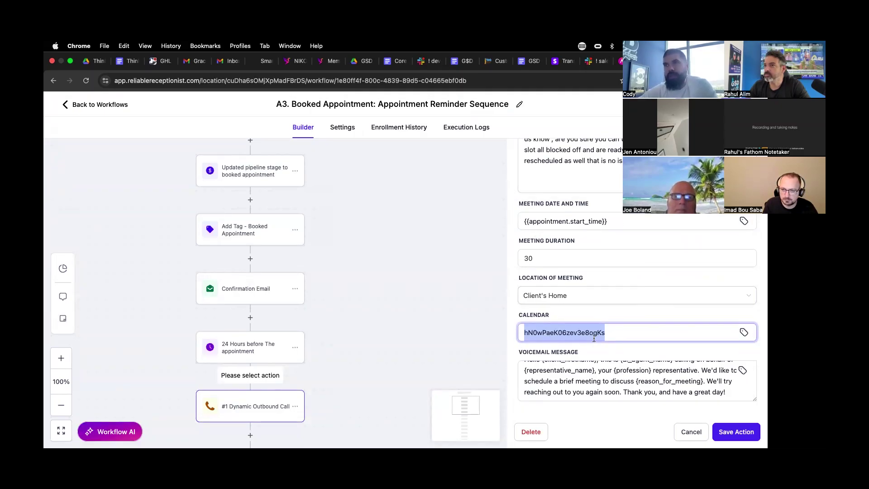
- Close the Dynamic Outbound Call's settings panel
scroll(590, 345, up, 4)
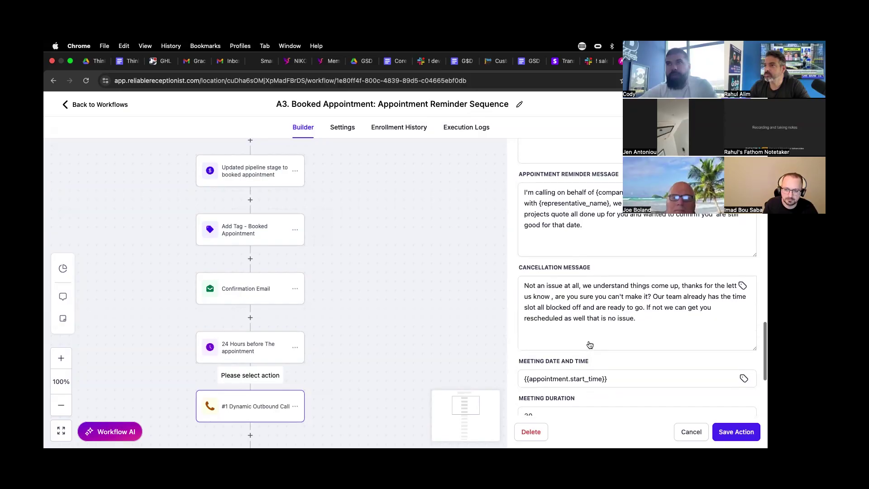
scroll(605, 307, up, 6)
click(692, 431)
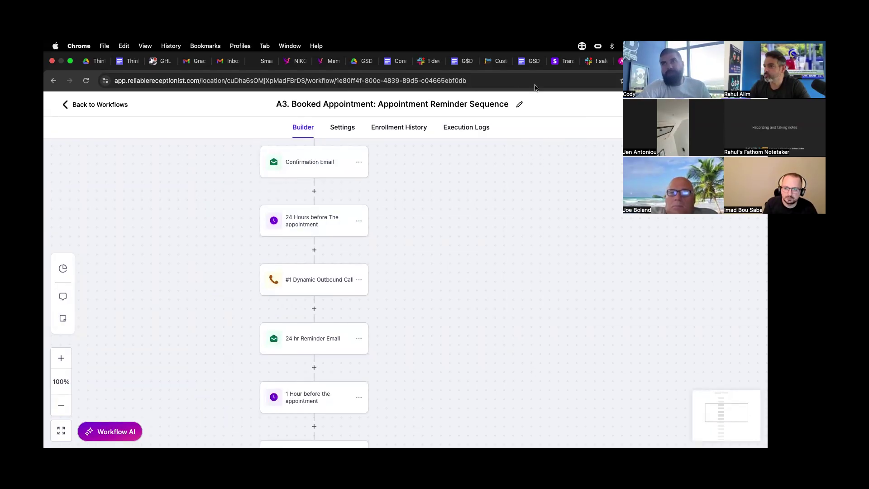
- Scroll through AVA's 'App reminder example' messages and meeting details, then return to the workflow
click(619, 61)
scroll(429, 123, up, 5)
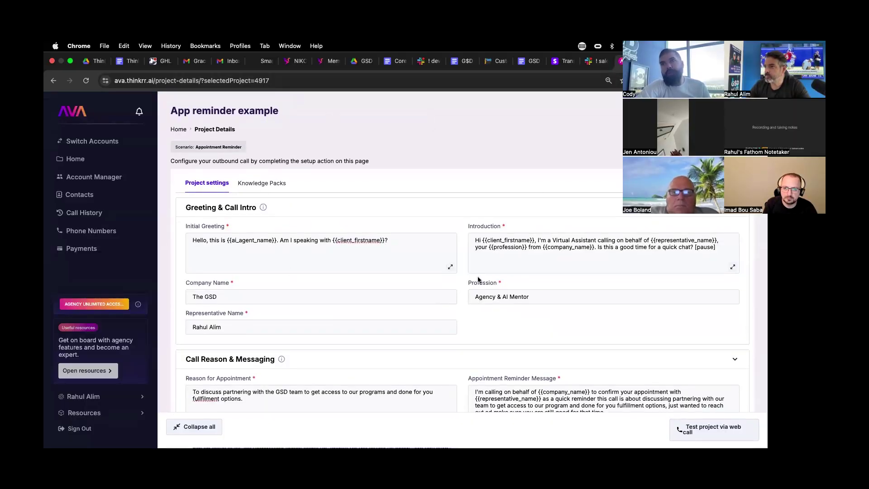
scroll(478, 281, down, 3)
scroll(480, 279, down, 8)
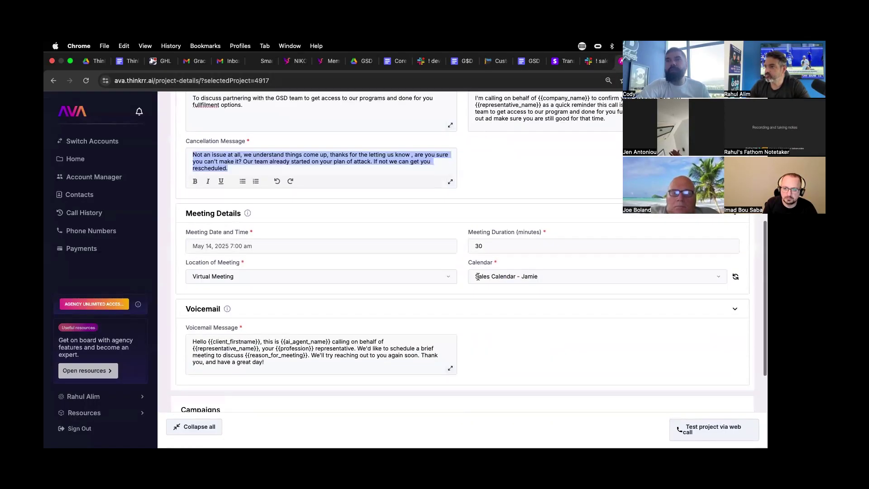
scroll(479, 276, up, 8)
scroll(475, 263, up, 3)
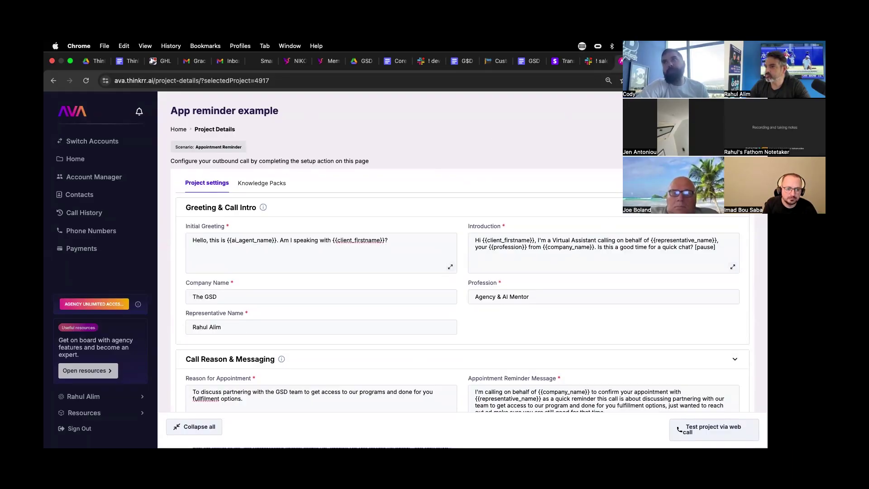
key(ctrl+Tab)
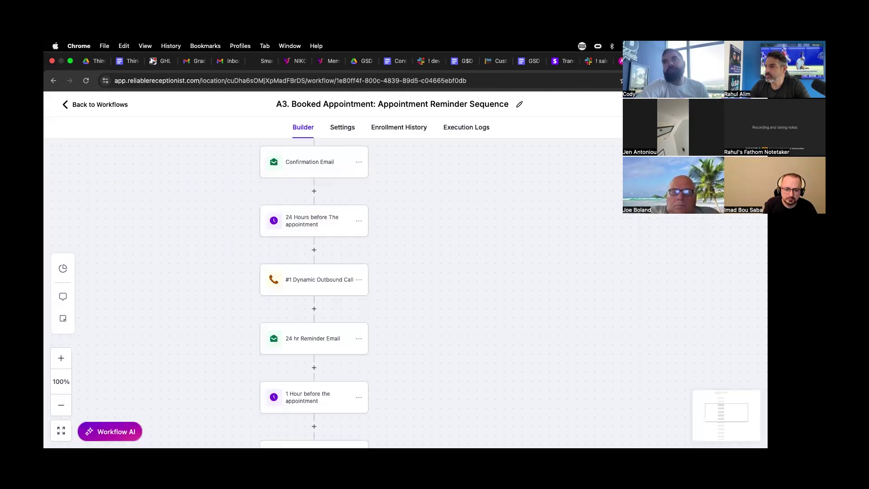
- Try an Onboarding Calendar filter on the trigger, then discard it and close the trigger settings
scroll(316, 230, up, 3)
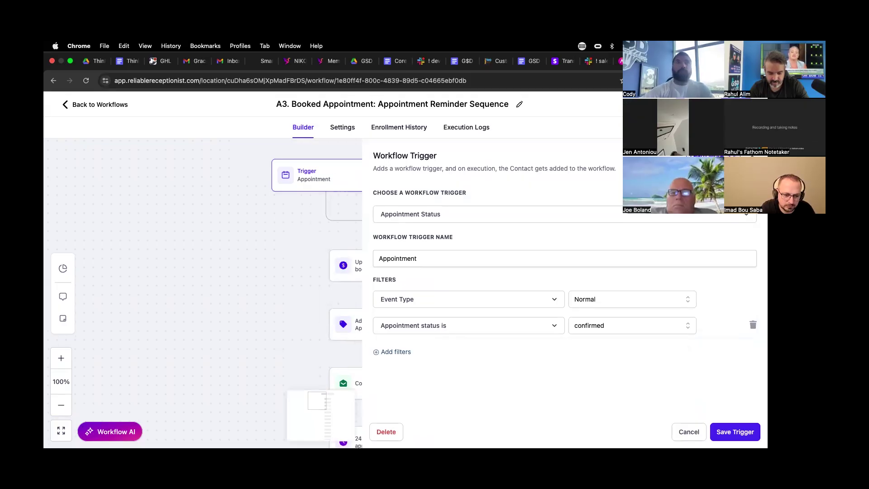
click(404, 352)
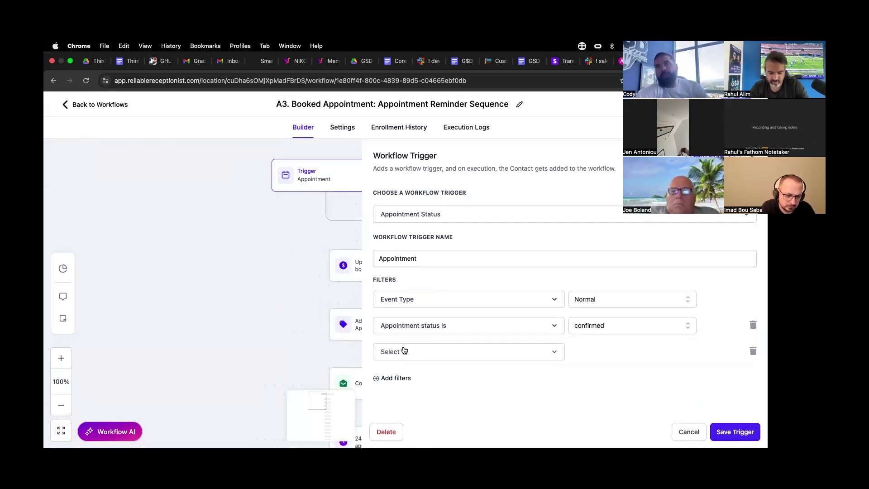
click(404, 352)
scroll(408, 363, down, 3)
click(398, 373)
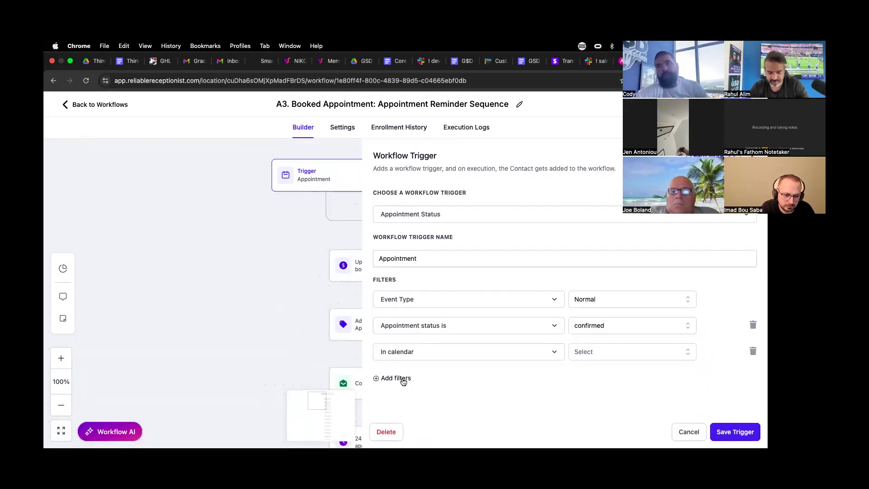
click(584, 352)
click(606, 392)
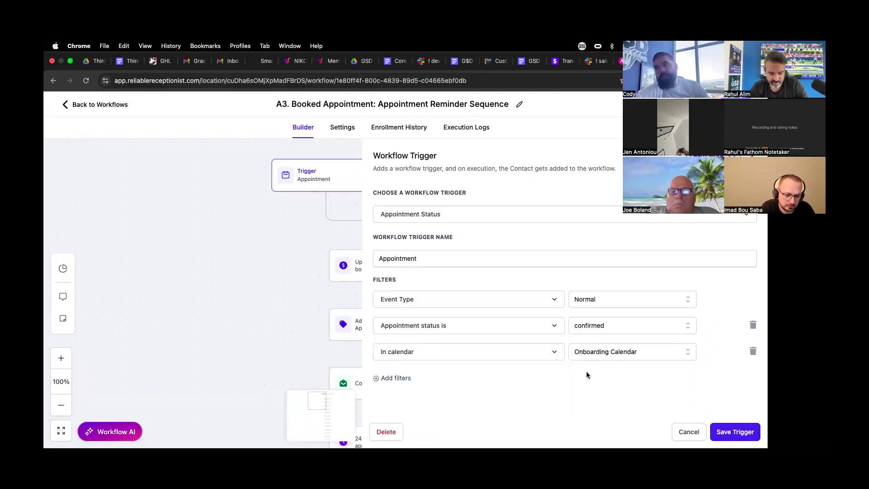
click(688, 436)
click(470, 305)
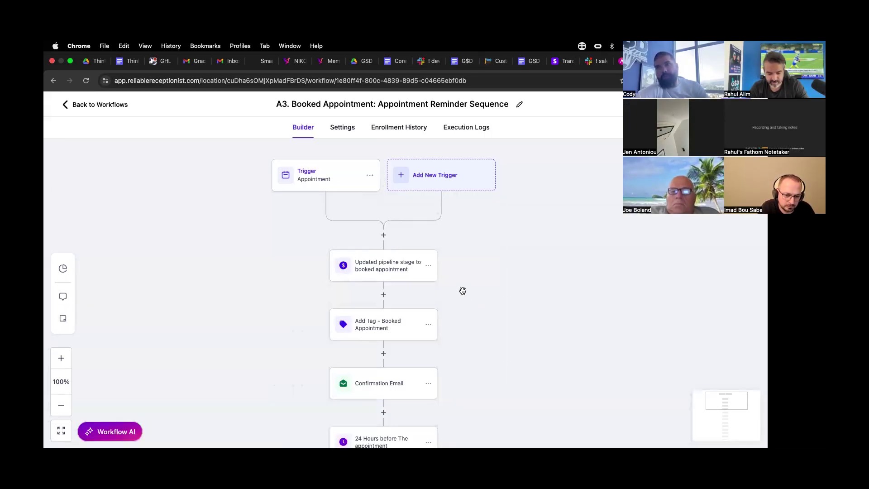
- Open the #1 Dynamic Outbound Call step and select its Sales Calendar ID value
scroll(393, 373, down, 5)
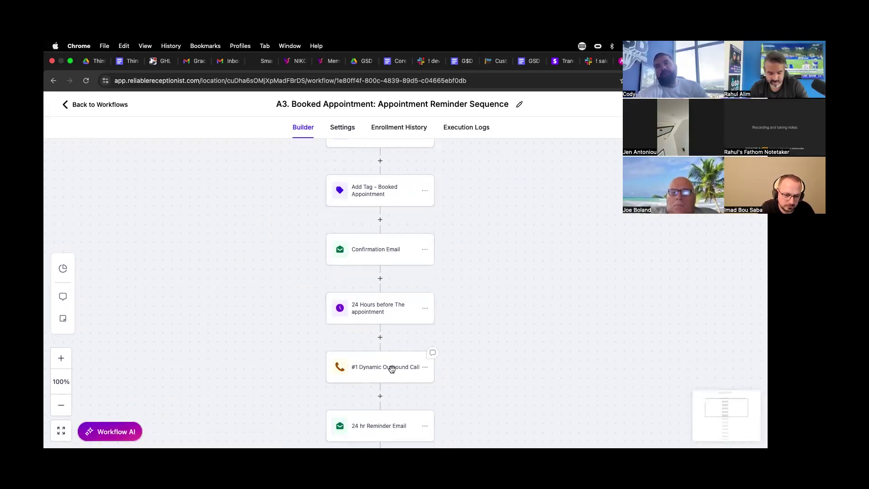
click(367, 313)
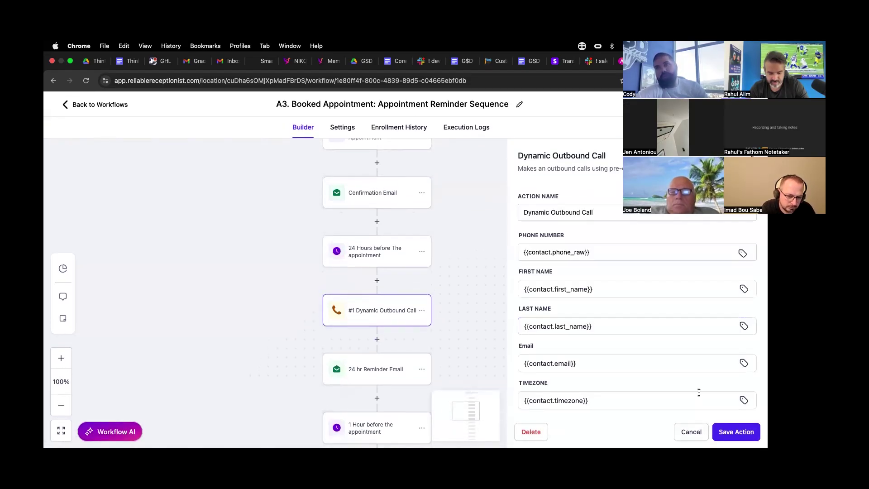
scroll(694, 338, down, 7)
scroll(694, 338, down, 5)
drag(622, 336, 521, 334)
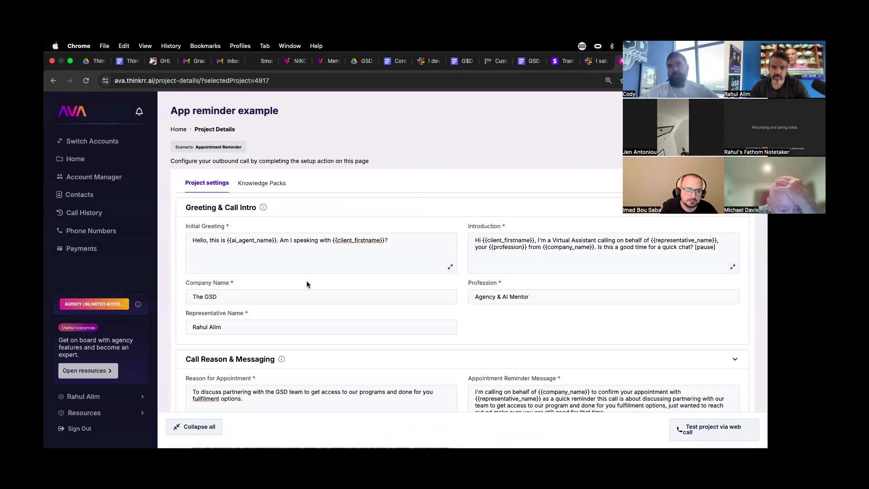
scroll(208, 217, down, 15)
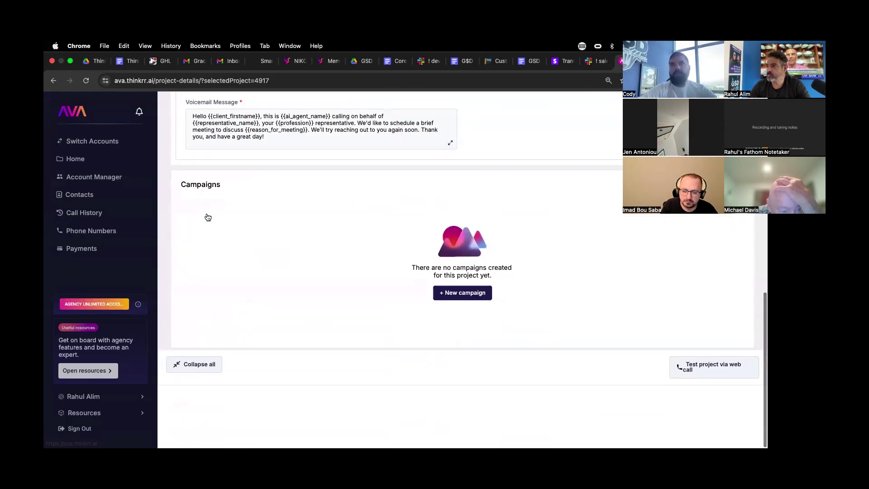
scroll(195, 257, up, 15)
click(178, 130)
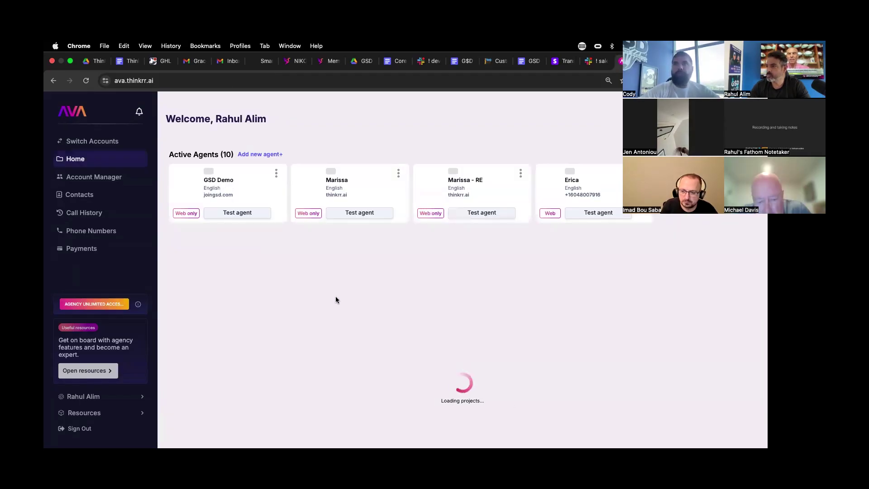
scroll(338, 301, down, 1)
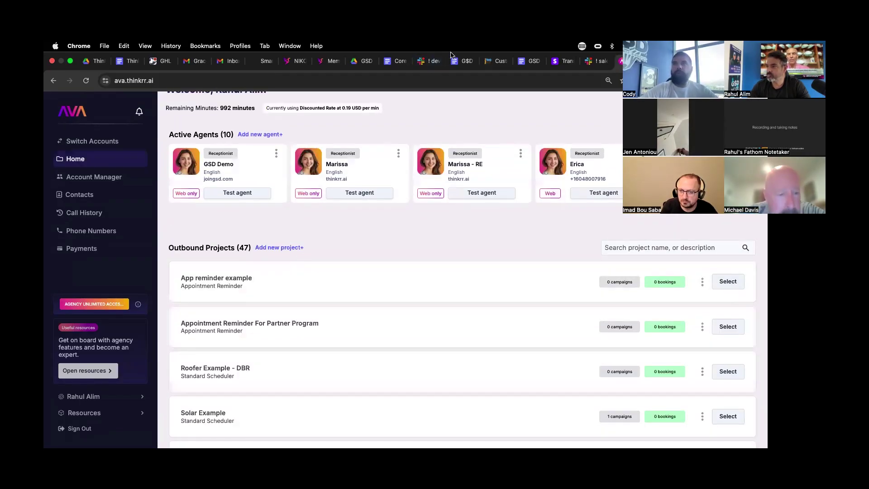
click(275, 247)
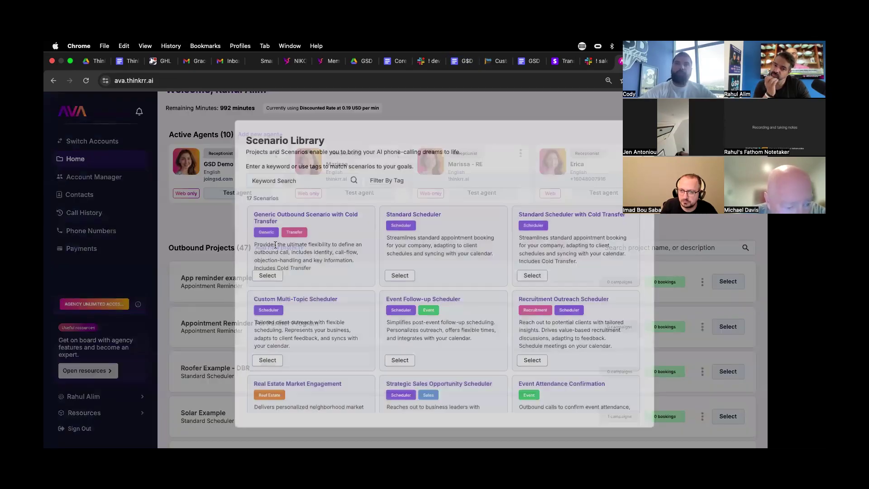
click(293, 176)
text(remin)
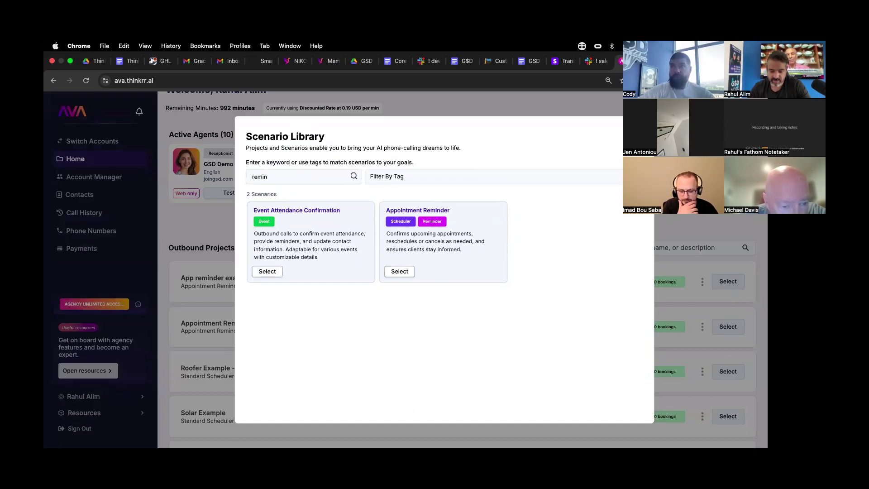
click(729, 265)
click(728, 281)
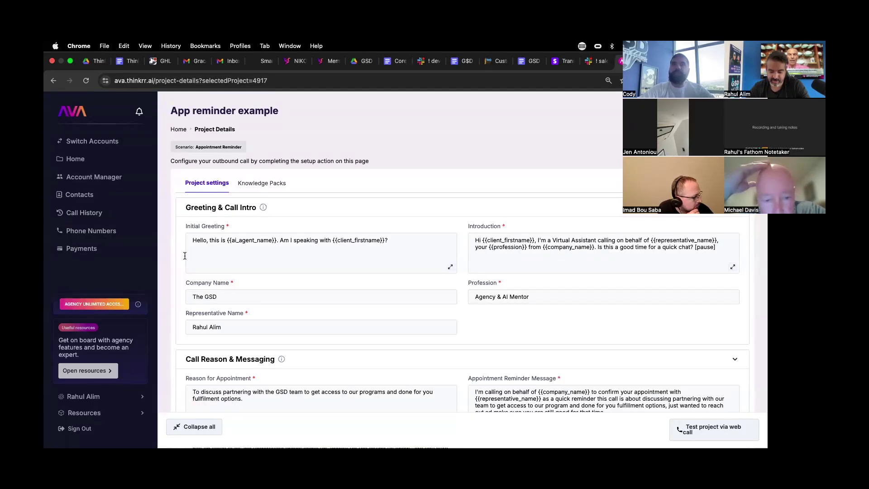
- Compare AVA's Meeting Details calendar with the call step, then cancel the step's settings
scroll(466, 283, down, 7)
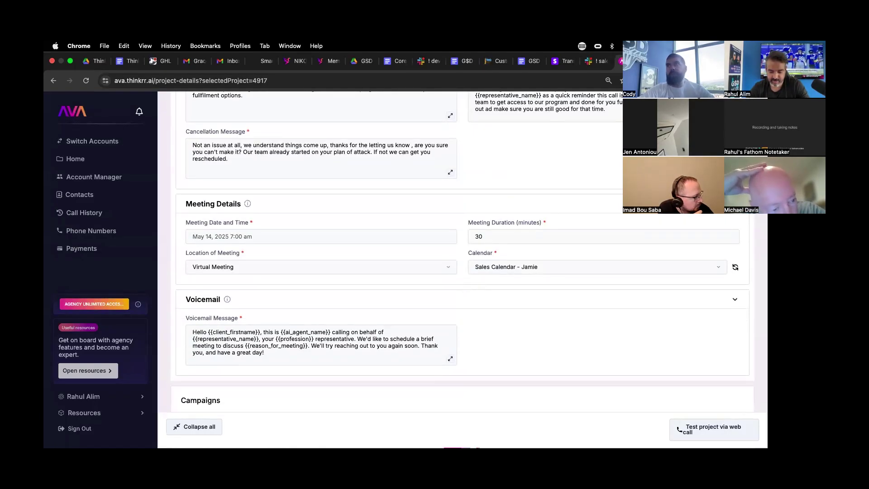
key(ctrl+Tab)
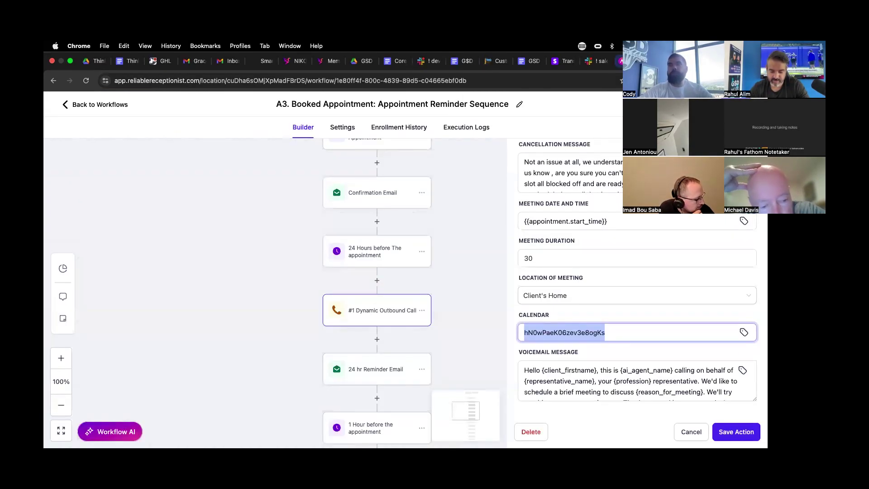
key(ctrl+shift+Tab)
key(ctrl+Tab)
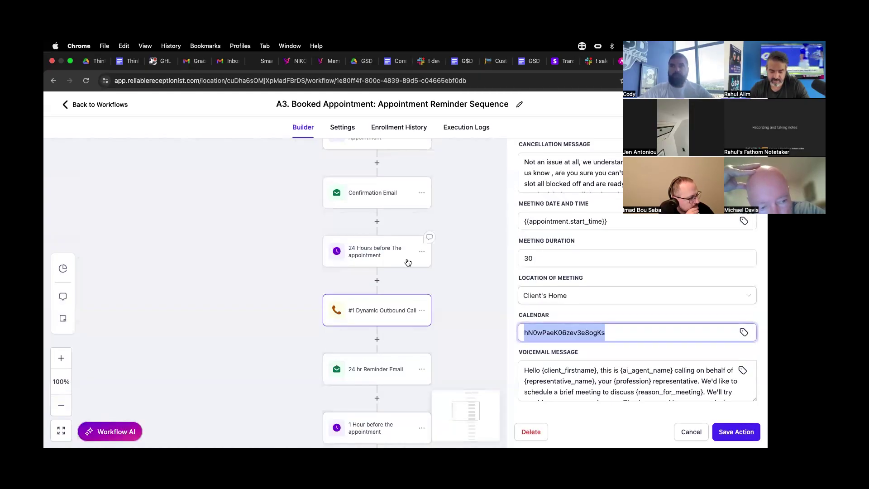
key(ctrl+shift+Tab)
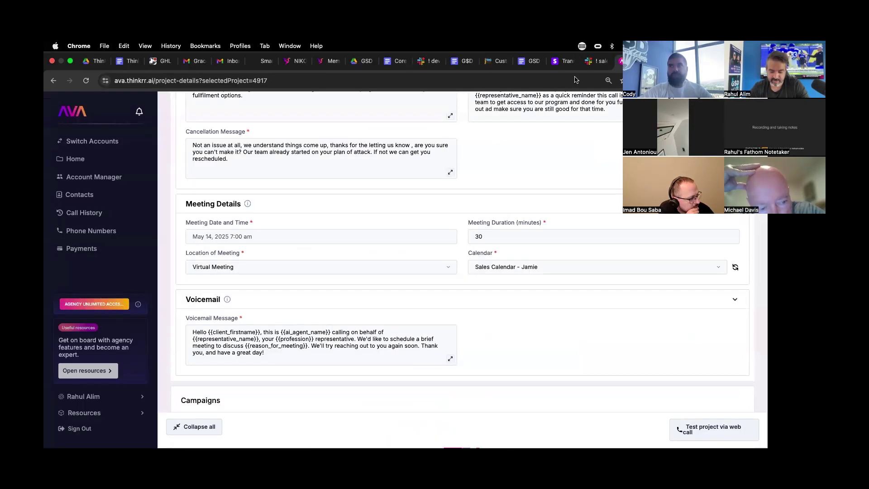
key(ctrl+Tab)
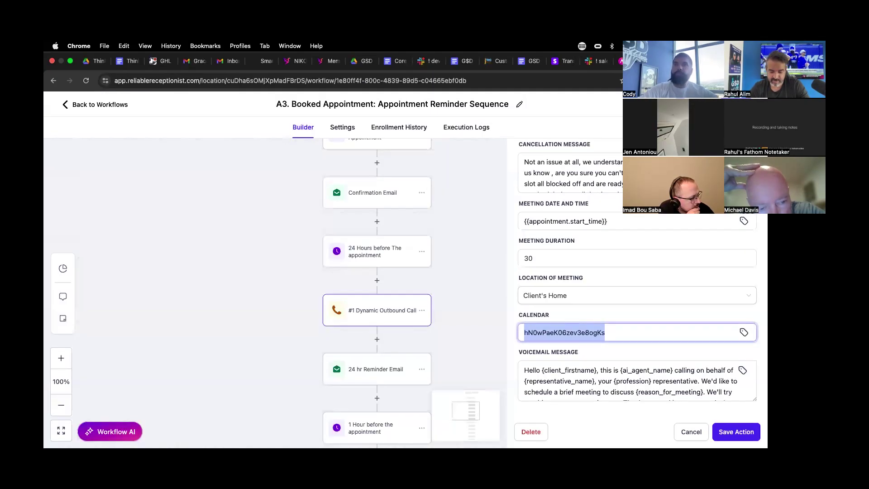
click(703, 436)
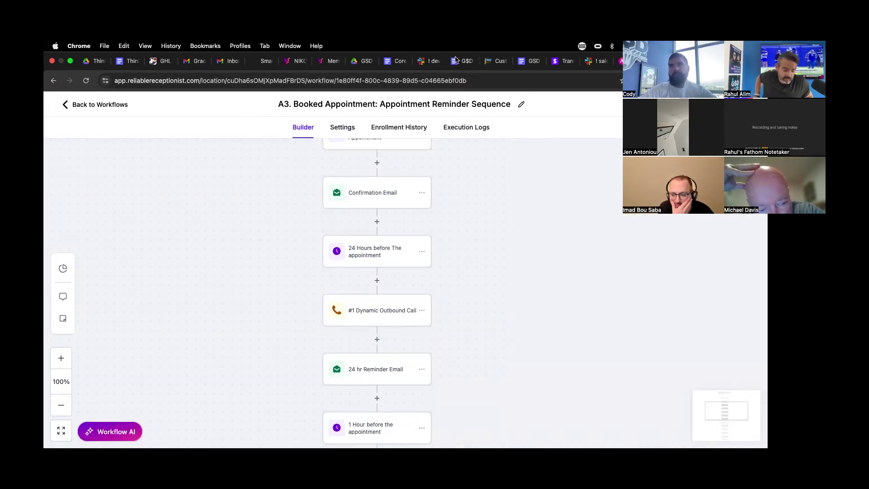
- Add a Dynamic Outbound Call action below #1 using the Appointment Reminder scenario
click(377, 339)
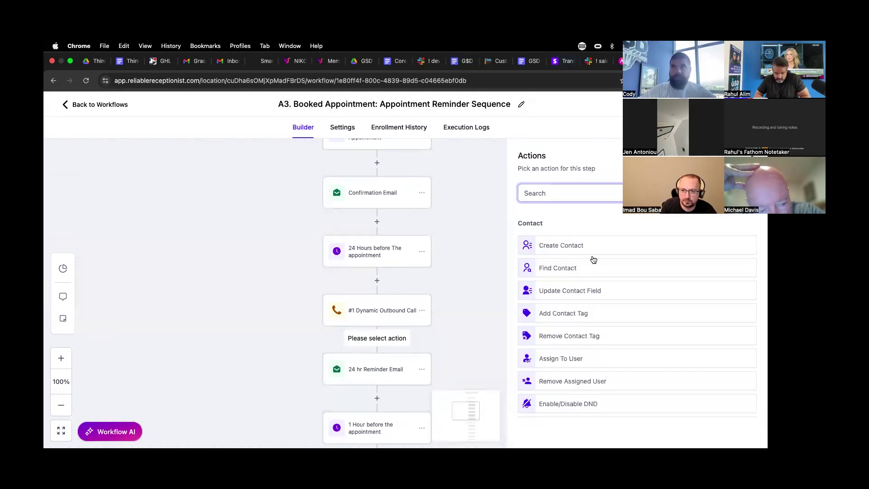
scroll(591, 272, down, 20)
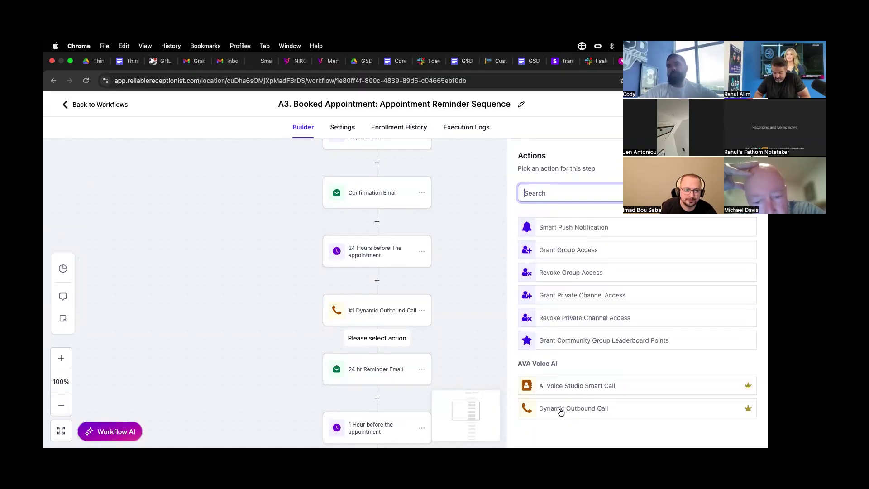
click(564, 410)
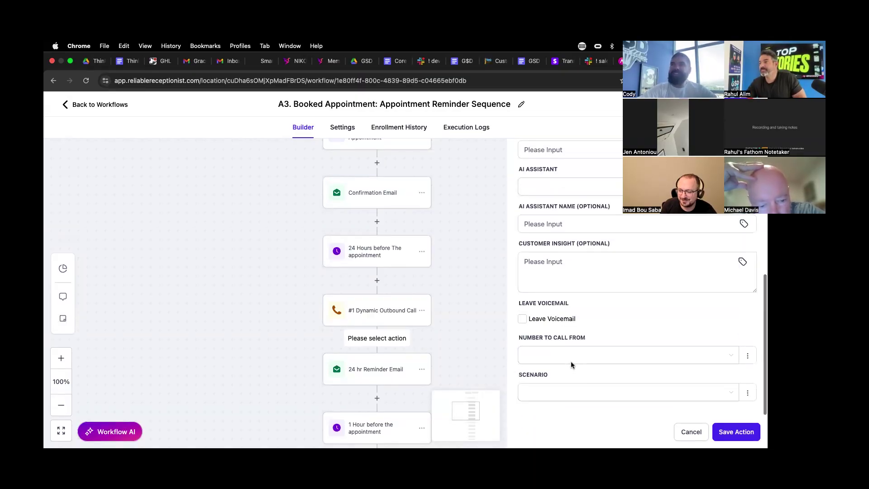
click(557, 393)
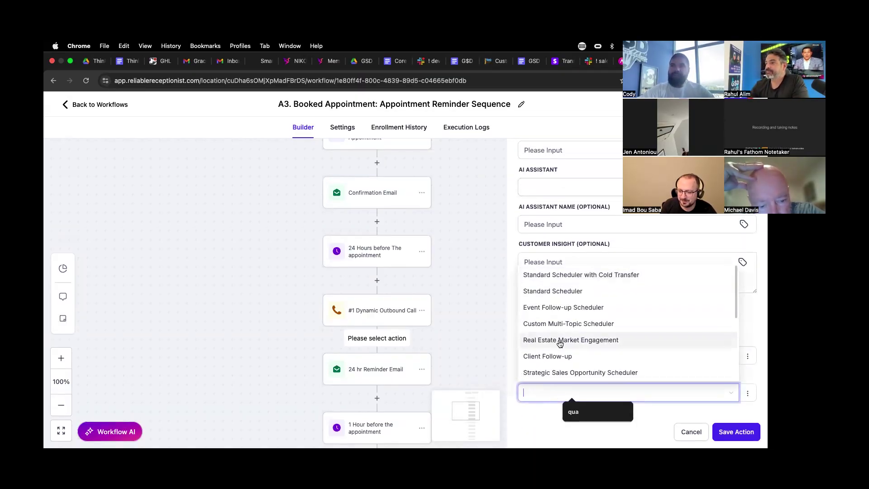
scroll(561, 340, down, 5)
click(550, 356)
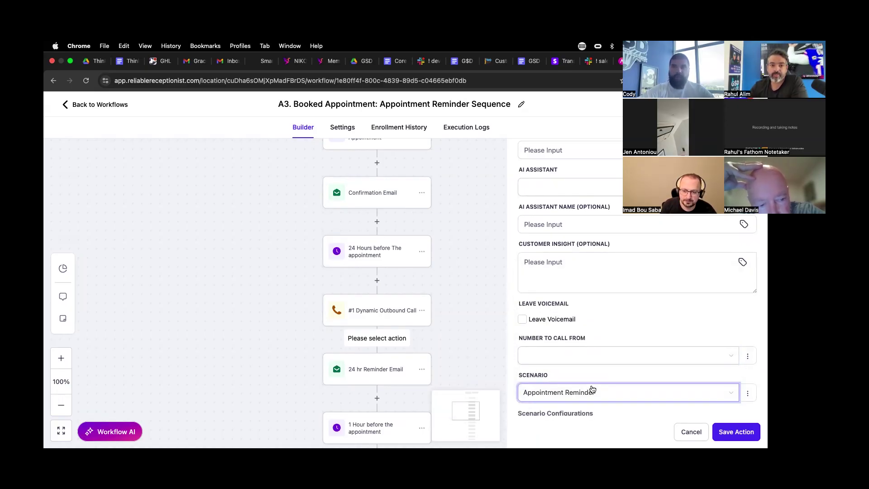
- Review the new action's default fields and bring up the meeting location options
scroll(592, 389, down, 6)
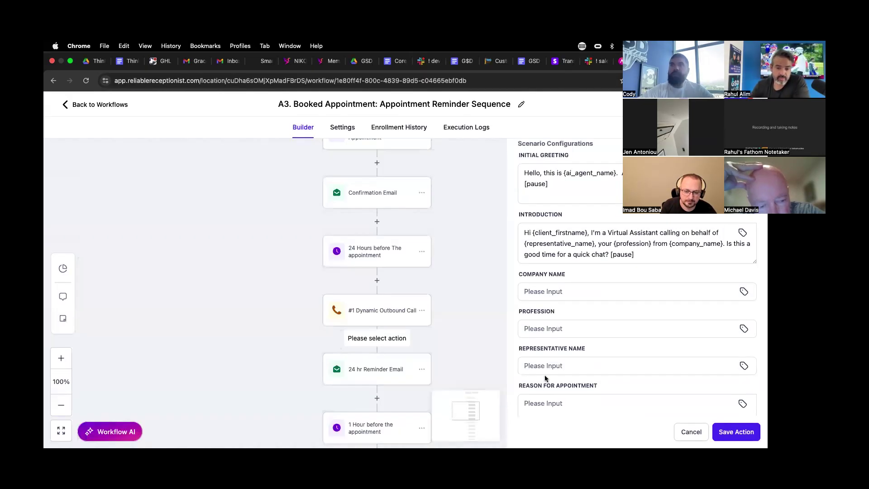
scroll(546, 379, down, 10)
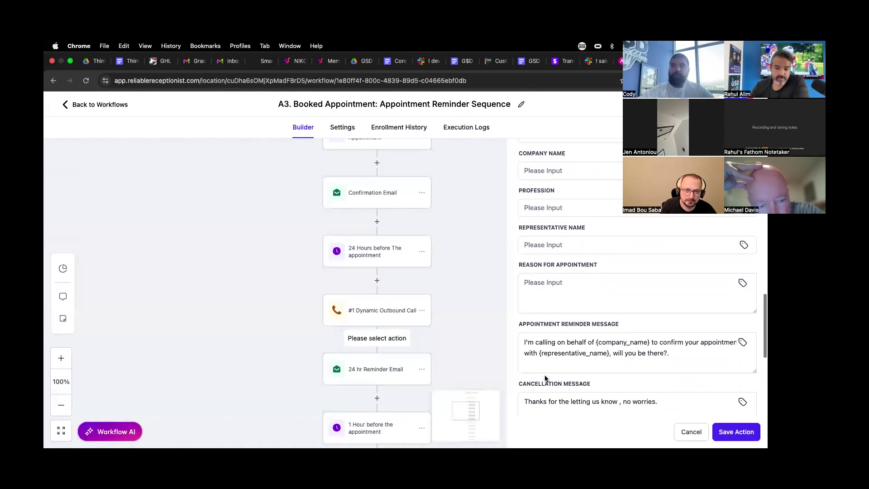
scroll(545, 379, down, 1)
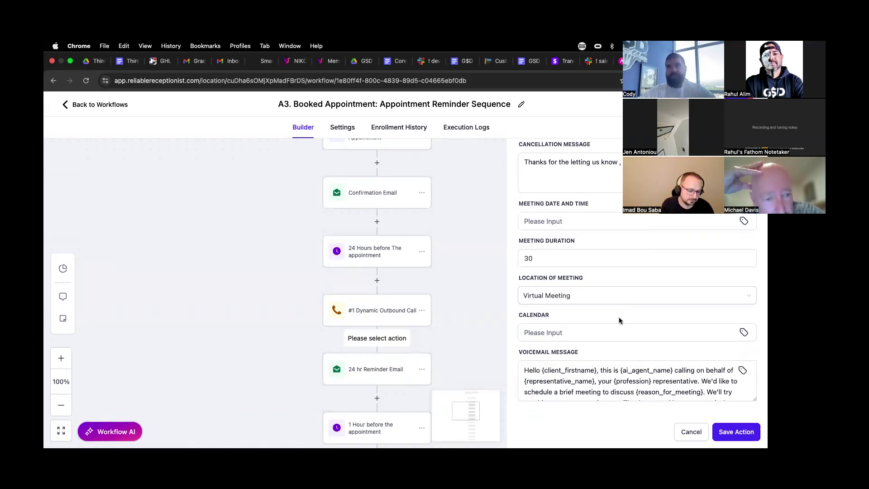
click(645, 303)
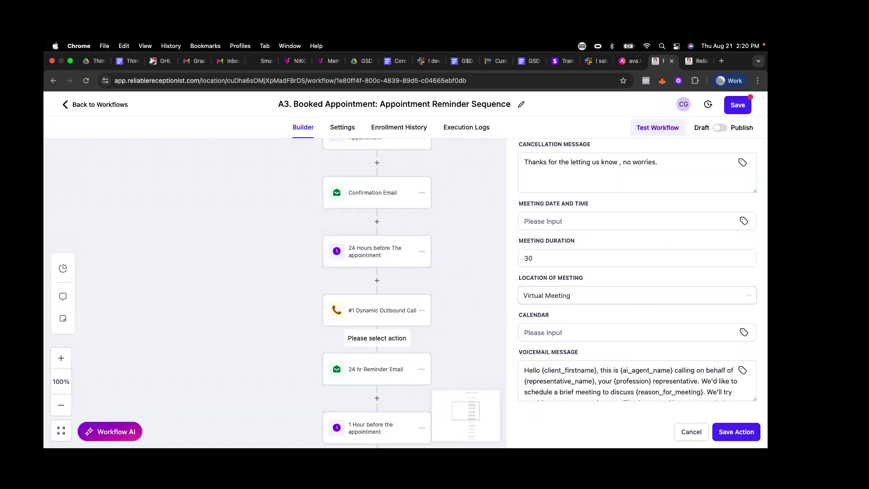